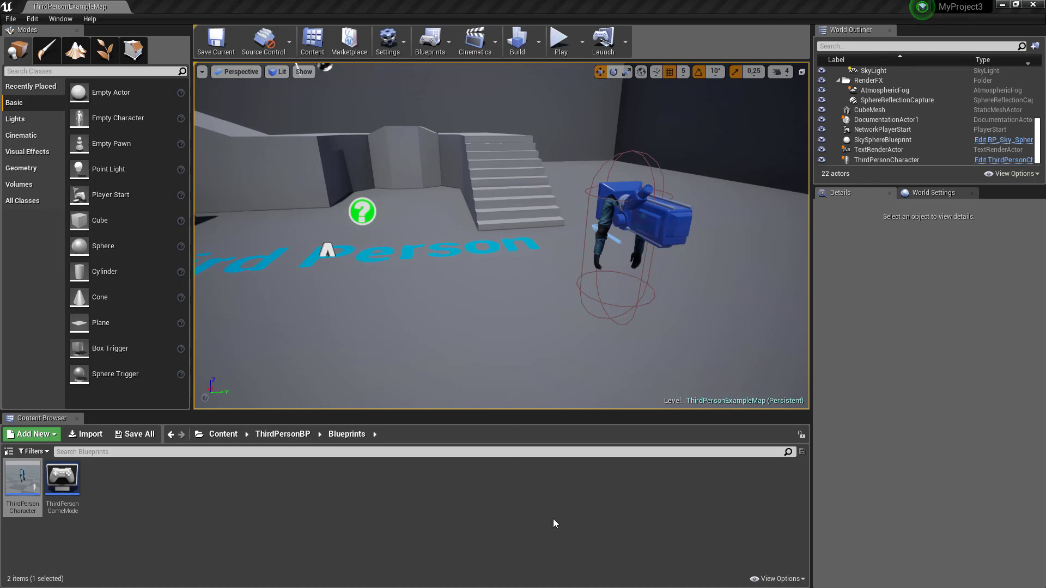
Step: Deselect ThirdPersonCharacter and navigate the Content Browser up to the top-level Content folder
{"action": "left_click", "coordinate": [523, 517]}
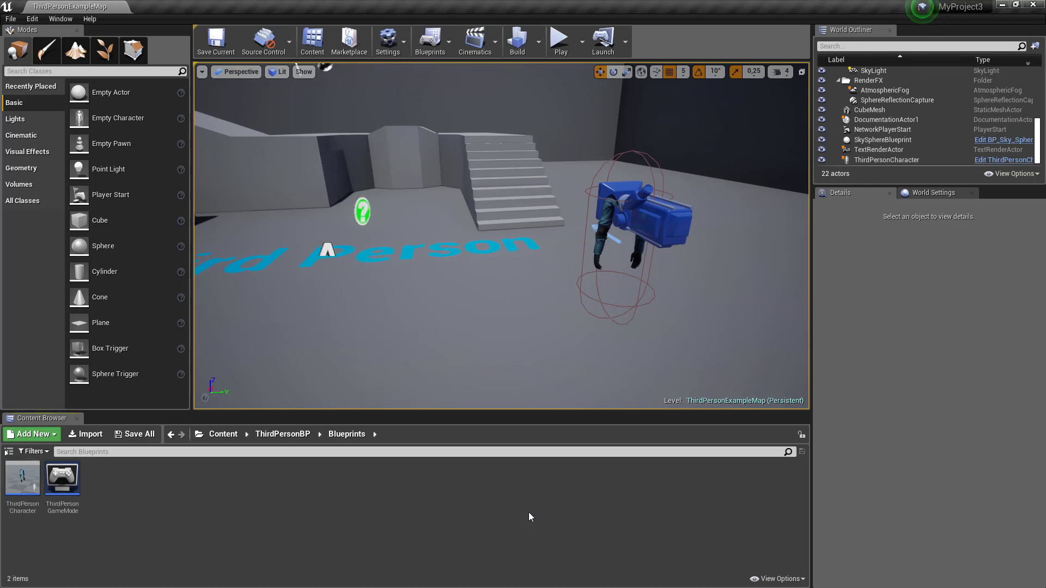
{"action": "left_click", "coordinate": [270, 434]}
{"action": "left_click", "coordinate": [246, 434]}
{"action": "left_click", "coordinate": [230, 435]}
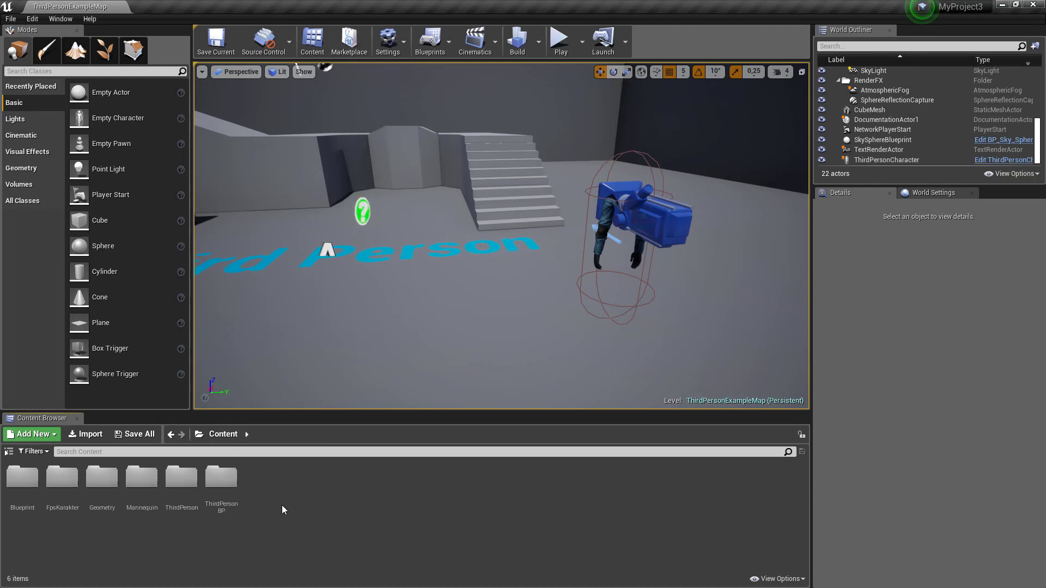
Step: Open the Blueprint folder and the Run camera shake asset
{"action": "double_click", "coordinate": [22, 476]}
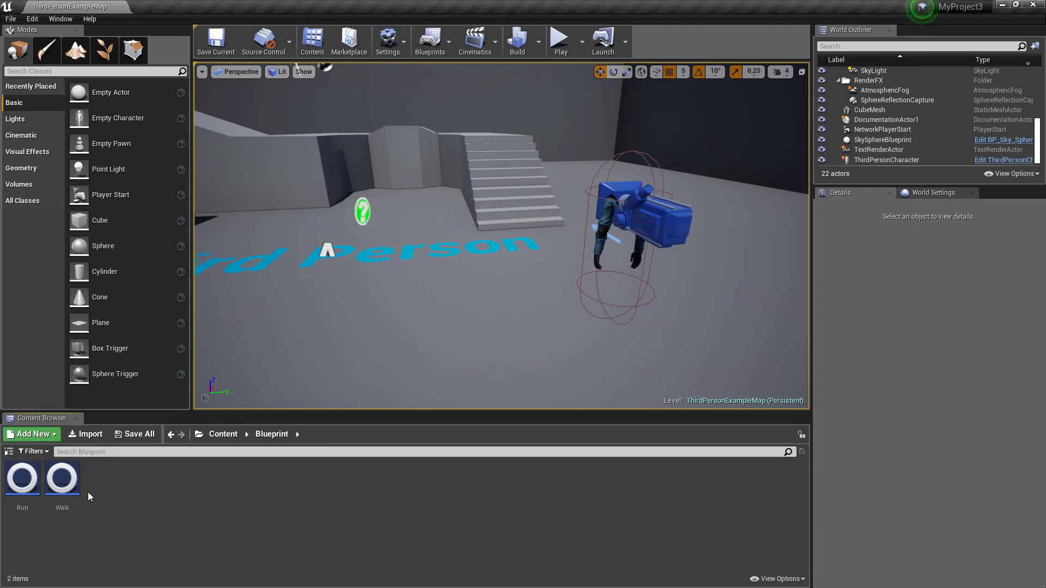
{"action": "double_click", "coordinate": [25, 483]}
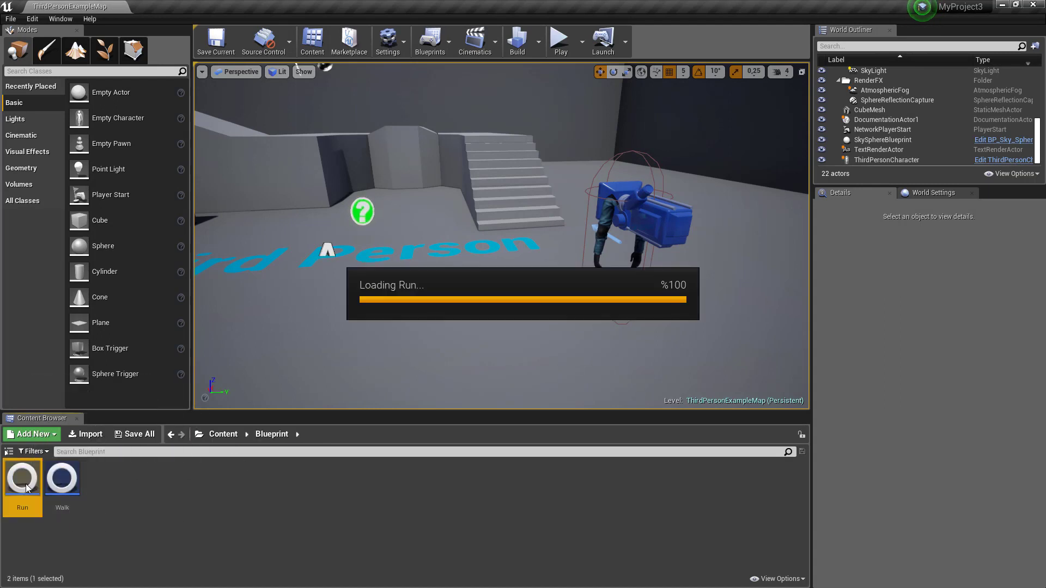
{"action": "left_click", "coordinate": [80, 4]}
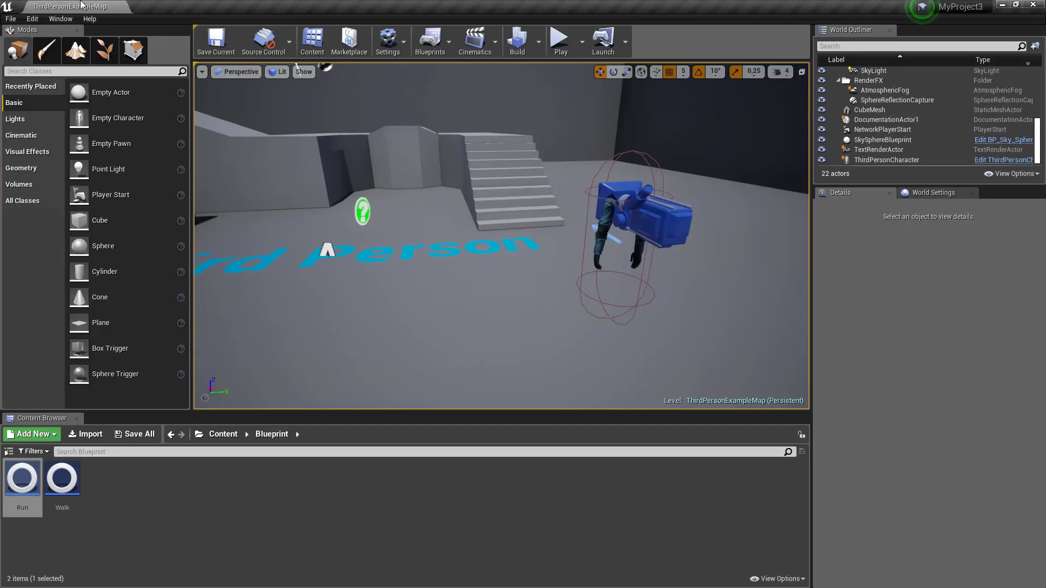
Step: Open the Walk camera shake to view its pitch 0.3 / frequency 12.0 defaults
{"action": "left_click", "coordinate": [63, 478]}
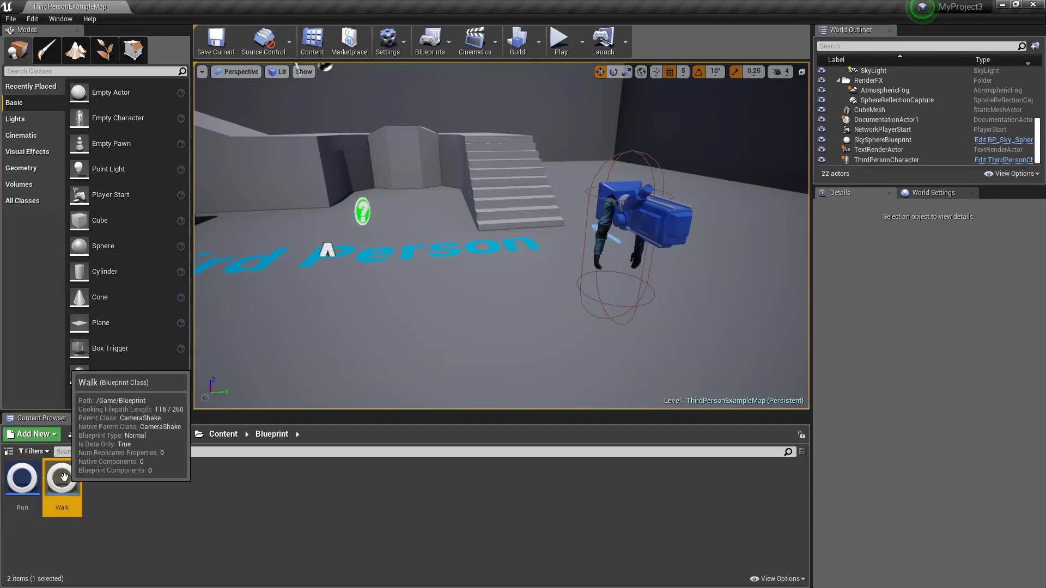
{"action": "double_click", "coordinate": [63, 478]}
{"action": "scroll", "coordinate": [220, 433], "scroll_direction": "down", "scroll_amount": 3}
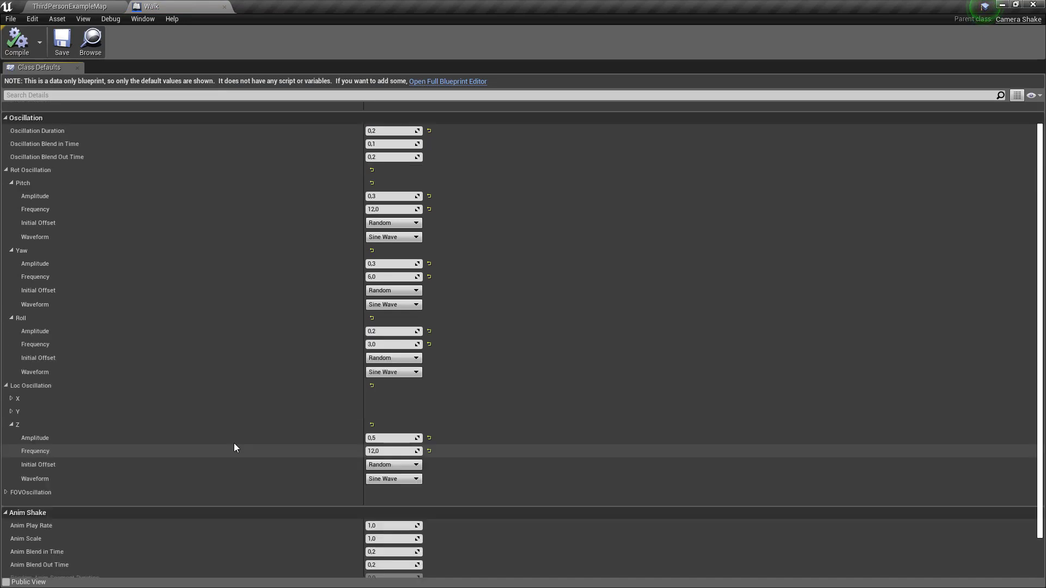
{"action": "scroll", "coordinate": [235, 446], "scroll_direction": "up", "scroll_amount": 1}
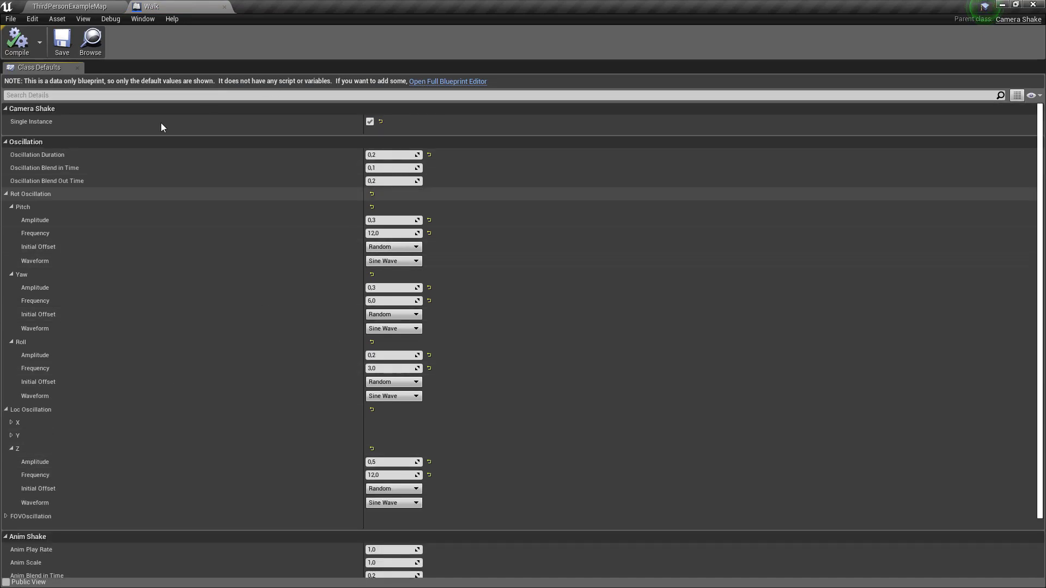
{"action": "left_click", "coordinate": [75, 4]}
Step: Start a new Blueprint Class from the Blueprint folder's context menu
{"action": "right_click", "coordinate": [152, 479]}
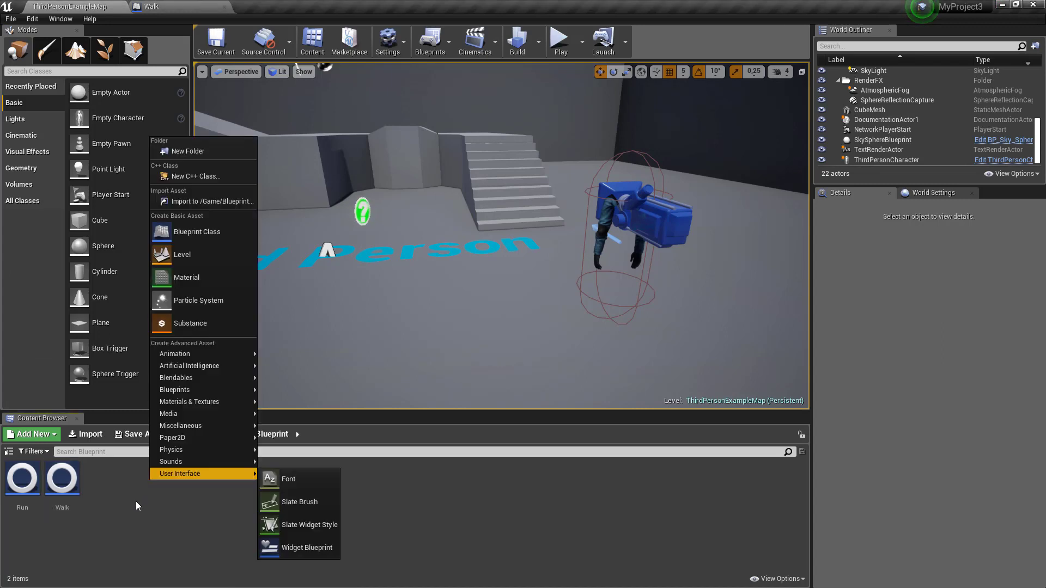
{"action": "right_click", "coordinate": [135, 501]}
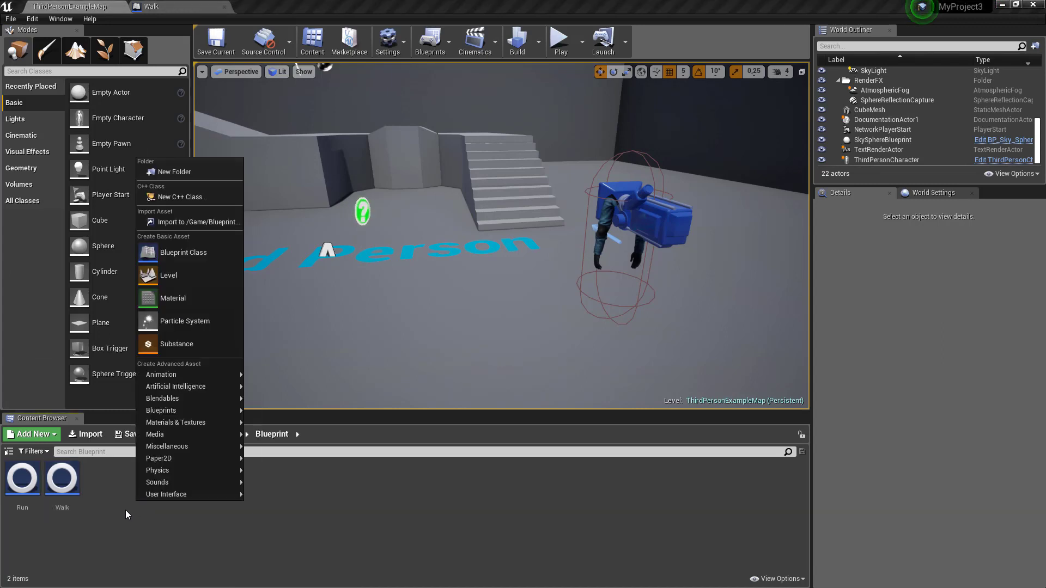
{"action": "mouse_move", "coordinate": [177, 413]}
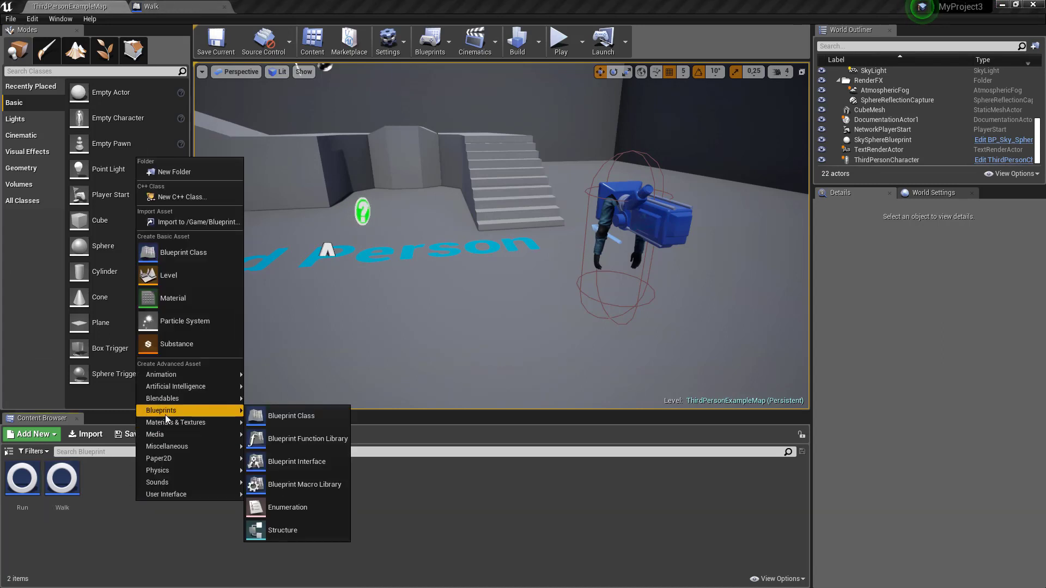
{"action": "left_click", "coordinate": [185, 249]}
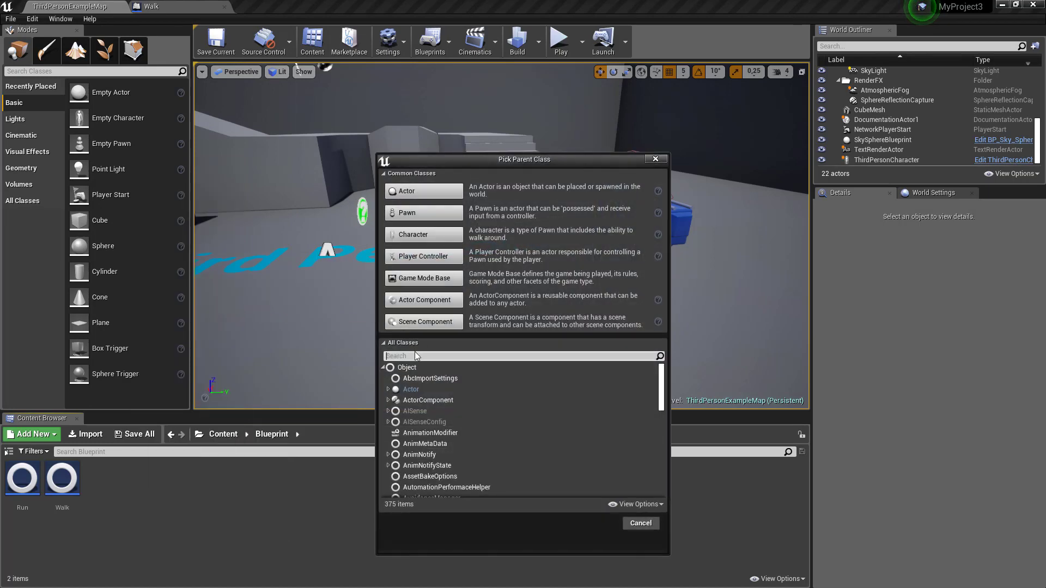
{"action": "left_click", "coordinate": [384, 368]}
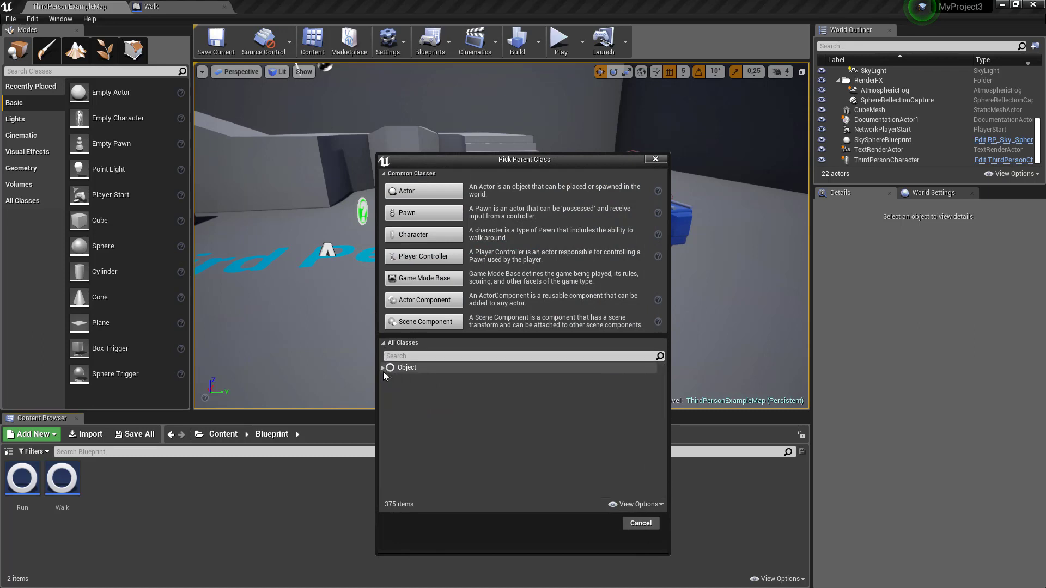
{"action": "left_click", "coordinate": [384, 343]}
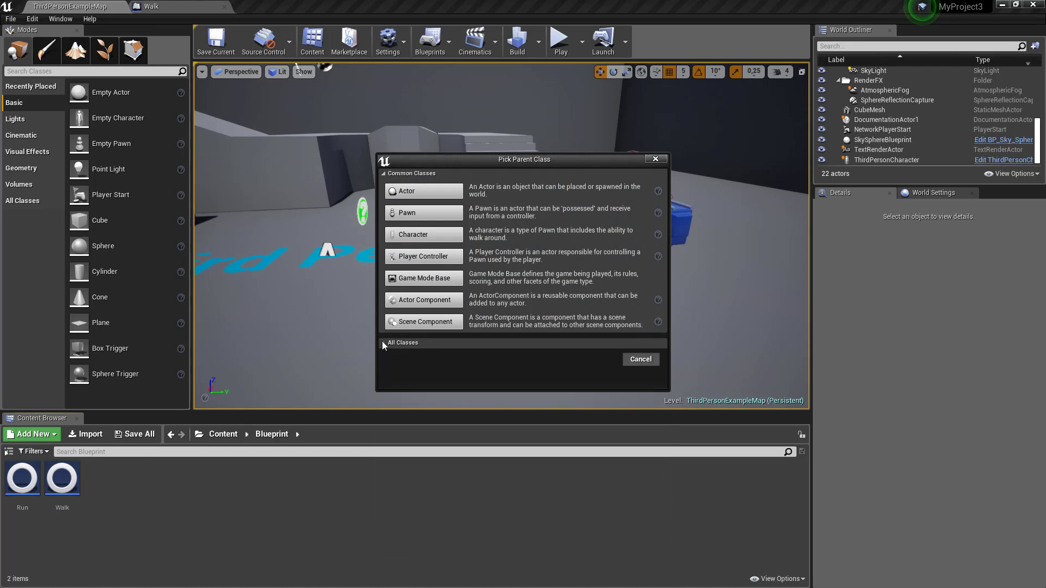
{"action": "left_click", "coordinate": [384, 343]}
Step: Search 'camera sha', choose CameraShake as parent class, and name the asset ww
{"action": "type", "text": "came"}
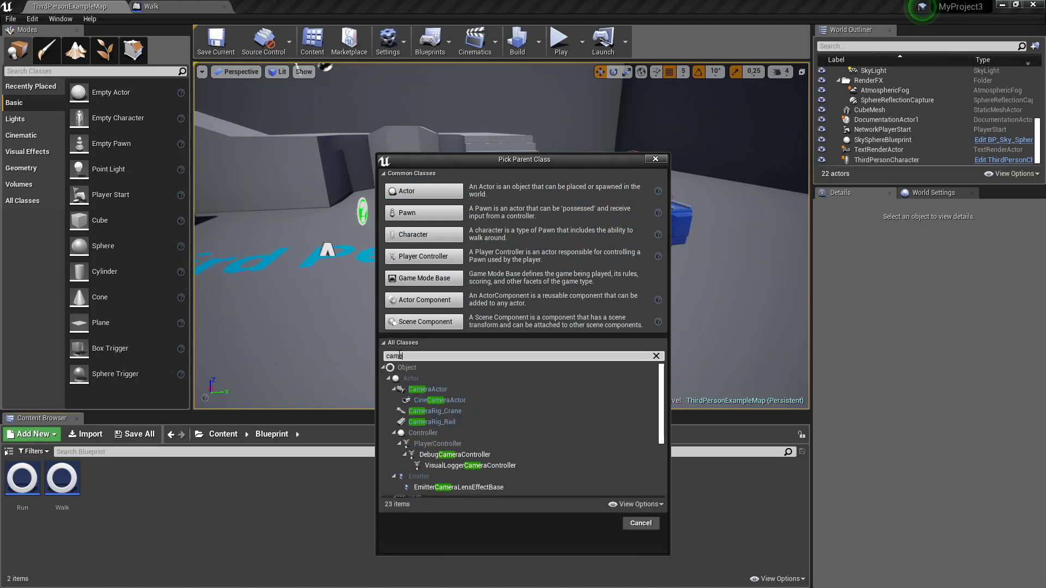
{"action": "type", "text": "ra sha"}
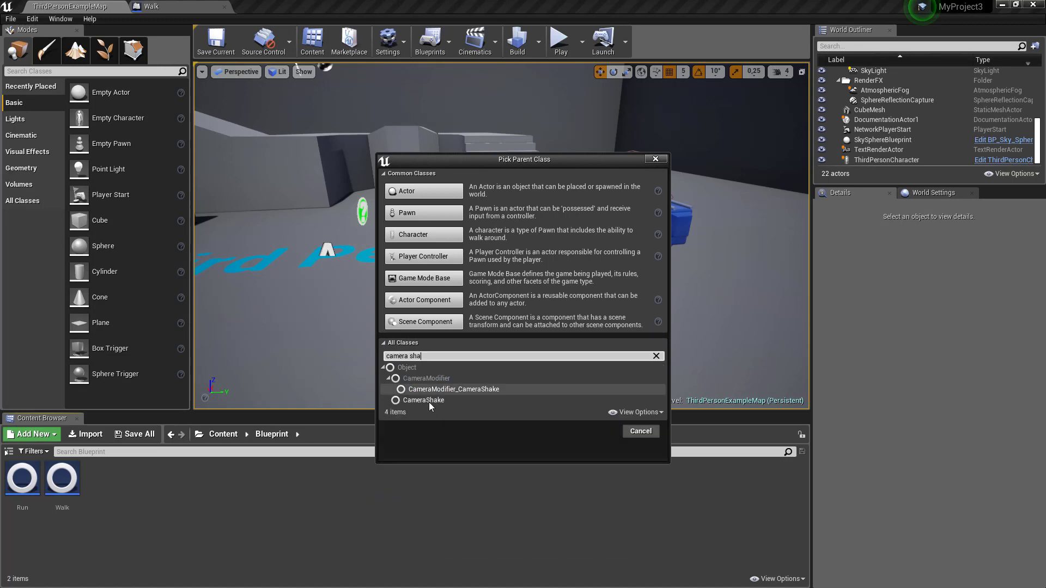
{"action": "left_click", "coordinate": [429, 400]}
{"action": "left_click", "coordinate": [594, 432]}
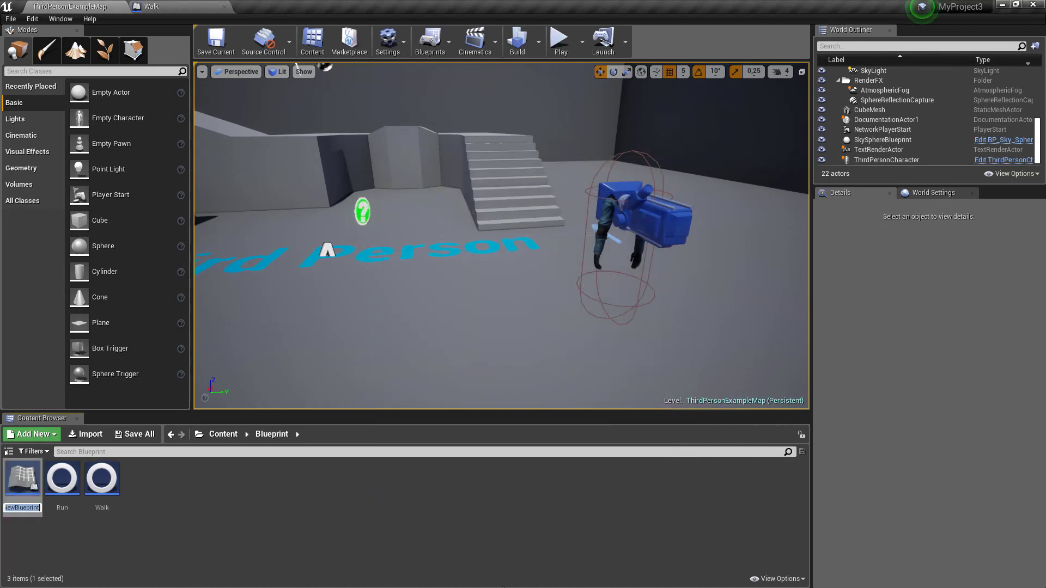
{"action": "type", "text": "wlak"}
{"action": "key", "text": "BackSpace"}
{"action": "key", "text": "BackSpace"}
{"action": "key", "text": "BackSpace"}
{"action": "type", "text": "ww"}
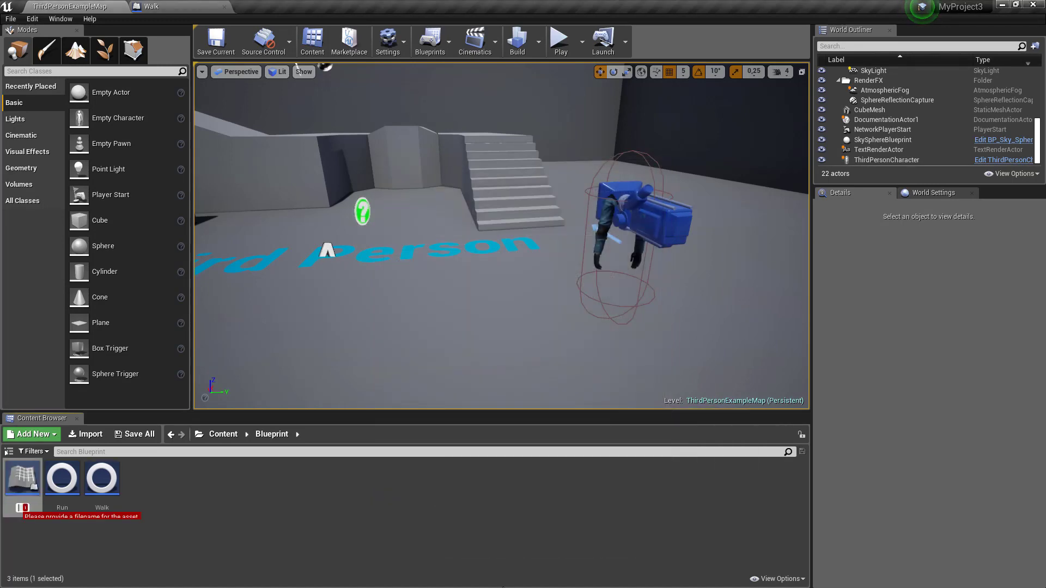
{"action": "key", "text": "Return"}
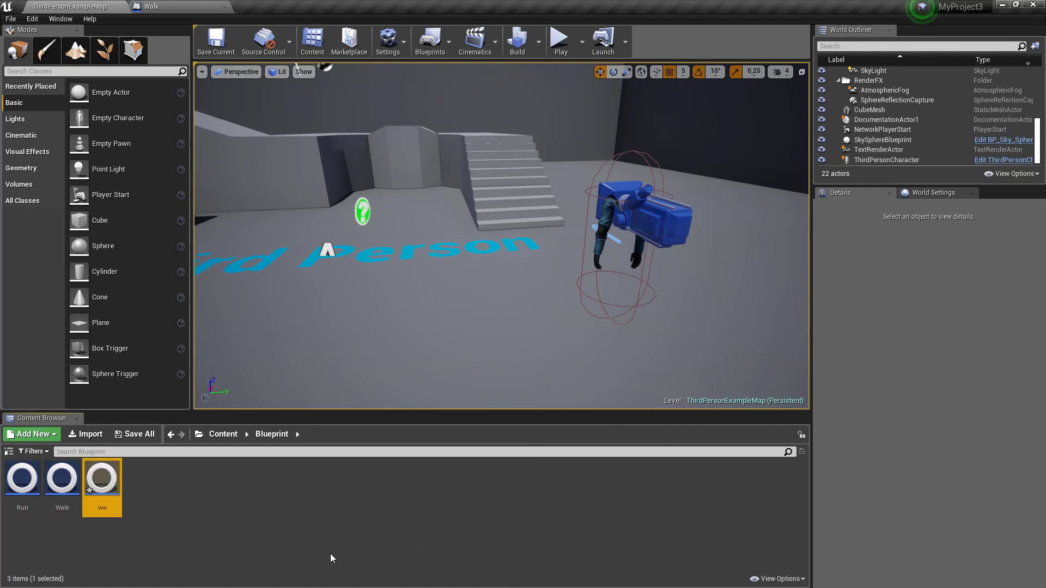
Step: Open the ww blueprint in a floating editor and save it with Save All
{"action": "double_click", "coordinate": [117, 496]}
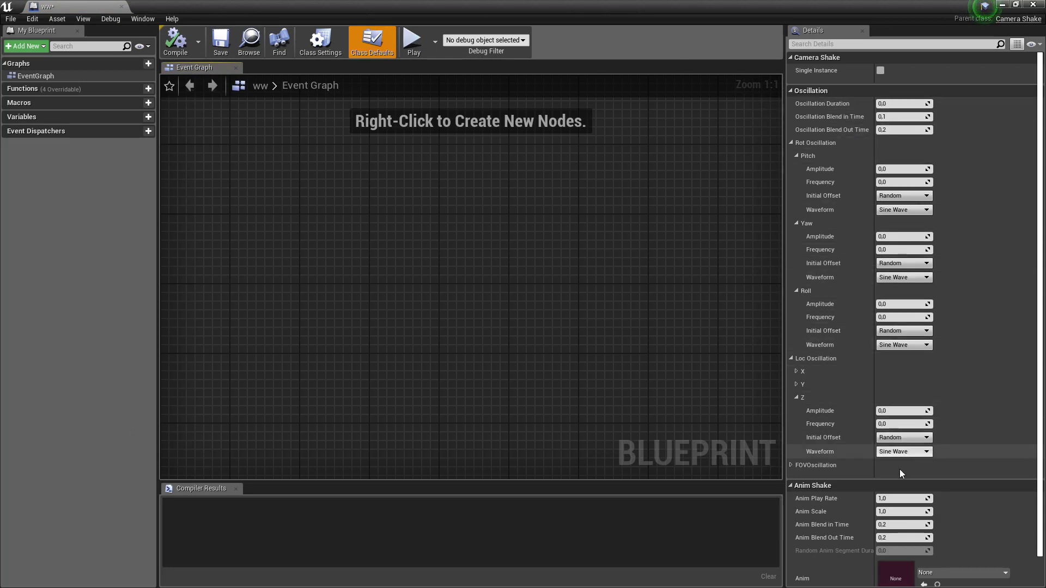
{"action": "left_click", "coordinate": [1002, 4]}
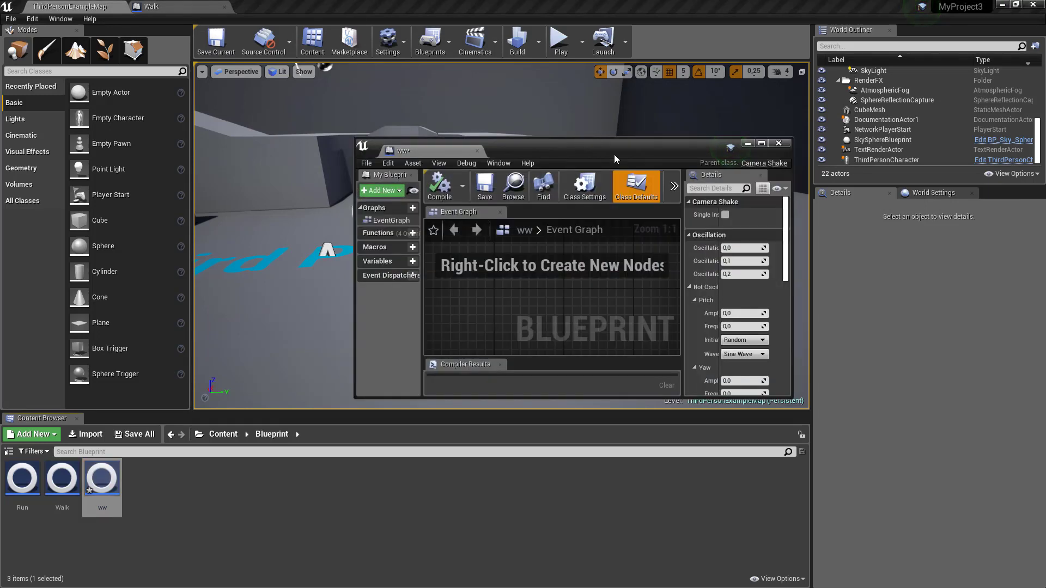
{"action": "left_click_drag", "start_coordinate": [614, 155], "coordinate": [588, 166]}
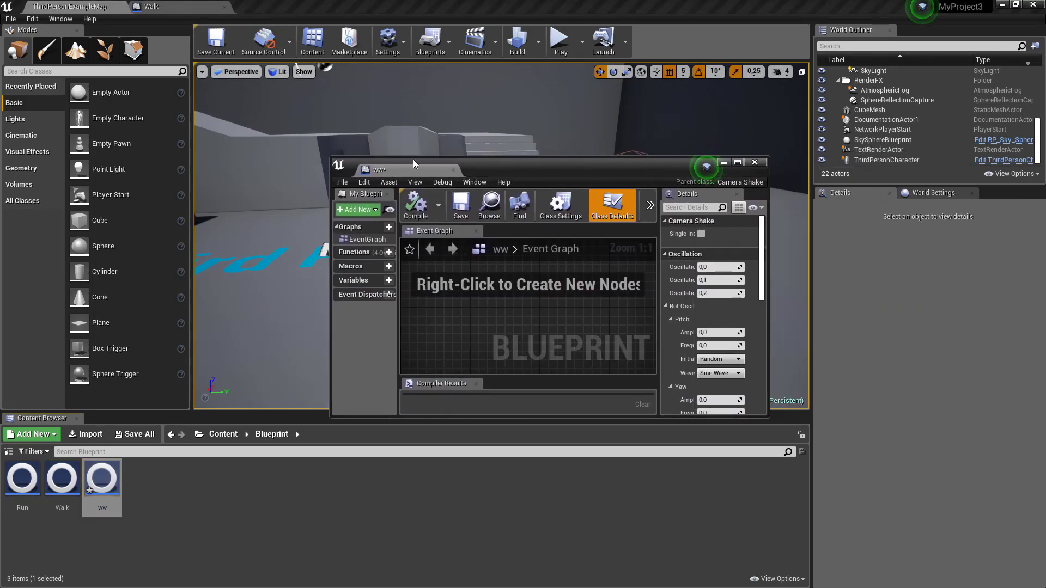
{"action": "left_click", "coordinate": [218, 317]}
{"action": "left_click", "coordinate": [135, 435]}
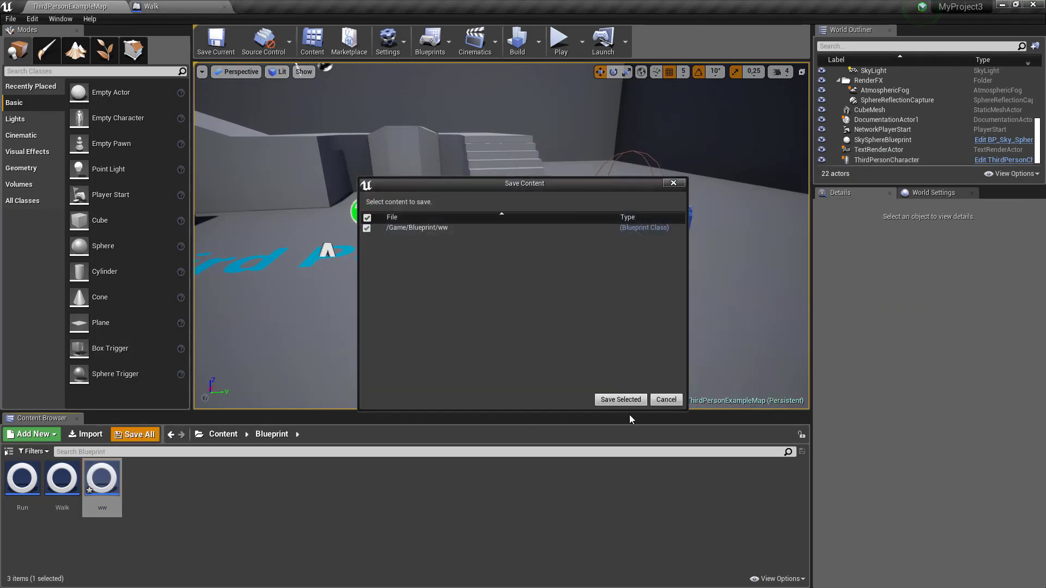
{"action": "left_click", "coordinate": [619, 399]}
Step: Select the ww asset and delete it
{"action": "left_click", "coordinate": [549, 515]}
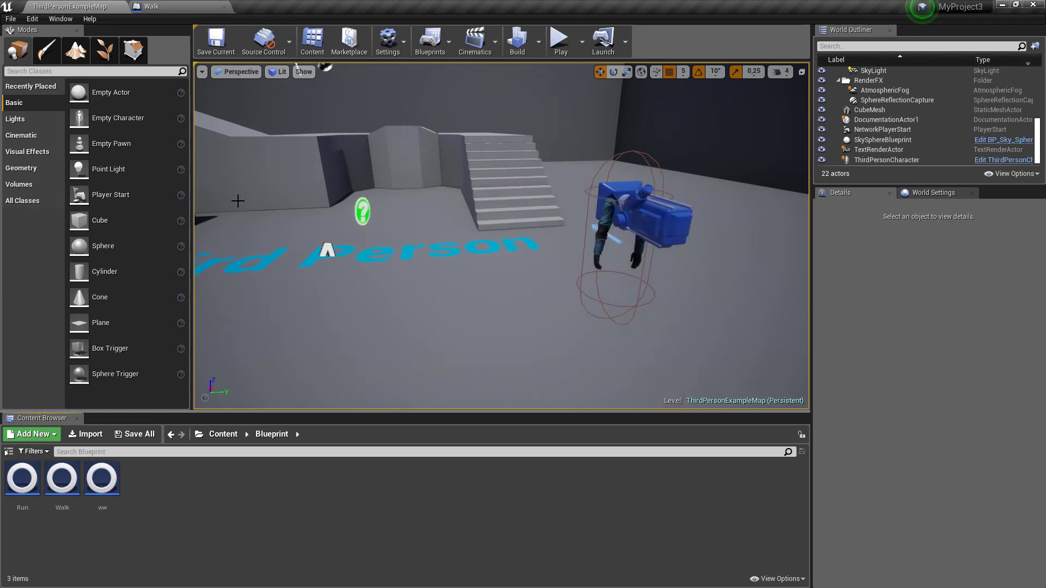
{"action": "left_click", "coordinate": [102, 478]}
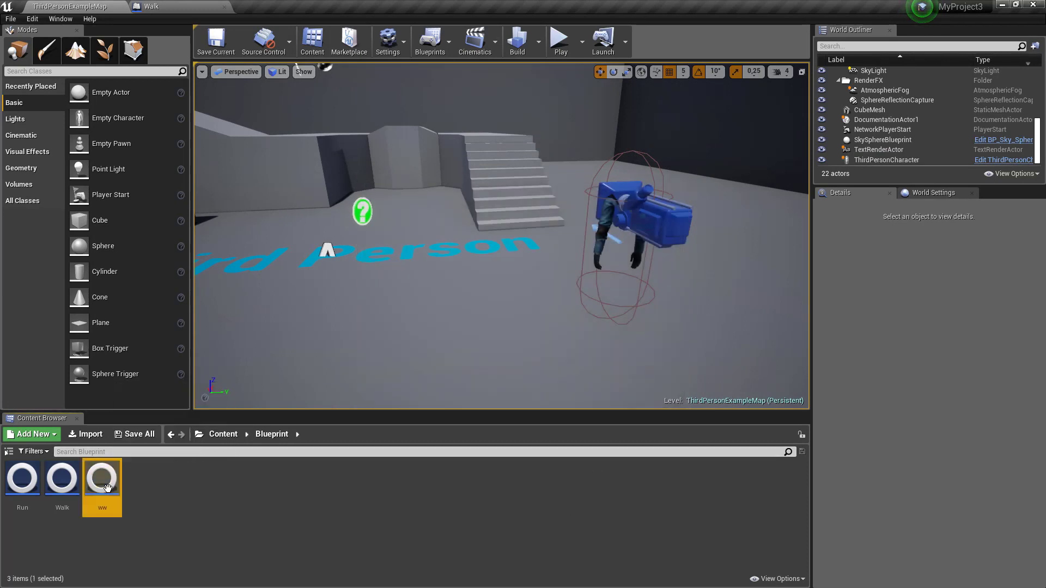
{"action": "key", "text": "Delete"}
Step: Confirm deleting ww and review Walk's pitch 0.3/12, yaw 0.3/6, roll 0.2/3, Z 0.5/12 values
{"action": "left_click", "coordinate": [472, 476]}
{"action": "left_click", "coordinate": [152, 5]}
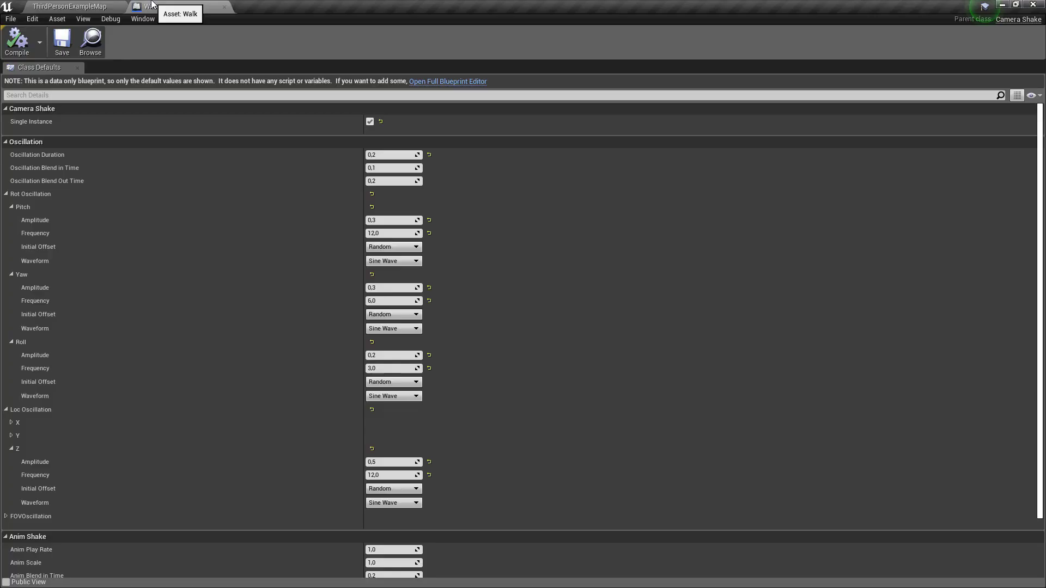
{"action": "scroll", "coordinate": [249, 187], "scroll_direction": "down", "scroll_amount": 1}
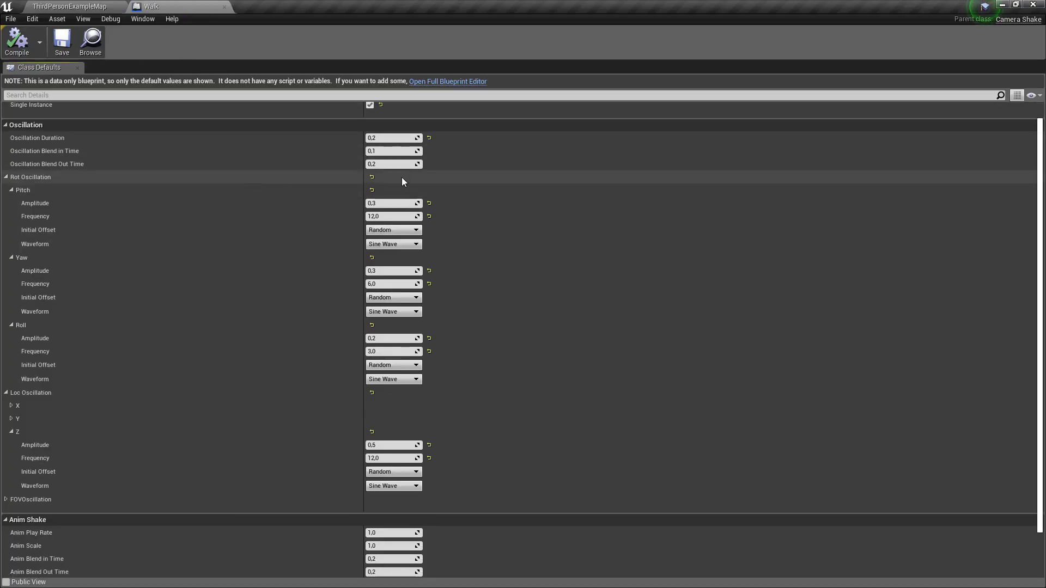
{"action": "scroll", "coordinate": [400, 177], "scroll_direction": "up", "scroll_amount": 1}
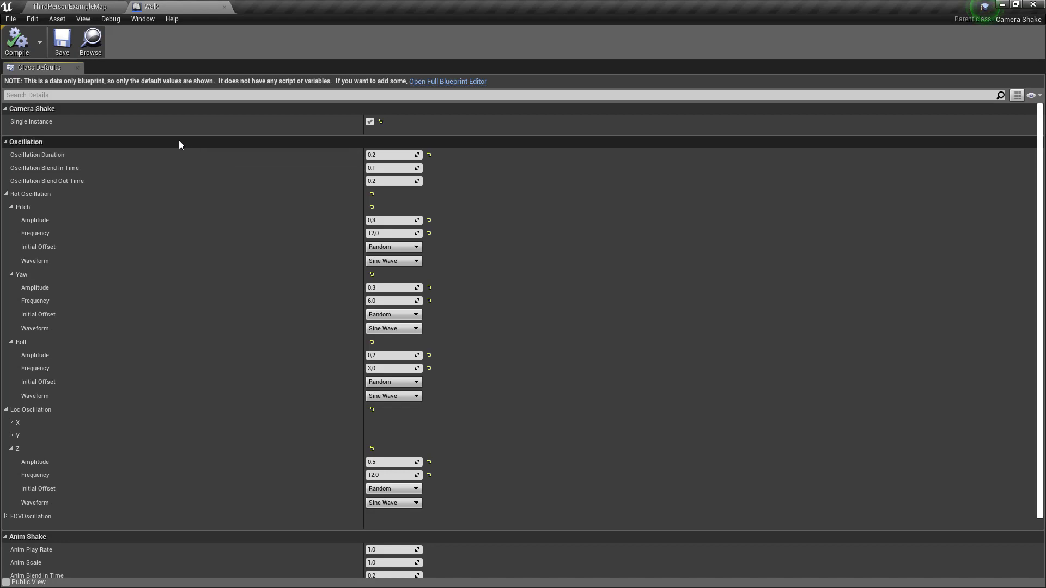
{"action": "mouse_move", "coordinate": [19, 127]}
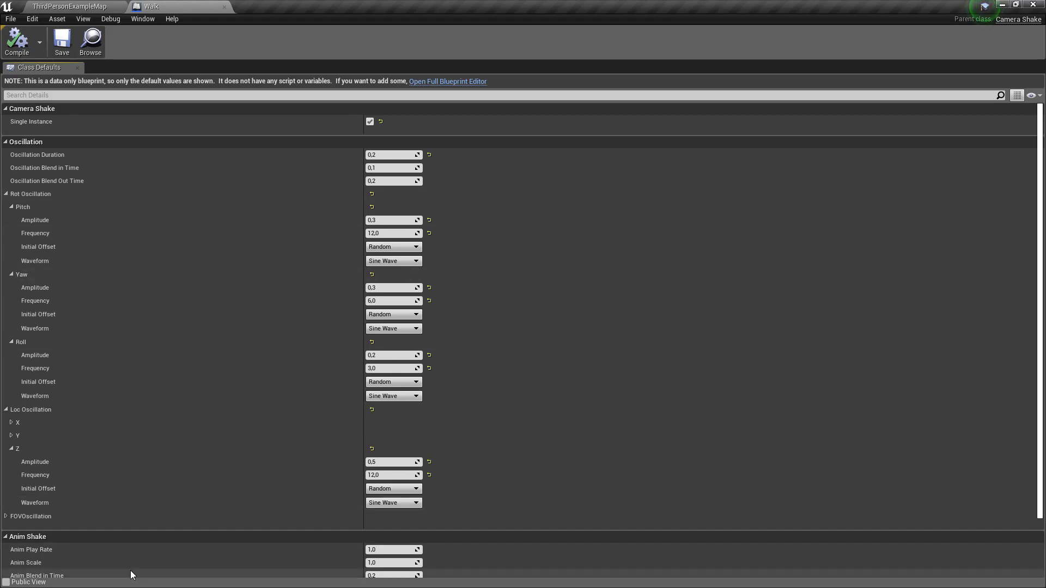
{"action": "key", "text": "super"}
Step: Search 'pitch yaw' in an Opera private window and preview the Wikipedia aircraft axes diagram
{"action": "right_click", "coordinate": [200, 577]}
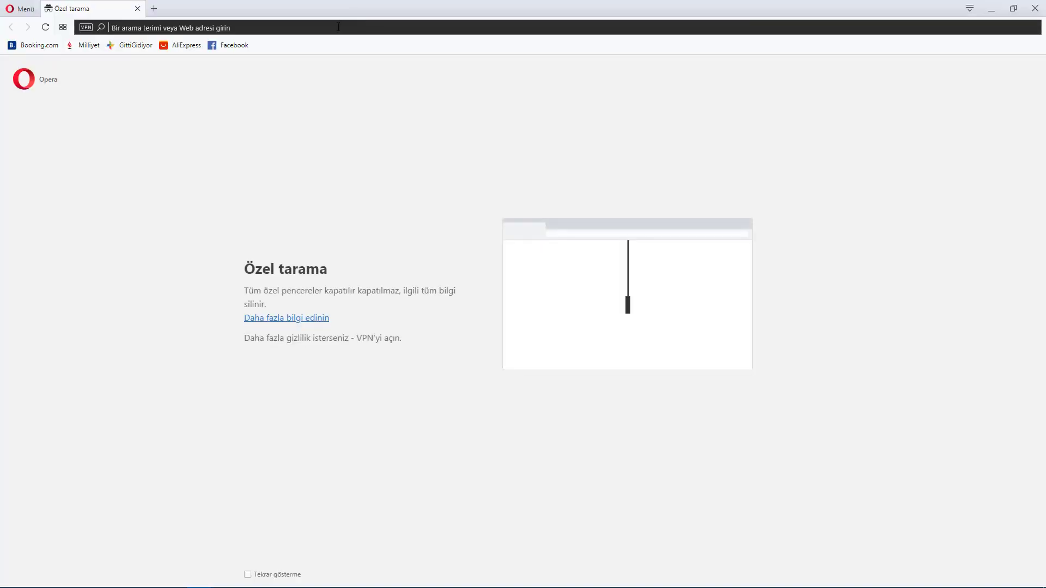
{"action": "type", "text": "pitch ya"}
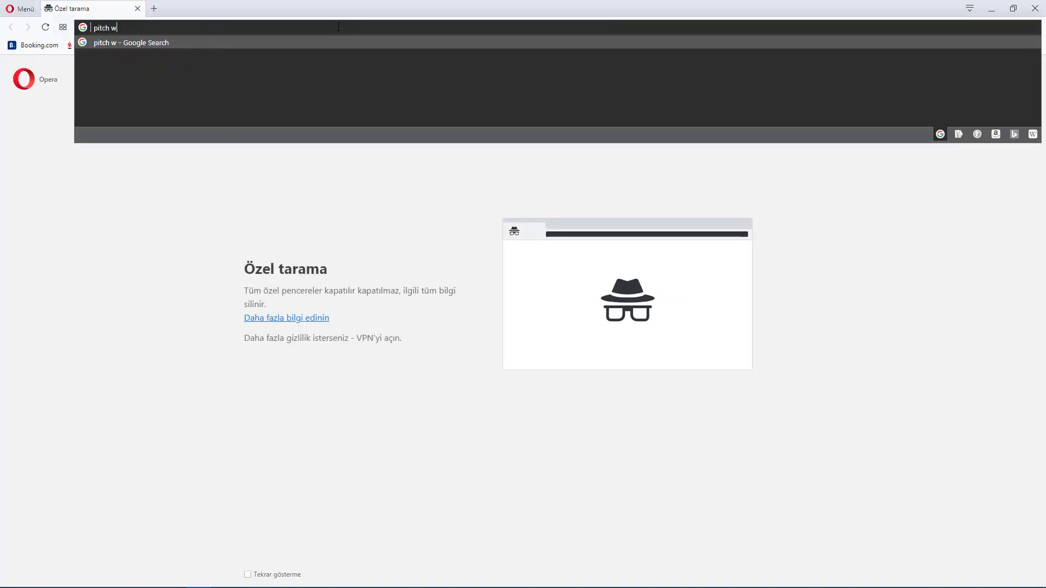
{"action": "key", "text": "Return"}
{"action": "left_click_drag", "start_coordinate": [544, 9], "coordinate": [784, 89]}
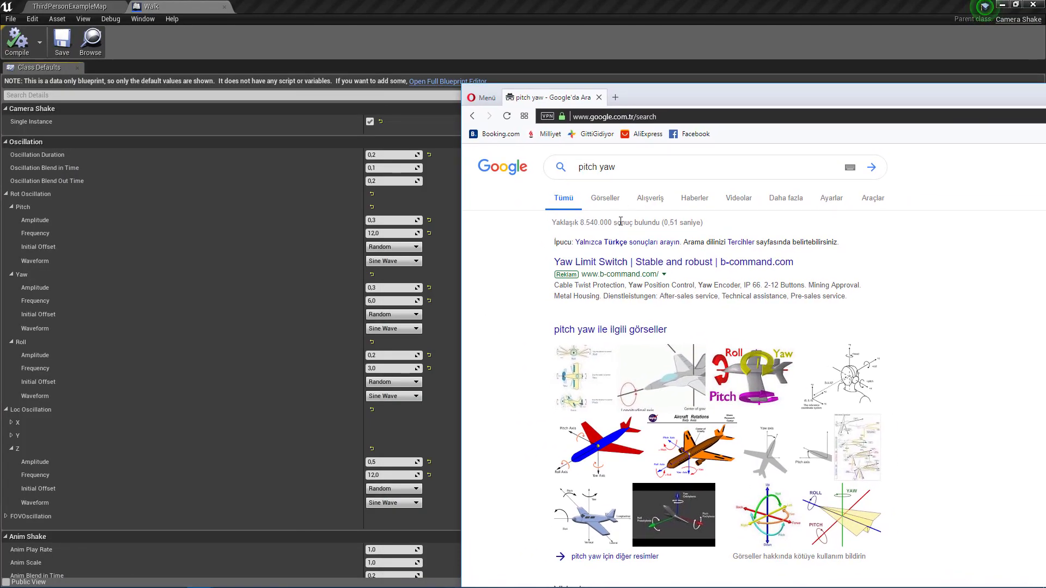
{"action": "left_click", "coordinate": [604, 200]}
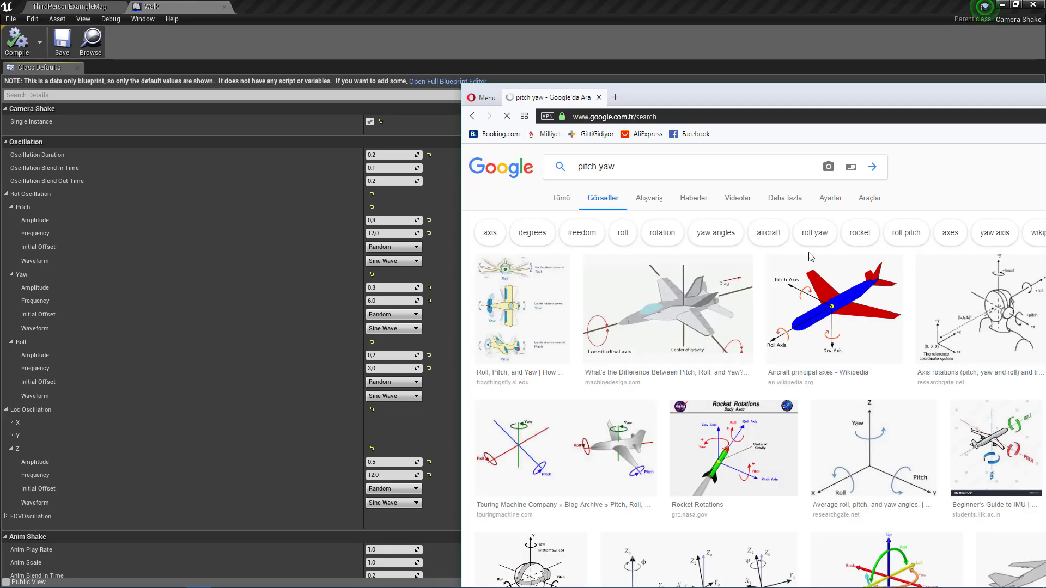
{"action": "left_click", "coordinate": [812, 308]}
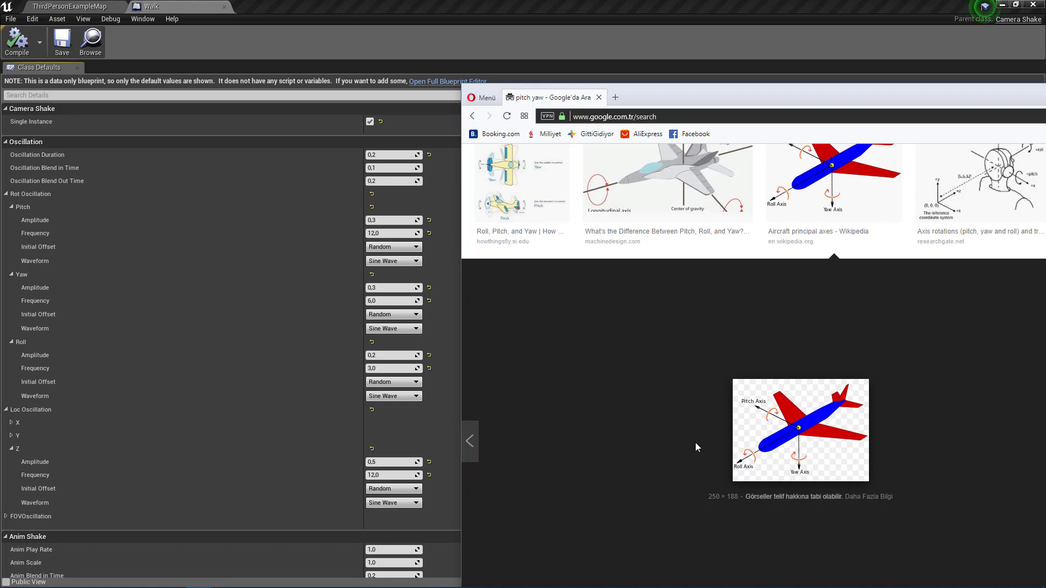
{"action": "scroll", "coordinate": [695, 443], "scroll_direction": "up", "scroll_amount": 3}
Step: Return to the editor, close the Walk camera shake, and open Run (pitch 0.5/17, Z 2.0/17)
{"action": "key", "text": "alt+Tab"}
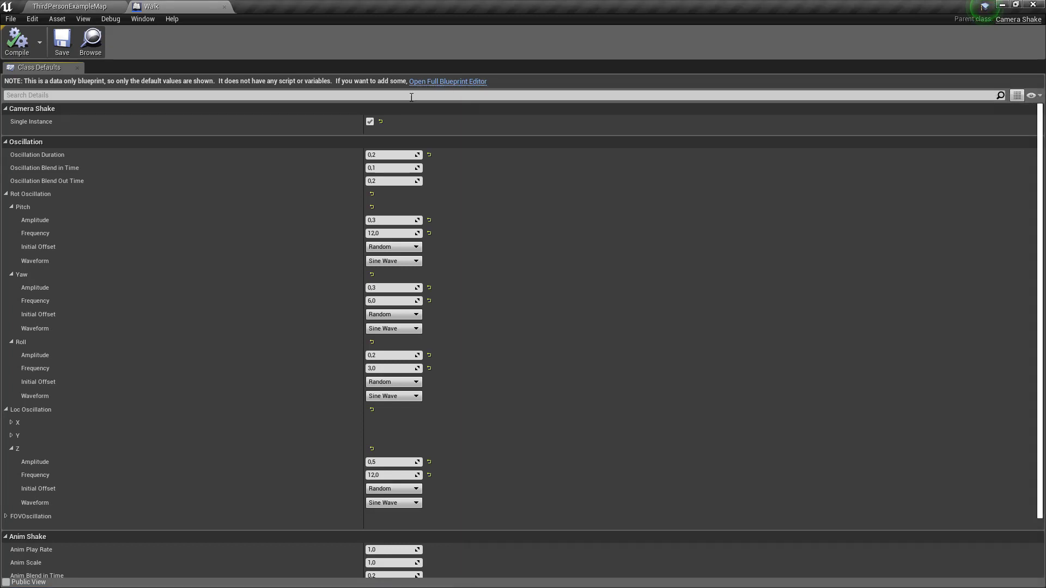
{"action": "scroll", "coordinate": [378, 301], "scroll_direction": "down", "scroll_amount": 2}
{"action": "scroll", "coordinate": [318, 306], "scroll_direction": "down", "scroll_amount": 1}
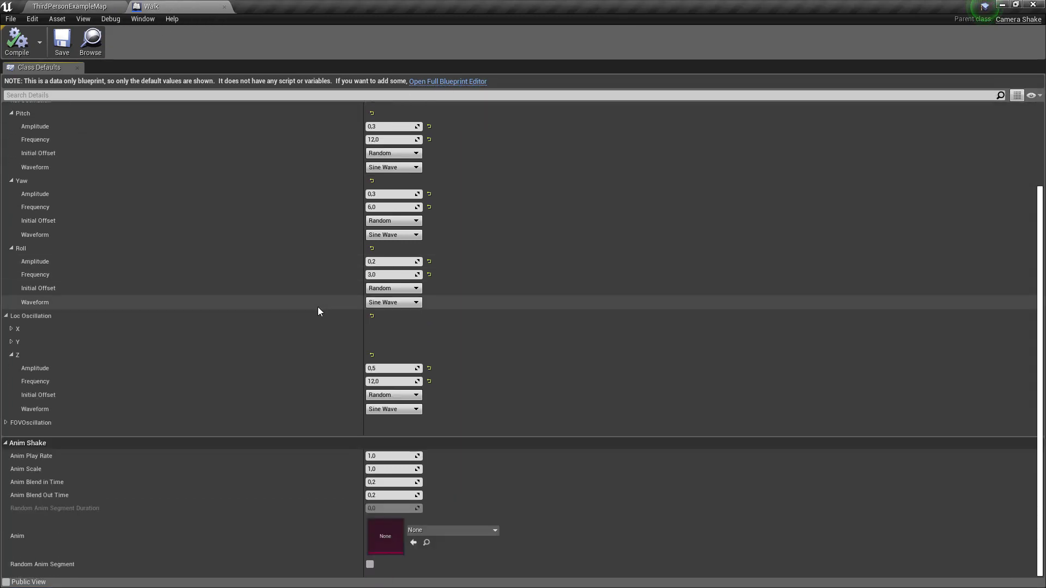
{"action": "scroll", "coordinate": [303, 318], "scroll_direction": "up", "scroll_amount": 1}
{"action": "scroll", "coordinate": [442, 328], "scroll_direction": "up", "scroll_amount": 1}
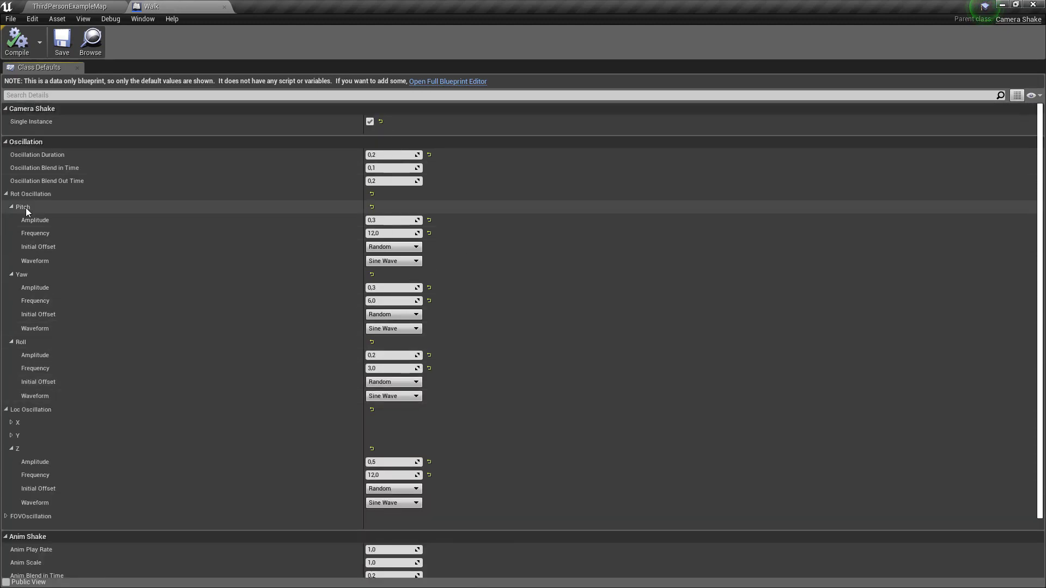
{"action": "left_click", "coordinate": [11, 207]}
{"action": "left_click", "coordinate": [12, 207]}
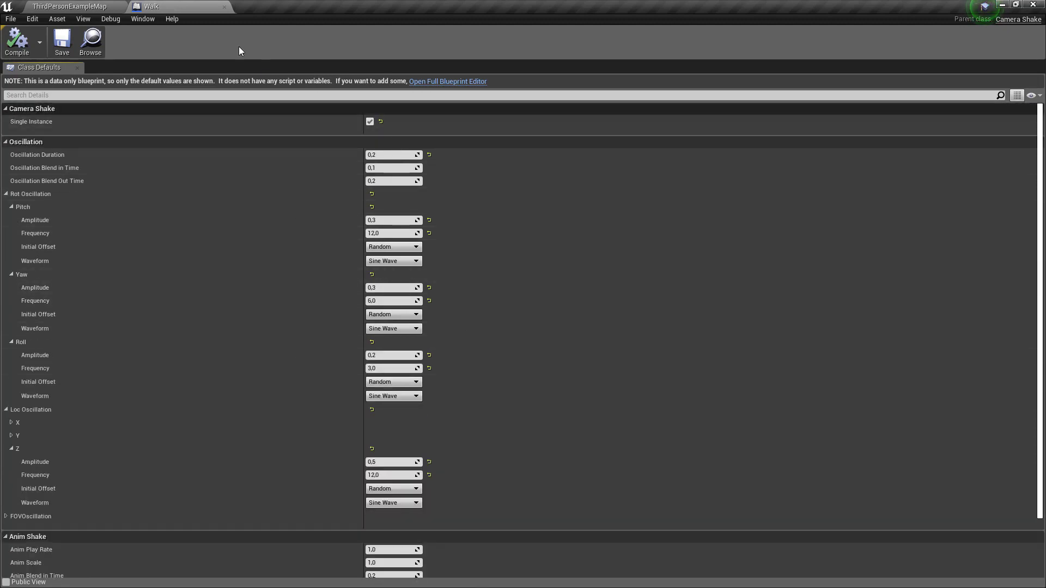
{"action": "left_click", "coordinate": [224, 7]}
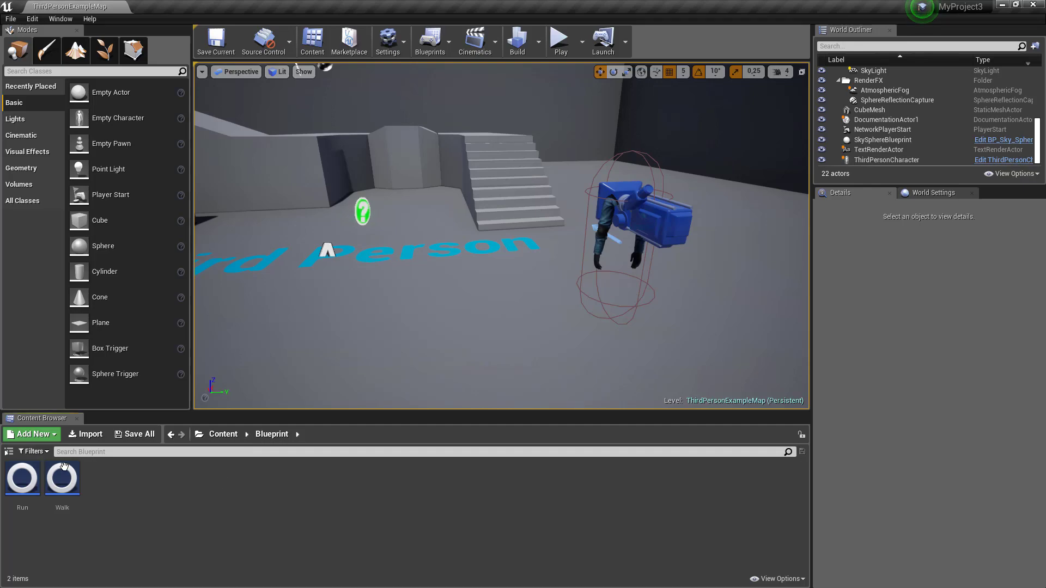
{"action": "double_click", "coordinate": [22, 483]}
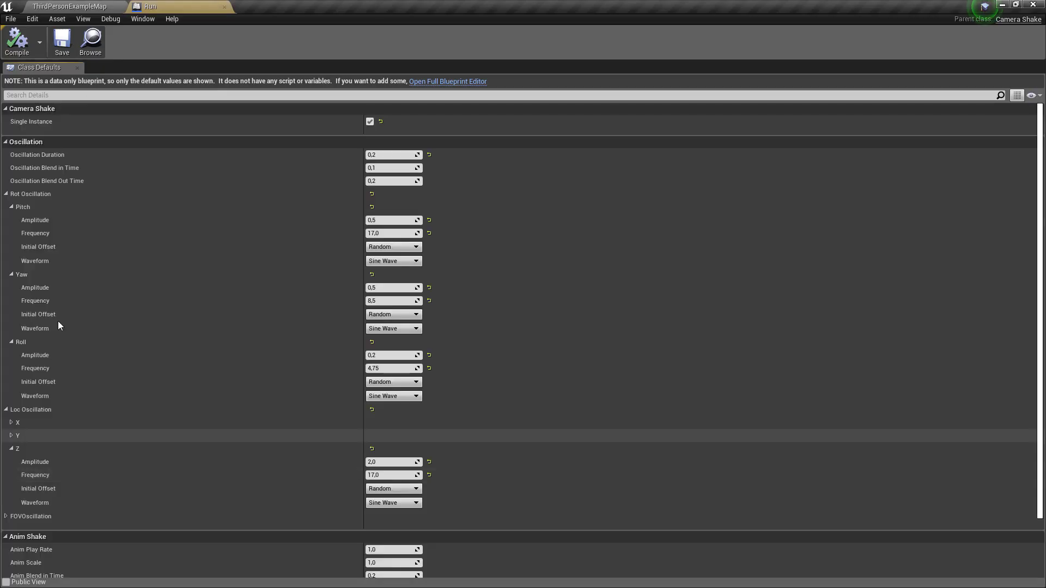
Step: Review and close the Run camera shake, then return the Content Browser to the Content root
{"action": "left_click", "coordinate": [71, 7]}
{"action": "right_click", "coordinate": [114, 473]}
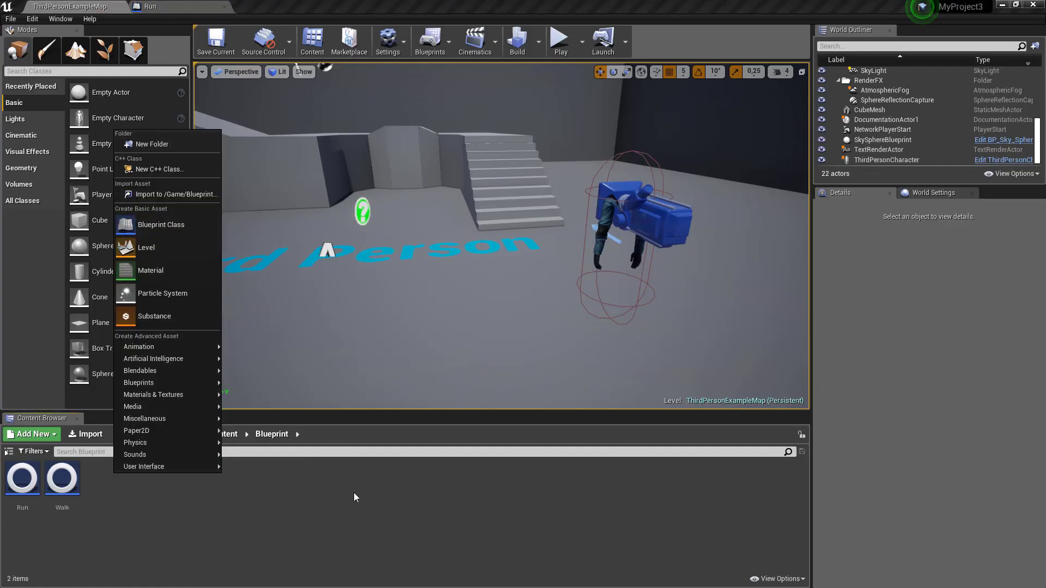
{"action": "left_click", "coordinate": [175, 560]}
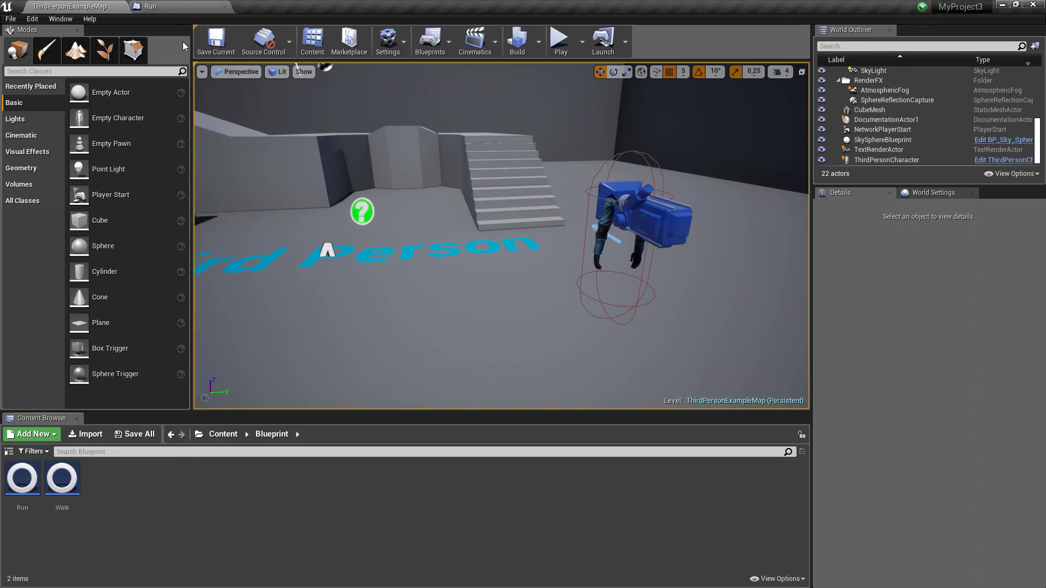
{"action": "left_click", "coordinate": [153, 7]}
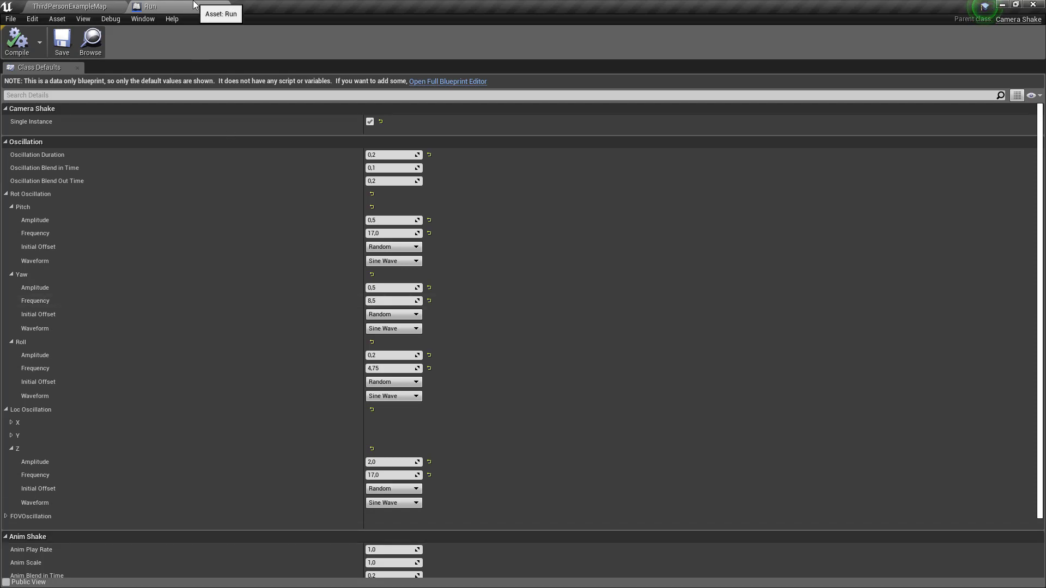
{"action": "left_click", "coordinate": [223, 7]}
{"action": "left_click", "coordinate": [224, 434]}
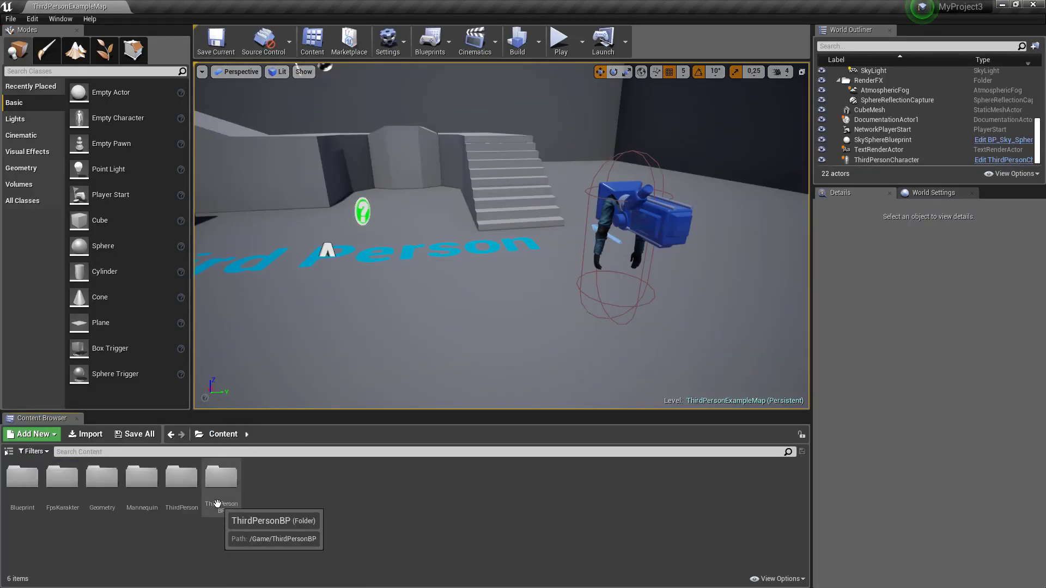
Step: Open the ThirdPersonBP > Blueprints folder in the Content Browser
{"action": "left_click", "coordinate": [217, 504]}
{"action": "double_click", "coordinate": [218, 503]}
{"action": "double_click", "coordinate": [22, 481]}
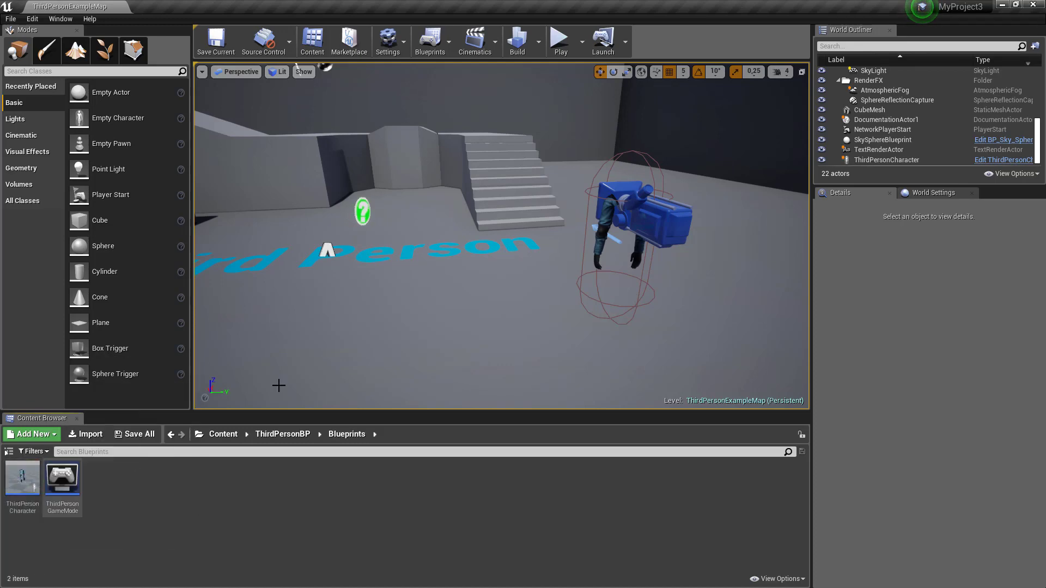
Step: Rotate the ThirdPersonCharacter in the level back upright to near-zero rotation
{"action": "left_click", "coordinate": [635, 294]}
{"action": "scroll", "coordinate": [621, 338], "scroll_direction": "up", "scroll_amount": 4}
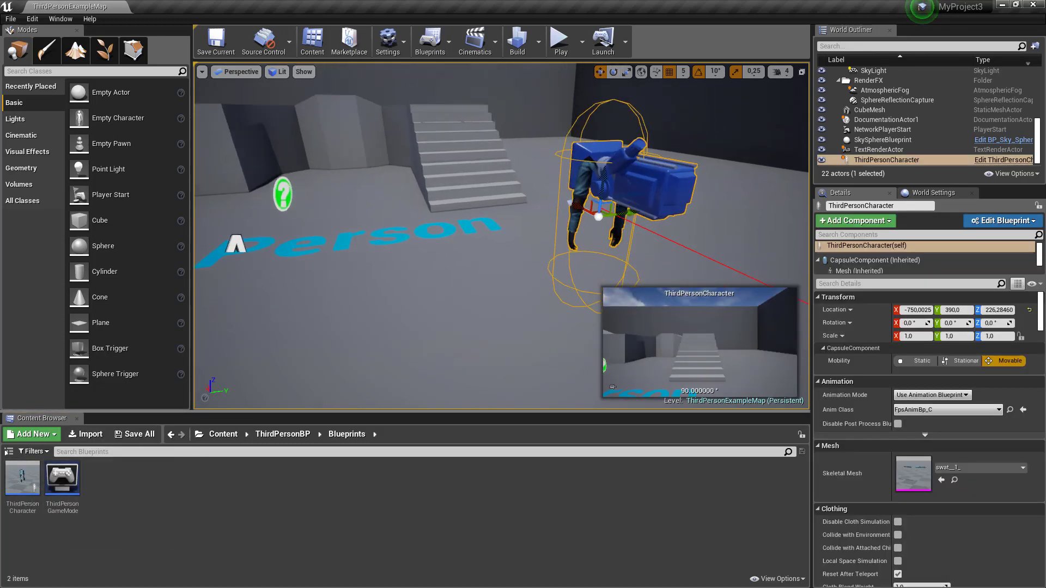
{"action": "key", "text": "e"}
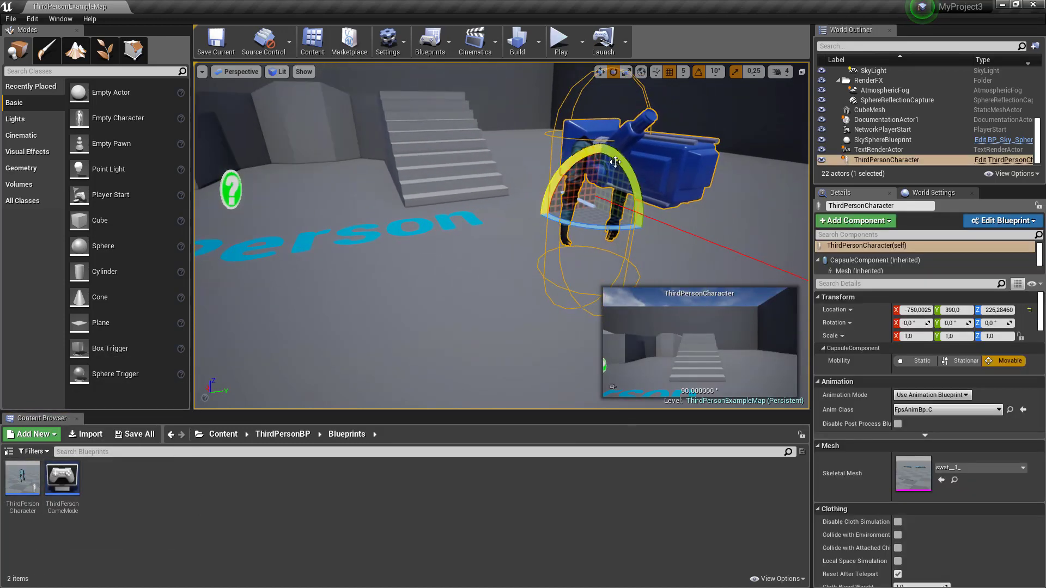
{"action": "left_click_drag", "start_coordinate": [625, 168], "coordinate": [624, 188]}
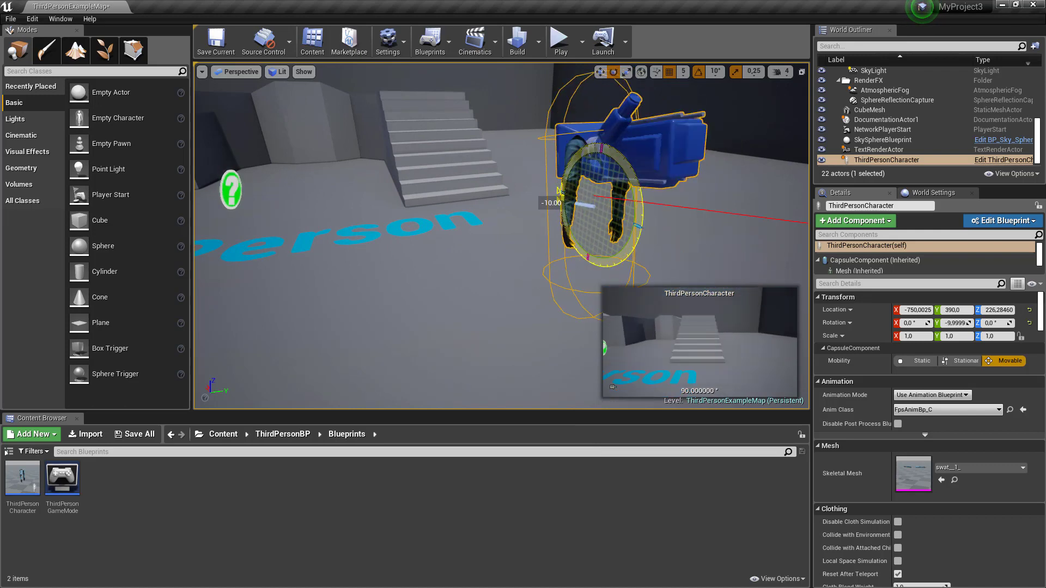
{"action": "left_click_drag", "start_coordinate": [563, 218], "coordinate": [569, 216]}
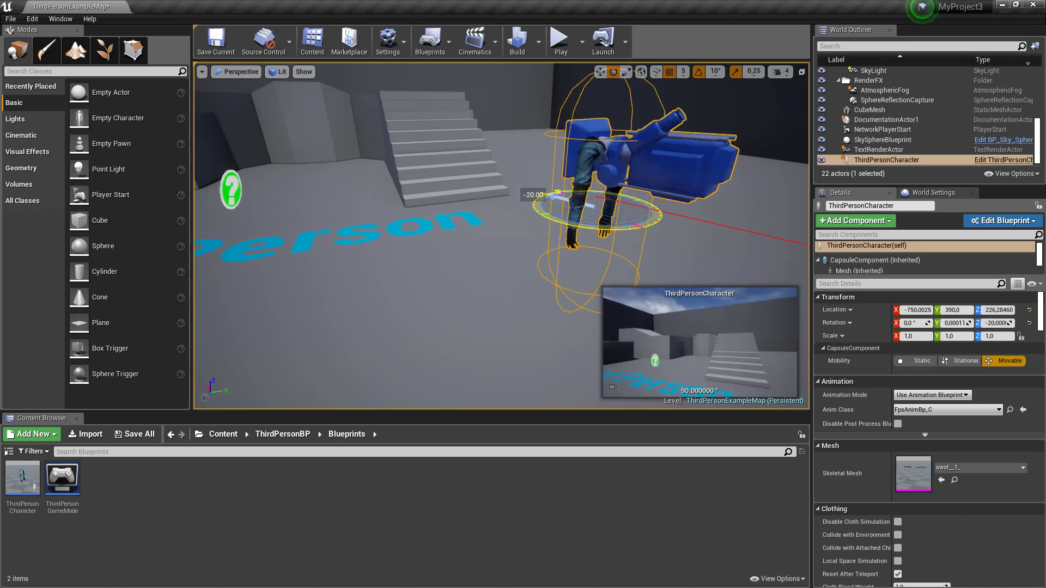
{"action": "left_click_drag", "start_coordinate": [602, 143], "coordinate": [603, 140]}
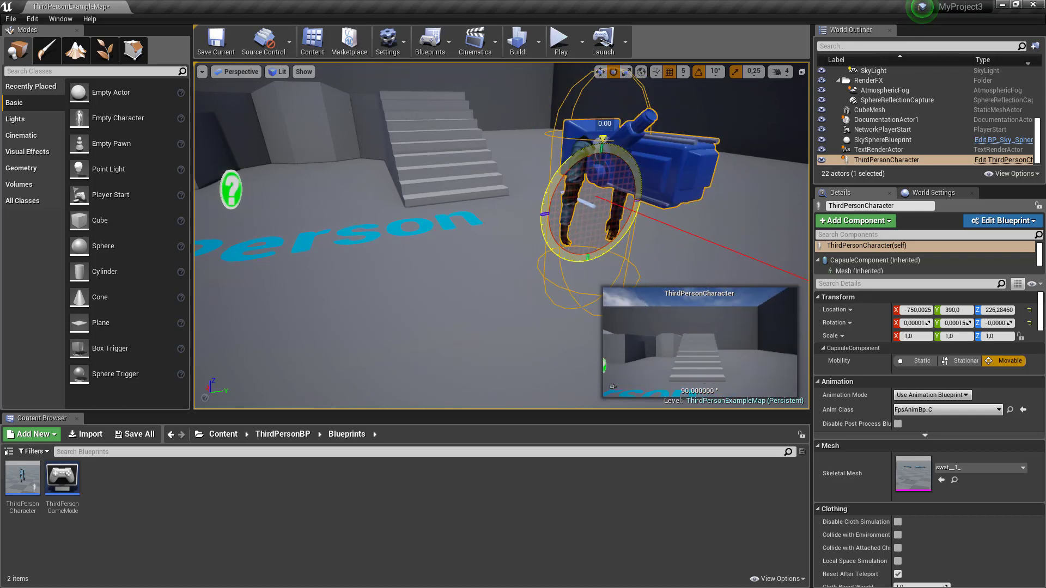
{"action": "key", "text": "w"}
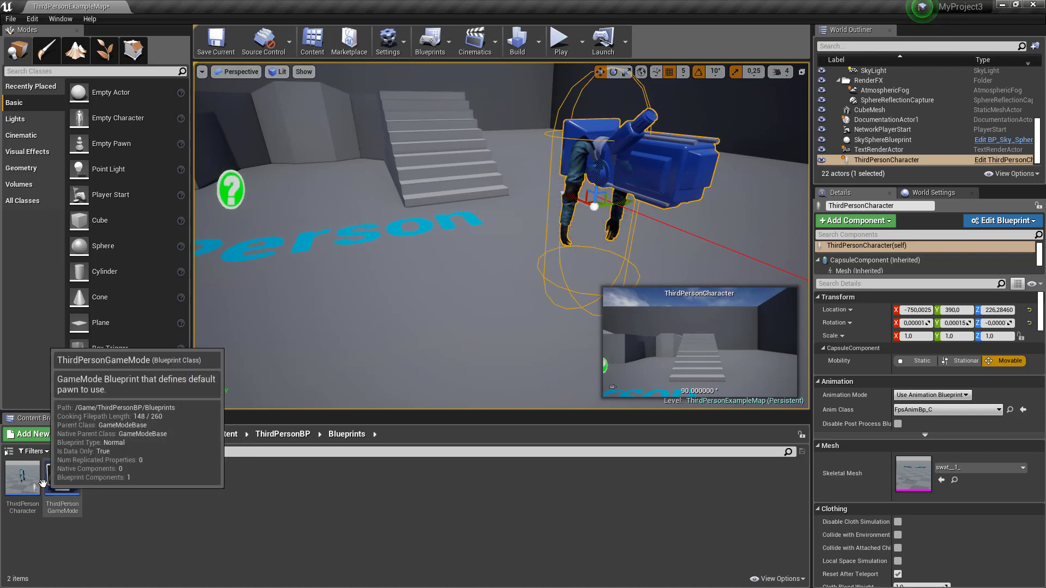
Step: Play-test the level walking to and from the wall, then save ThirdPersonExampleMap
{"action": "left_click", "coordinate": [560, 41]}
{"action": "key", "text": "w"}
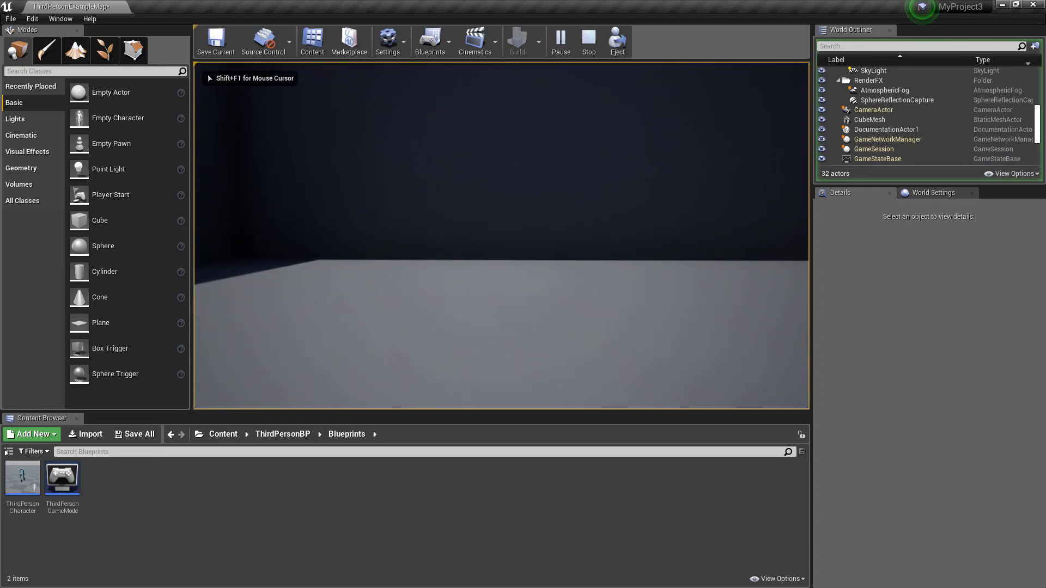
{"action": "key", "text": "s"}
{"action": "key", "text": "w"}
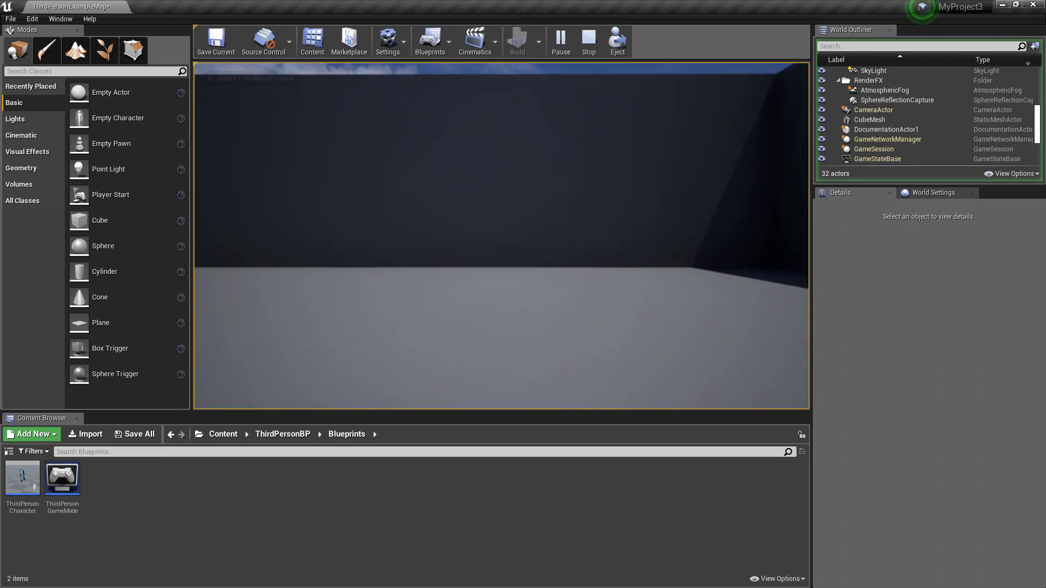
{"action": "key", "text": "s"}
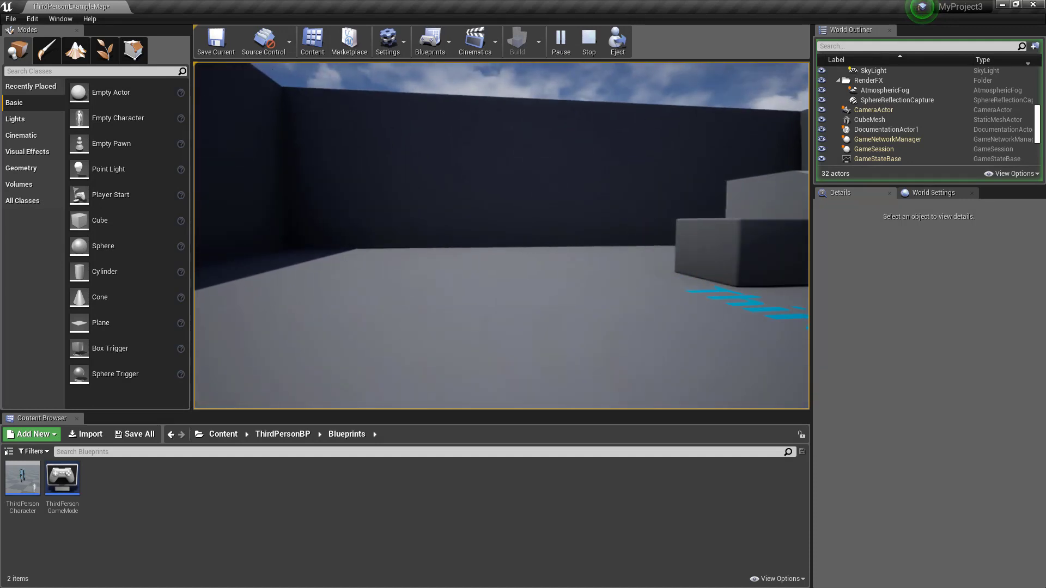
{"action": "key", "text": "Escape"}
{"action": "left_click", "coordinate": [156, 436]}
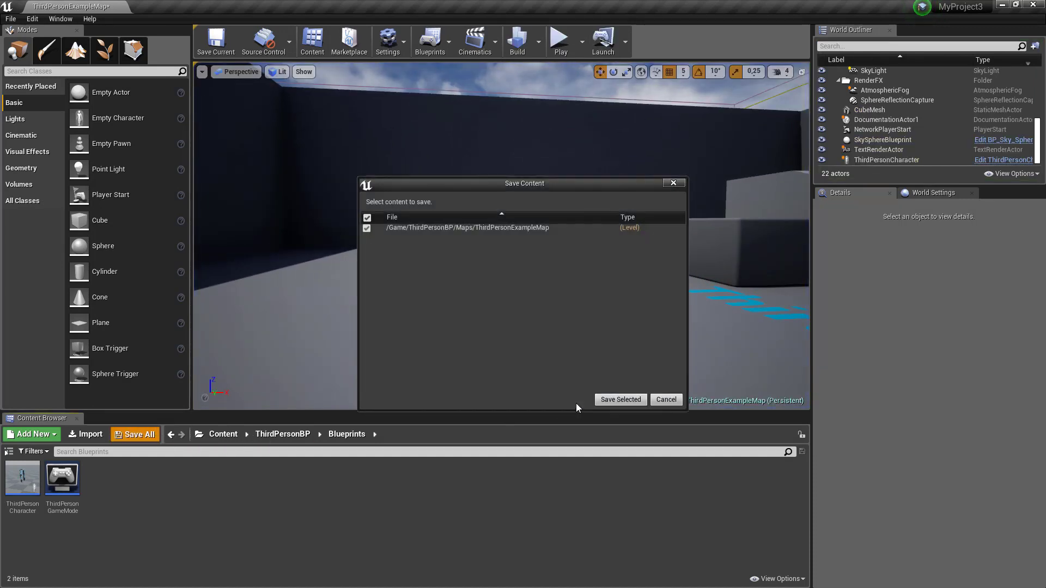
{"action": "left_click", "coordinate": [620, 406]}
Step: Open the ThirdPersonCharacter blueprint and move the Left Shift sprint nodes aside to free space
{"action": "double_click", "coordinate": [29, 482]}
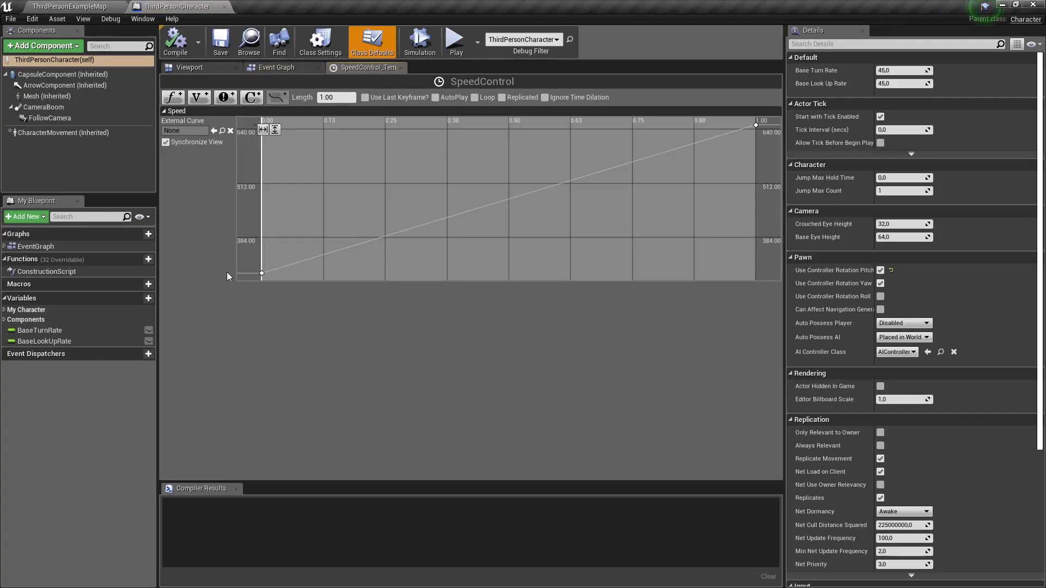
{"action": "middle_click", "coordinate": [346, 66]}
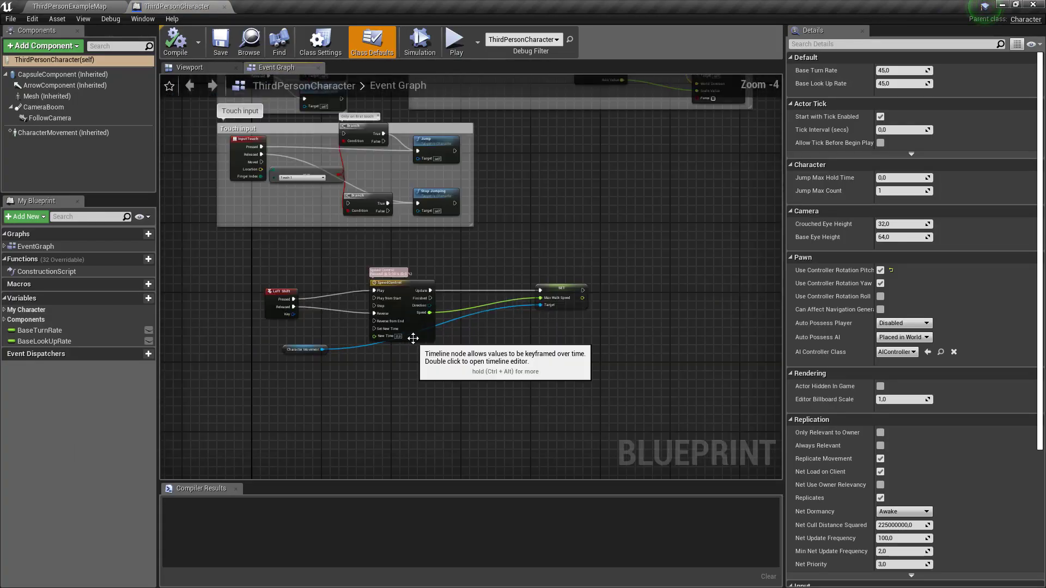
{"action": "scroll", "coordinate": [413, 338], "scroll_direction": "down", "scroll_amount": 1}
{"action": "left_click_drag", "start_coordinate": [291, 262], "coordinate": [554, 367]}
{"action": "left_click_drag", "start_coordinate": [326, 291], "coordinate": [288, 279]}
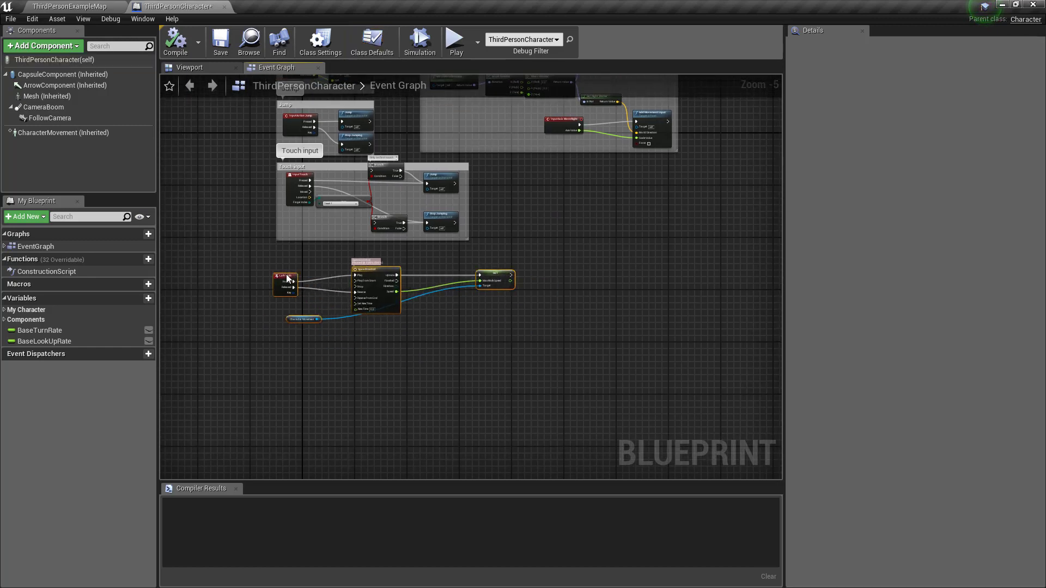
{"action": "right_click_drag", "start_coordinate": [539, 275], "coordinate": [425, 229]}
Step: Add a Custom Event named 'Head' and compile the blueprint
{"action": "right_click", "coordinate": [423, 227]}
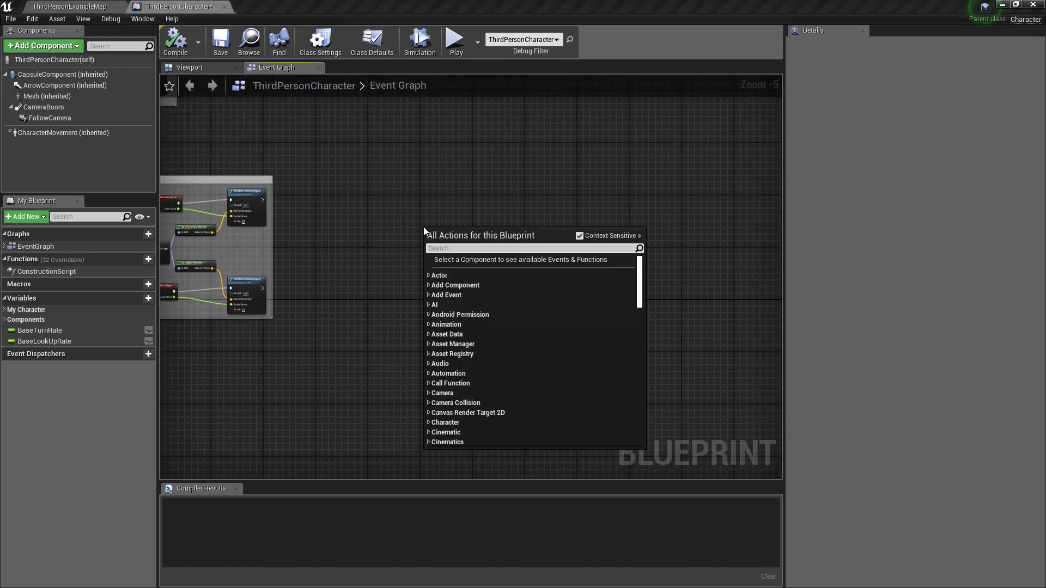
{"action": "type", "text": "custom"}
{"action": "key", "text": "Return"}
{"action": "scroll", "coordinate": [423, 227], "scroll_direction": "up", "scroll_amount": 3}
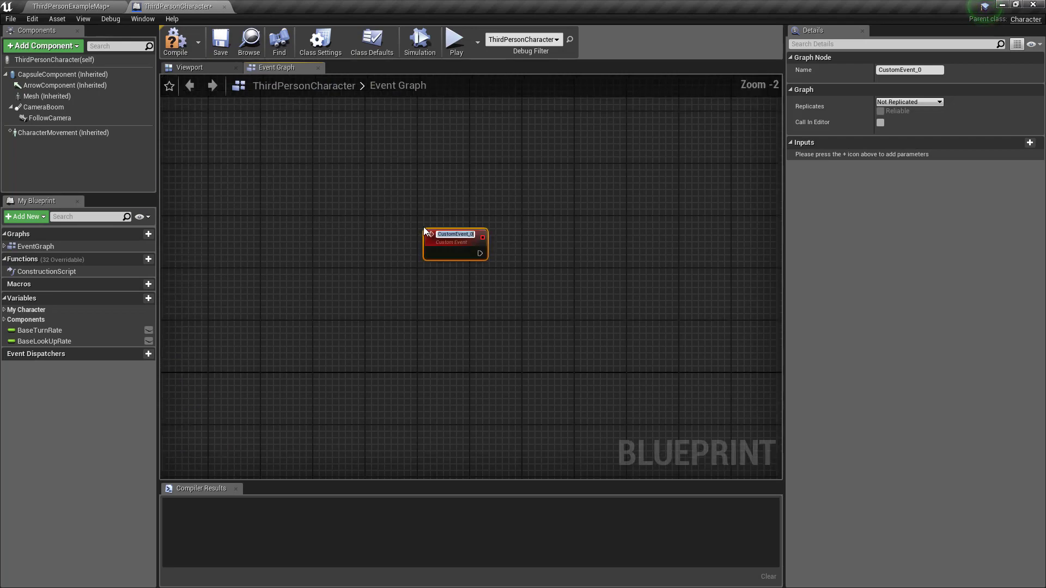
{"action": "key", "text": "BackSpace"}
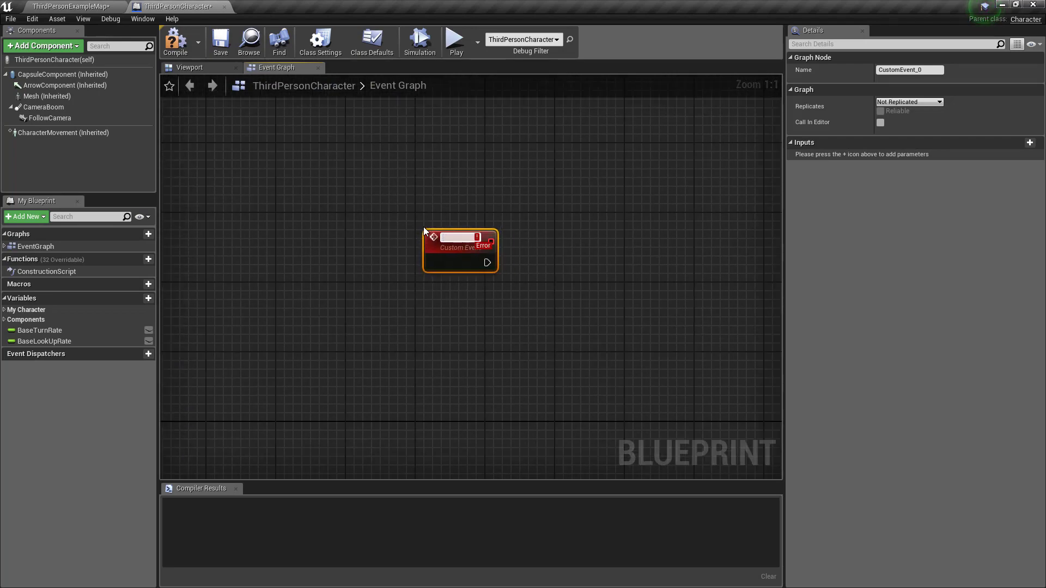
{"action": "type", "text": "Head"}
{"action": "key", "text": "Return"}
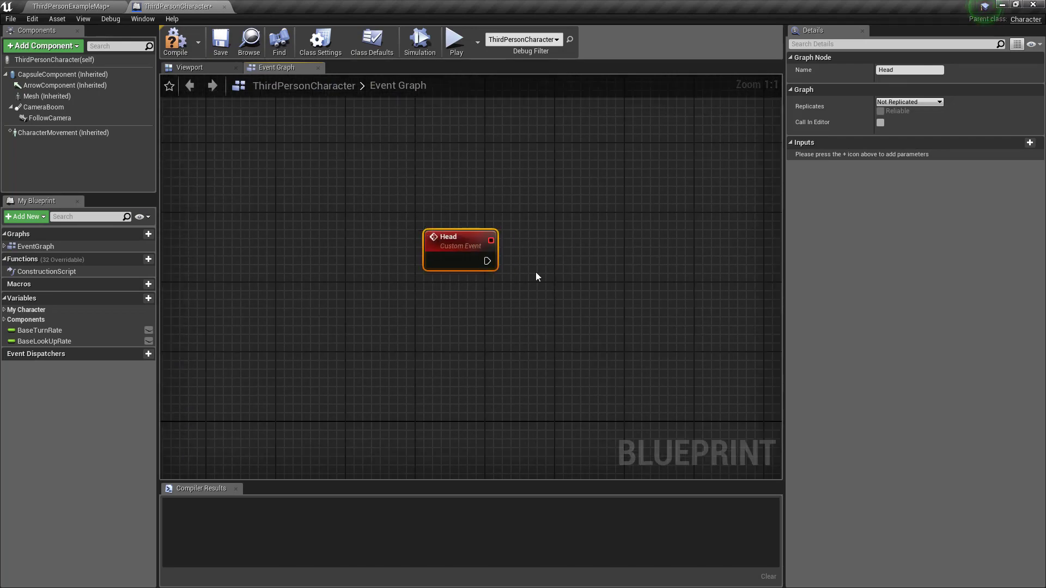
{"action": "left_click", "coordinate": [175, 41]}
{"action": "left_click", "coordinate": [220, 41]}
Step: Pan around the Head event and cancel an unused connection from its output
{"action": "left_click_drag", "start_coordinate": [410, 184], "coordinate": [606, 289]}
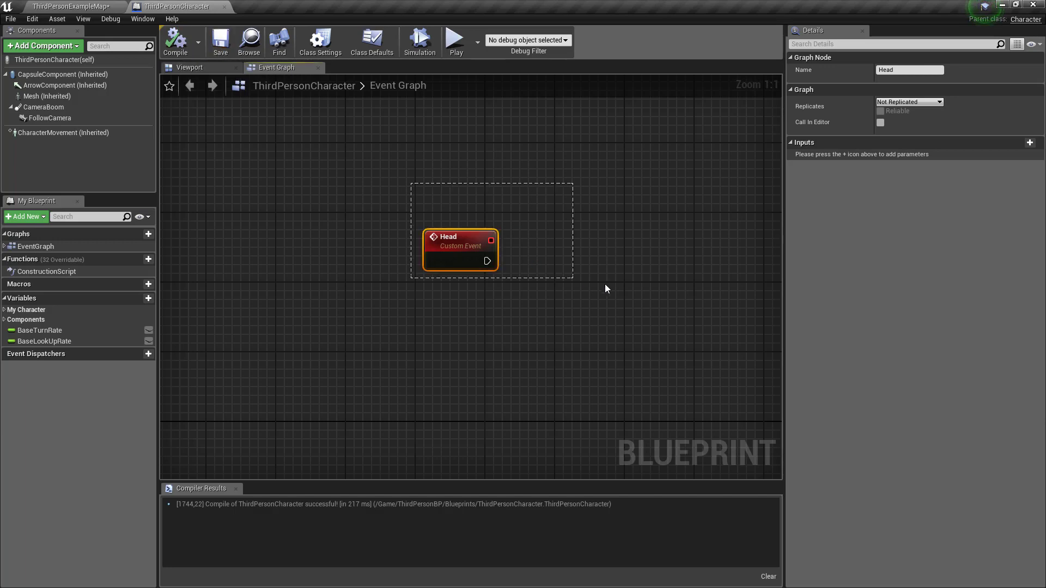
{"action": "scroll", "coordinate": [605, 281], "scroll_direction": "down", "scroll_amount": 3}
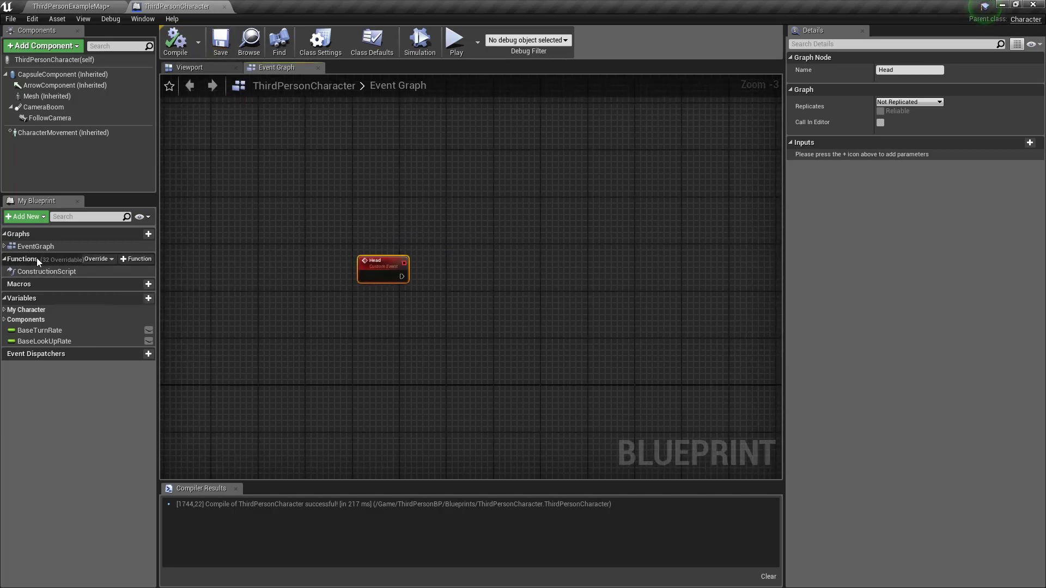
{"action": "right_click_drag", "start_coordinate": [451, 249], "coordinate": [413, 253]}
{"action": "right_click_drag", "start_coordinate": [541, 316], "coordinate": [478, 318]}
{"action": "left_click", "coordinate": [477, 318]}
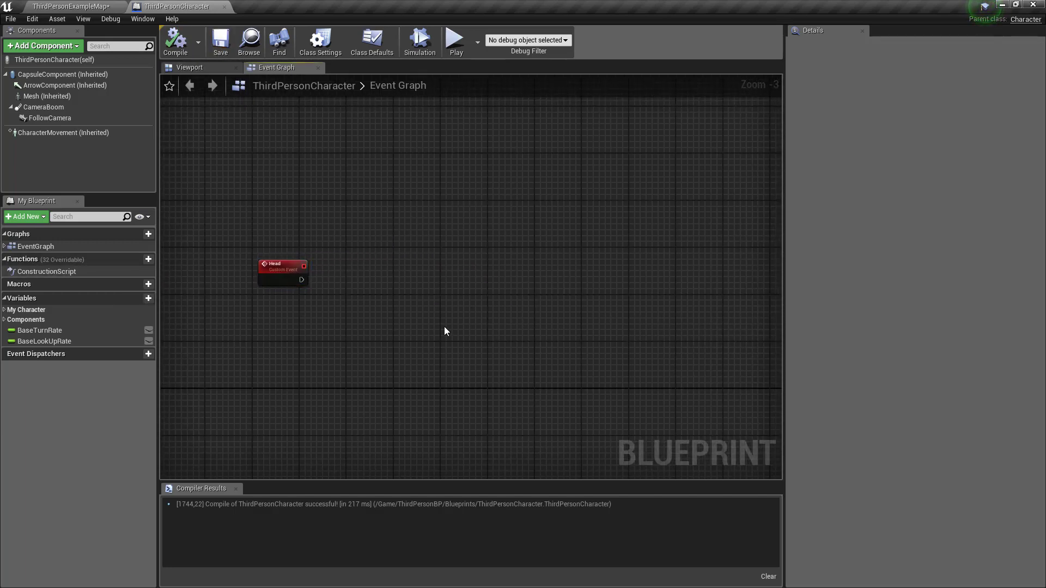
{"action": "left_click_drag", "start_coordinate": [302, 279], "coordinate": [714, 267]}
{"action": "scroll", "coordinate": [544, 270], "scroll_direction": "down", "scroll_amount": 3}
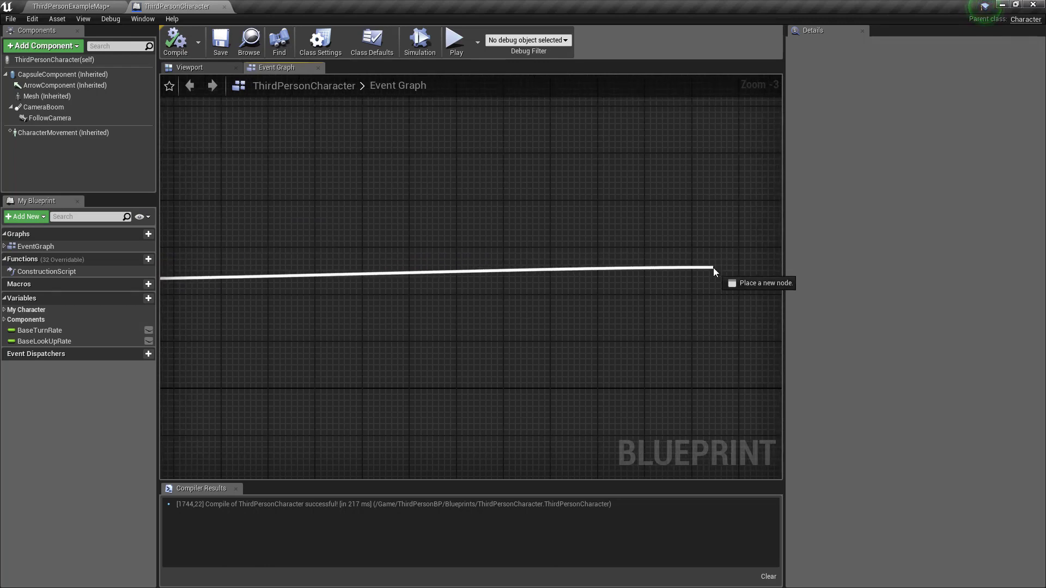
{"action": "left_click", "coordinate": [336, 303]}
Step: Move the Head event node upward beside the movement input nodes
{"action": "scroll", "coordinate": [567, 257], "scroll_direction": "up", "scroll_amount": 3}
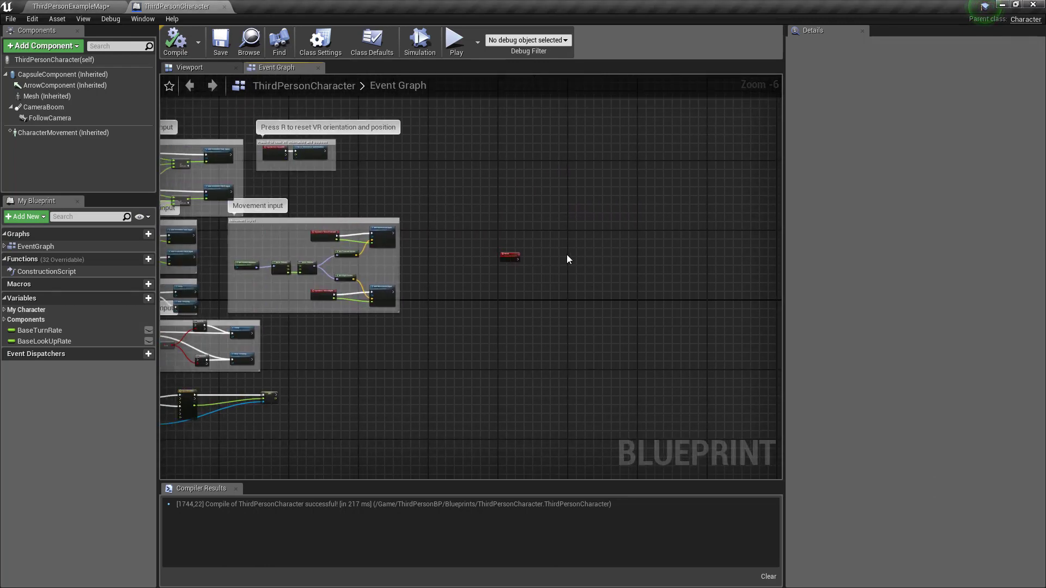
{"action": "scroll", "coordinate": [430, 332], "scroll_direction": "down", "scroll_amount": 1}
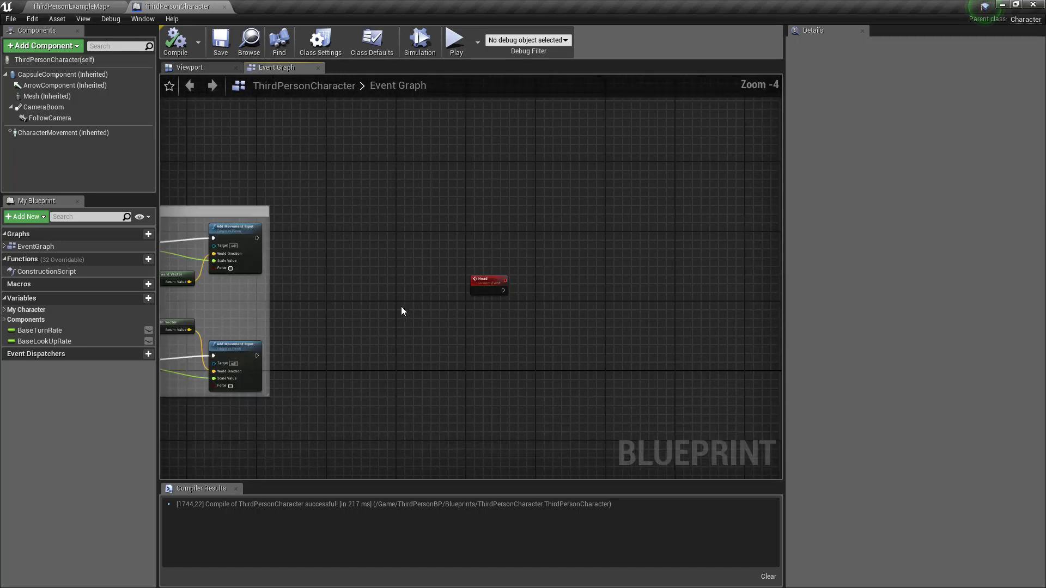
{"action": "scroll", "coordinate": [414, 305], "scroll_direction": "down", "scroll_amount": 3}
{"action": "mouse_move", "coordinate": [437, 294]}
{"action": "left_mouse_down"}
{"action": "mouse_move", "coordinate": [419, 206]}
{"action": "mouse_move", "coordinate": [453, 191]}
{"action": "left_mouse_up"}
{"action": "scroll", "coordinate": [415, 198], "scroll_direction": "up", "scroll_amount": 3}
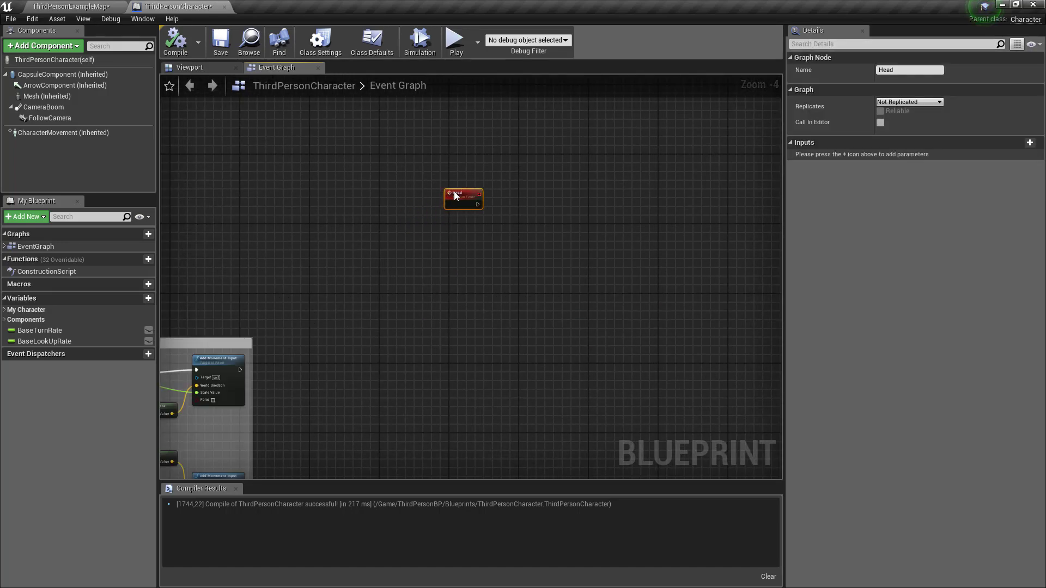
{"action": "left_click", "coordinate": [445, 270]}
{"action": "right_click_drag", "start_coordinate": [373, 331], "coordinate": [424, 312]}
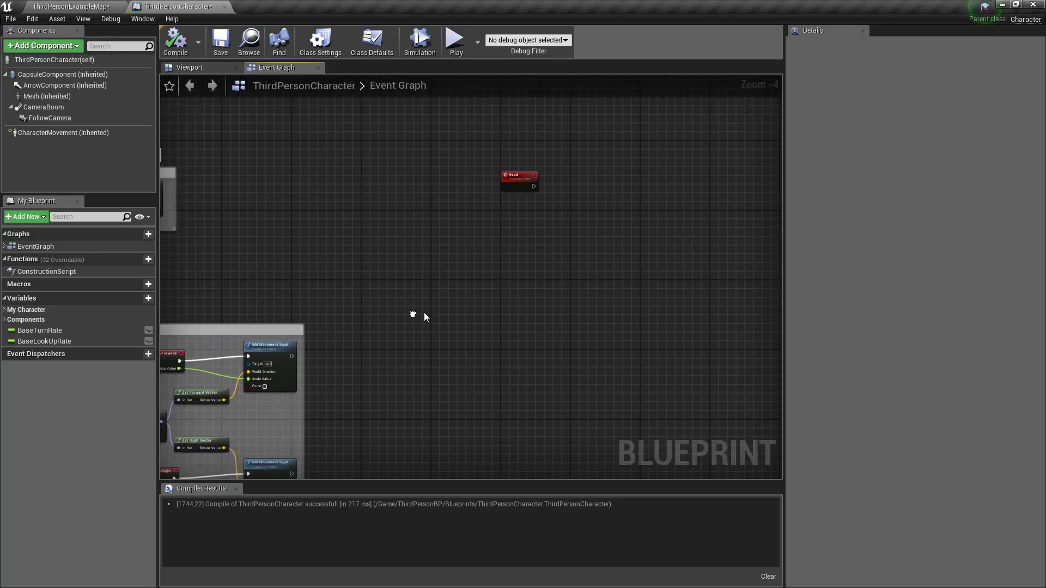
{"action": "right_click", "coordinate": [465, 354]}
{"action": "type", "text": "v k"}
{"action": "key", "text": "BackSpace"}
{"action": "key", "text": "BackSpace"}
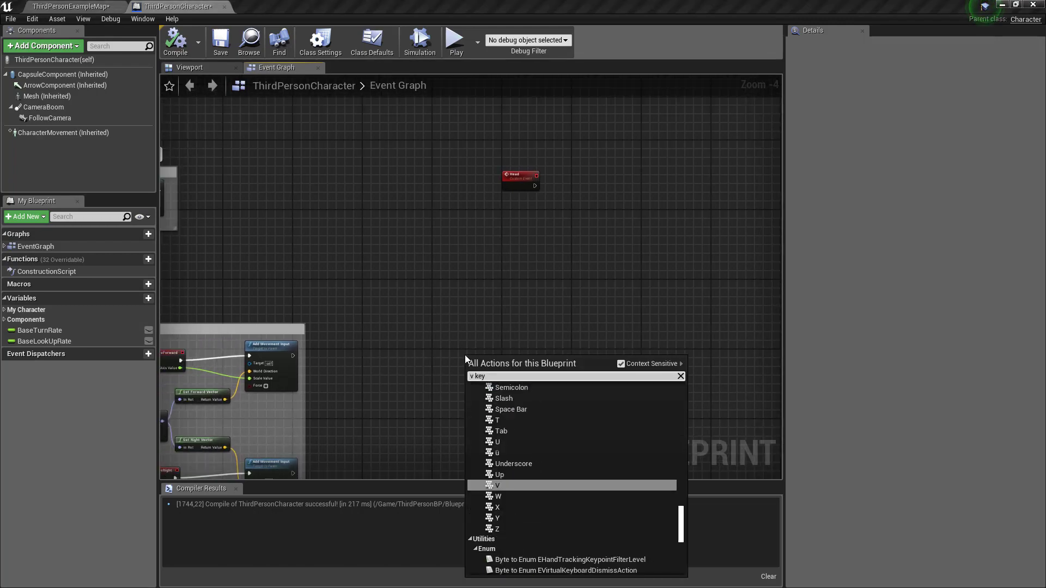
{"action": "key", "text": "Return"}
{"action": "scroll", "coordinate": [465, 355], "scroll_direction": "up", "scroll_amount": 3}
{"action": "scroll", "coordinate": [322, 315], "scroll_direction": "down", "scroll_amount": 8}
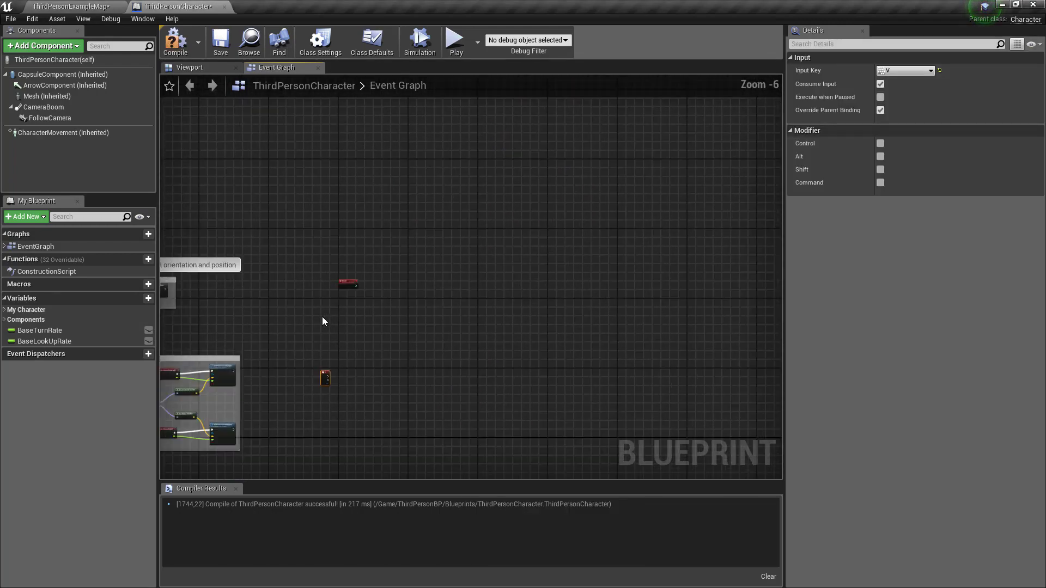
{"action": "left_click", "coordinate": [455, 320]}
{"action": "scroll", "coordinate": [455, 320], "scroll_direction": "up", "scroll_amount": 7}
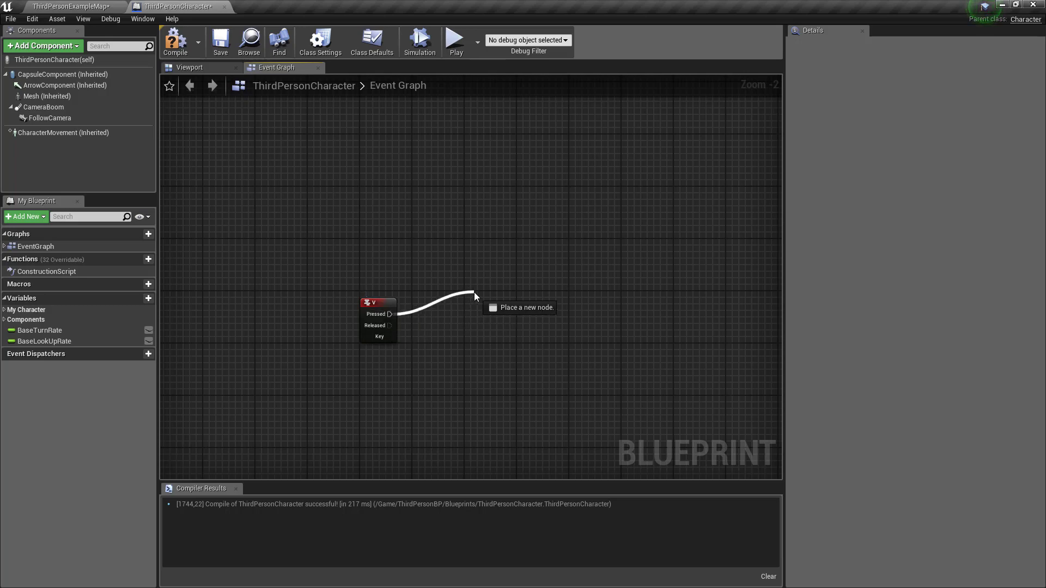
{"action": "left_click_drag", "start_coordinate": [388, 315], "coordinate": [474, 292]}
{"action": "type", "text": "head"}
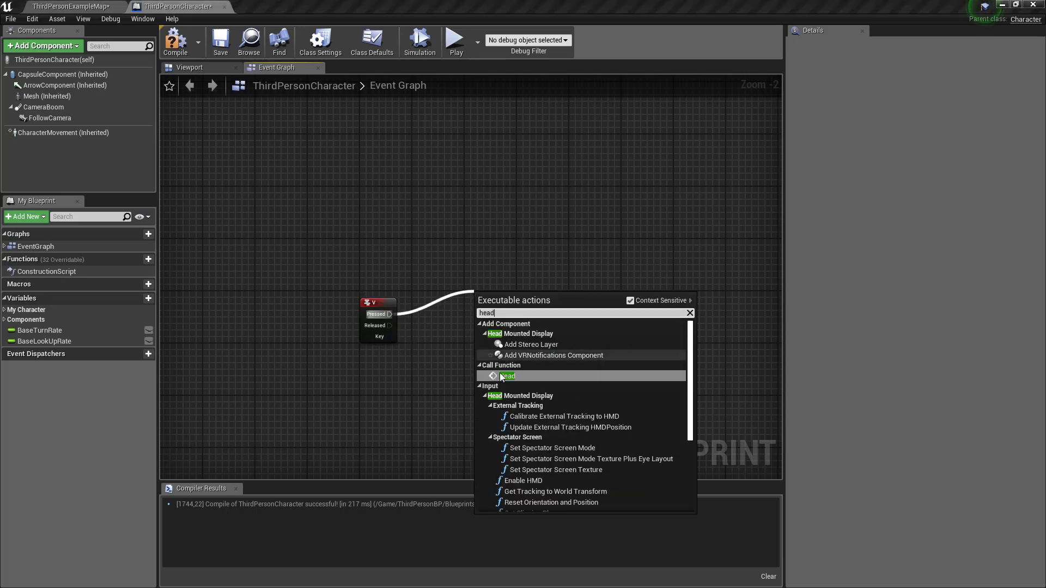
{"action": "left_click", "coordinate": [500, 375]}
{"action": "left_click_drag", "start_coordinate": [318, 246], "coordinate": [418, 324]}
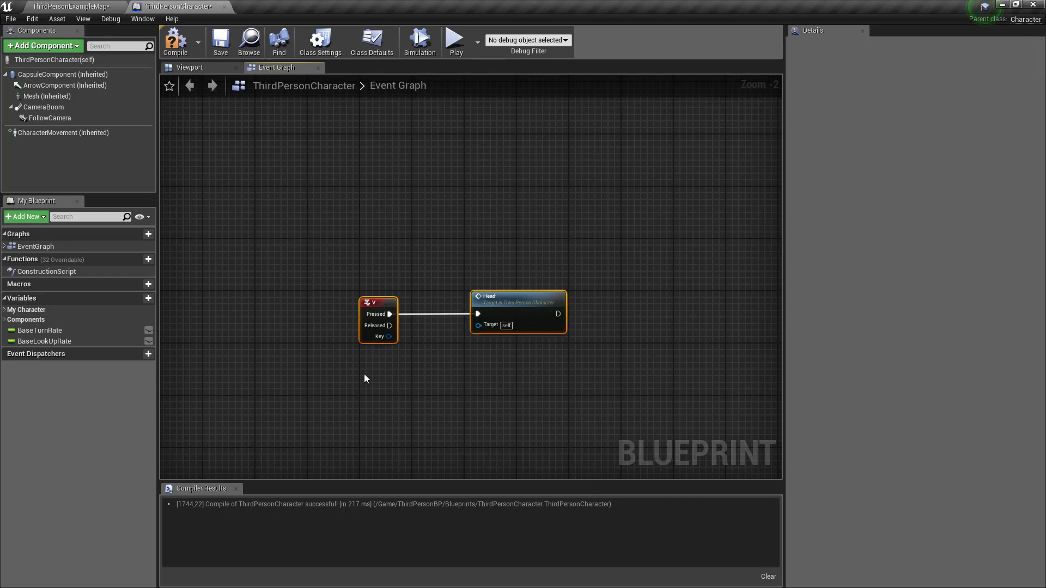
{"action": "scroll", "coordinate": [363, 373], "scroll_direction": "down", "scroll_amount": 2}
{"action": "left_click_drag", "start_coordinate": [317, 299], "coordinate": [499, 390]}
{"action": "key", "text": "Delete"}
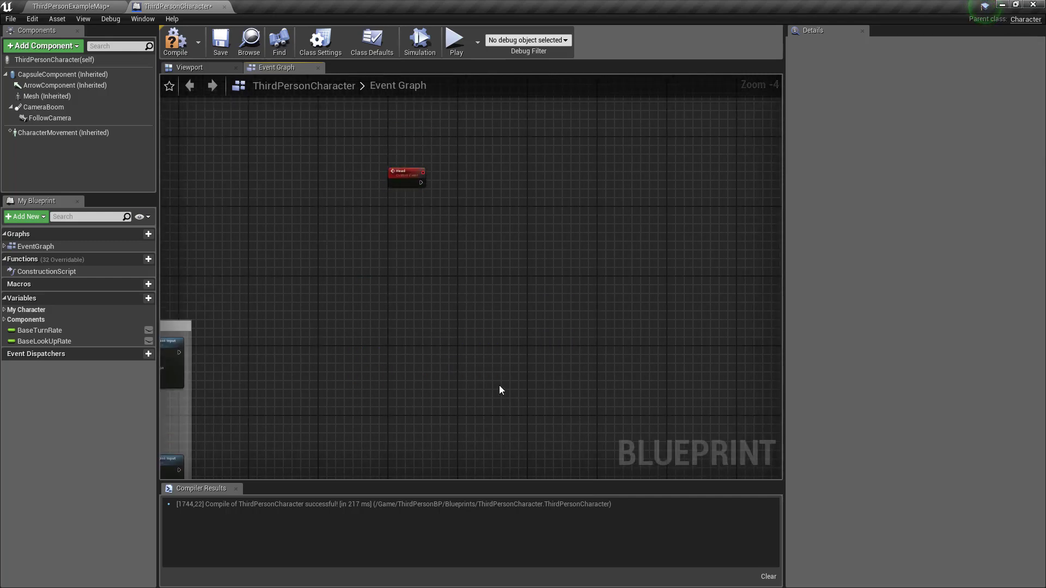
Step: Add an Event Tick node wired to call the Head event
{"action": "right_click", "coordinate": [471, 384]}
{"action": "type", "text": "event"}
{"action": "key", "text": "Return"}
{"action": "mouse_move", "coordinate": [472, 384]}
{"action": "left_mouse_down"}
{"action": "mouse_move", "coordinate": [394, 357]}
{"action": "mouse_move", "coordinate": [479, 344]}
{"action": "left_mouse_up"}
{"action": "type", "text": "hedadhead"}
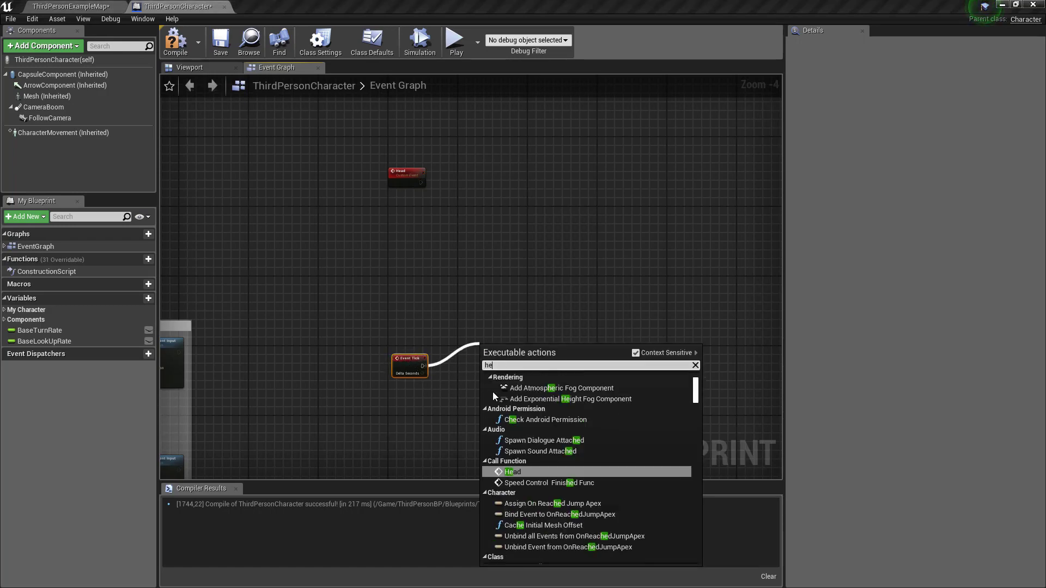
{"action": "left_click", "coordinate": [512, 430]}
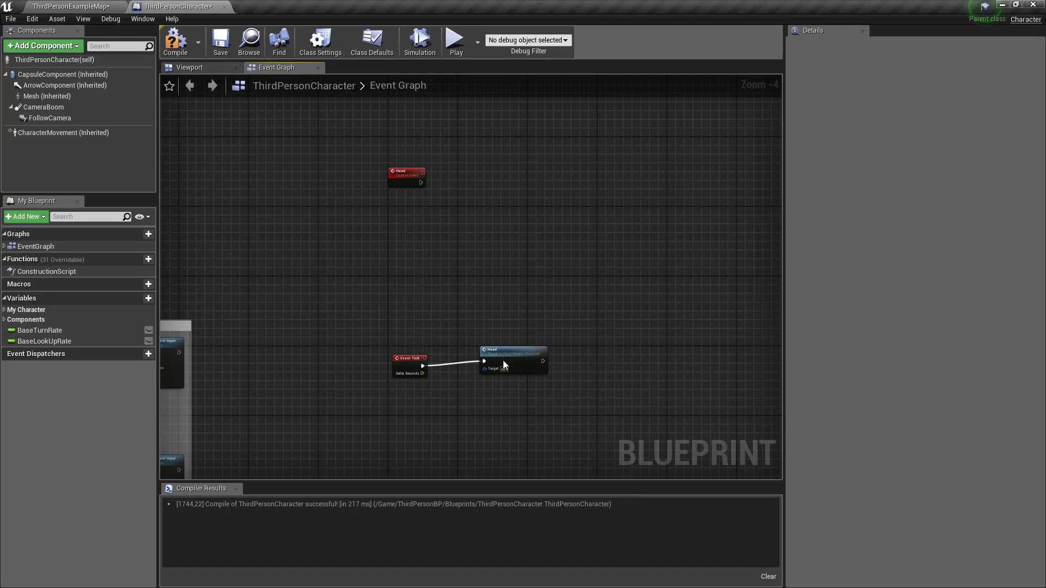
Step: Align Event Tick with the Head call, compile and save, then show ThirdPersonExampleMap
{"action": "left_click_drag", "start_coordinate": [502, 361], "coordinate": [476, 369]}
{"action": "left_click_drag", "start_coordinate": [409, 366], "coordinate": [409, 374]}
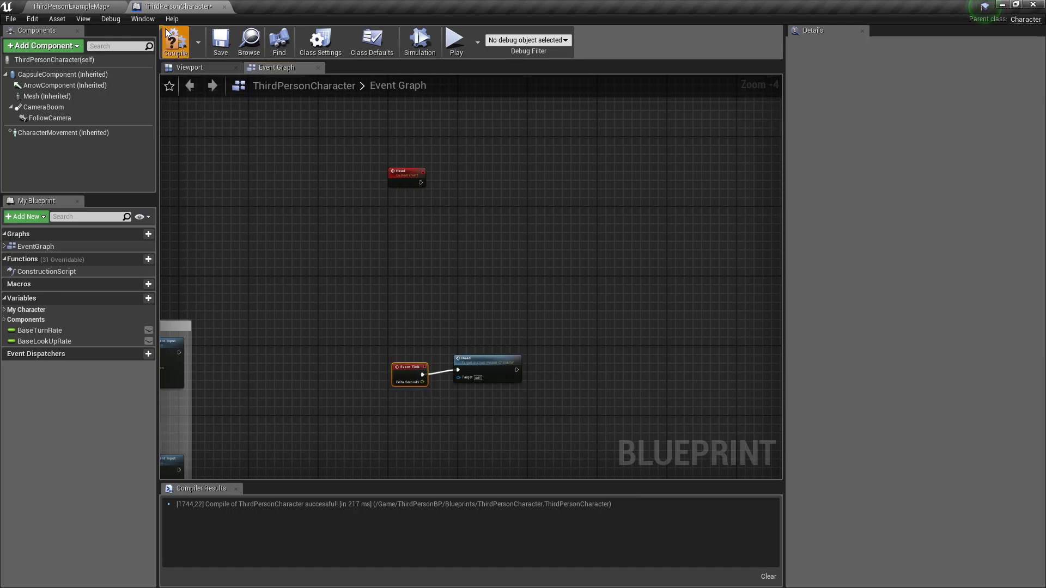
{"action": "left_click", "coordinate": [220, 41]}
{"action": "left_click", "coordinate": [71, 6]}
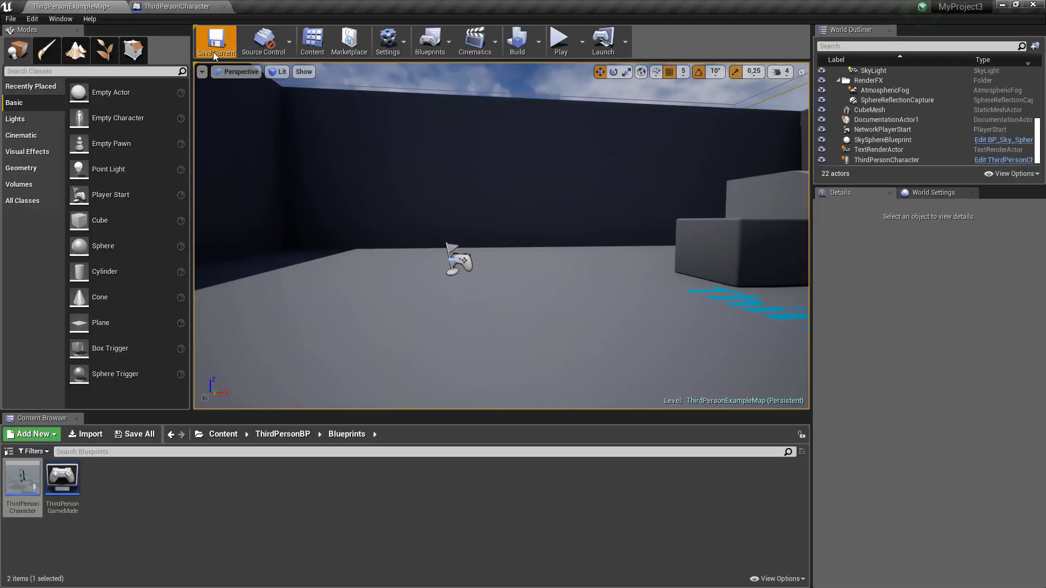
Step: Back in the blueprint graph, add a Branch node driven by the Head event
{"action": "left_click", "coordinate": [182, 5]}
{"action": "scroll", "coordinate": [384, 272], "scroll_direction": "up", "scroll_amount": 3}
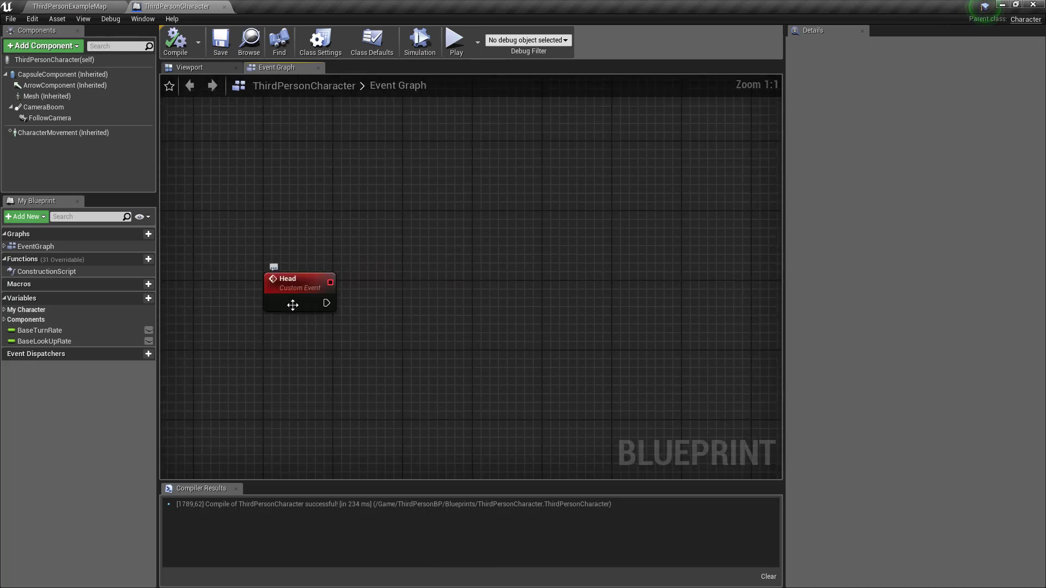
{"action": "left_click", "coordinate": [409, 297]}
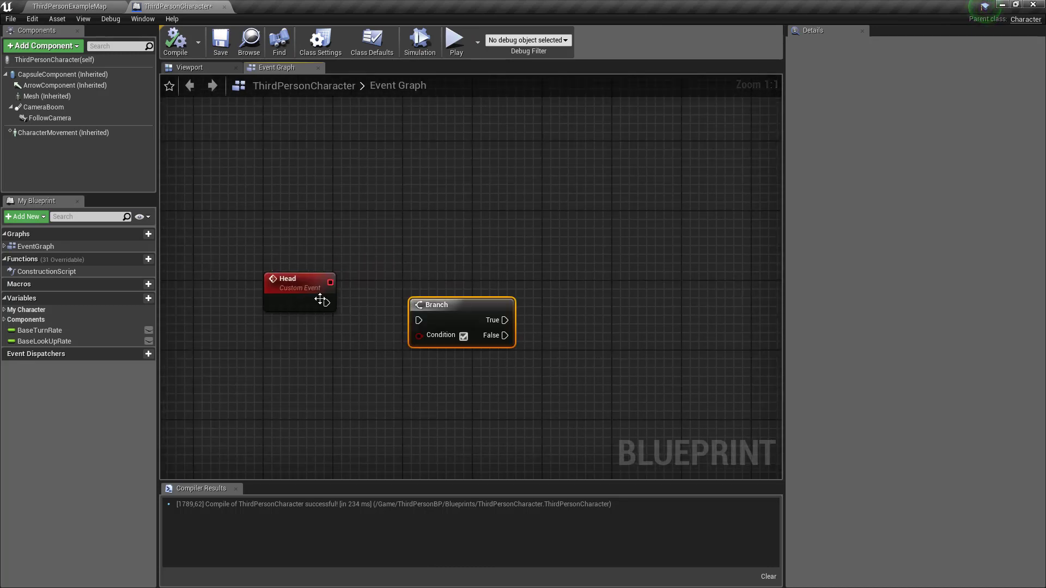
{"action": "left_click_drag", "start_coordinate": [320, 300], "coordinate": [419, 320]}
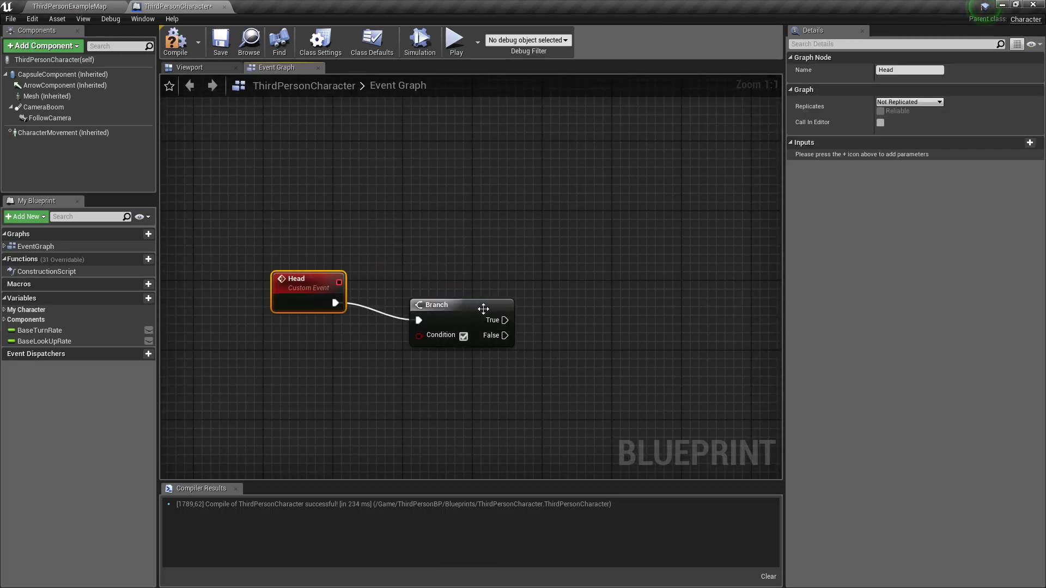
{"action": "left_click_drag", "start_coordinate": [483, 309], "coordinate": [476, 291]}
{"action": "left_click", "coordinate": [498, 406]}
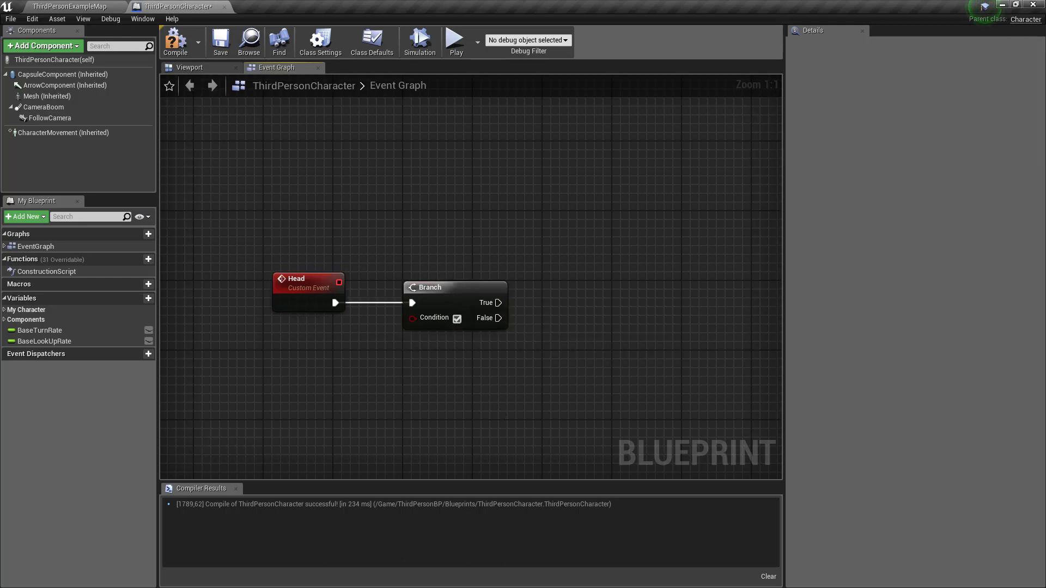
{"action": "right_click_drag", "start_coordinate": [402, 411], "coordinate": [429, 413]}
Step: Add a Get Velocity node and feed its Return Value into a VectorLength node
{"action": "right_click", "coordinate": [385, 414]}
{"action": "type", "text": "ge"}
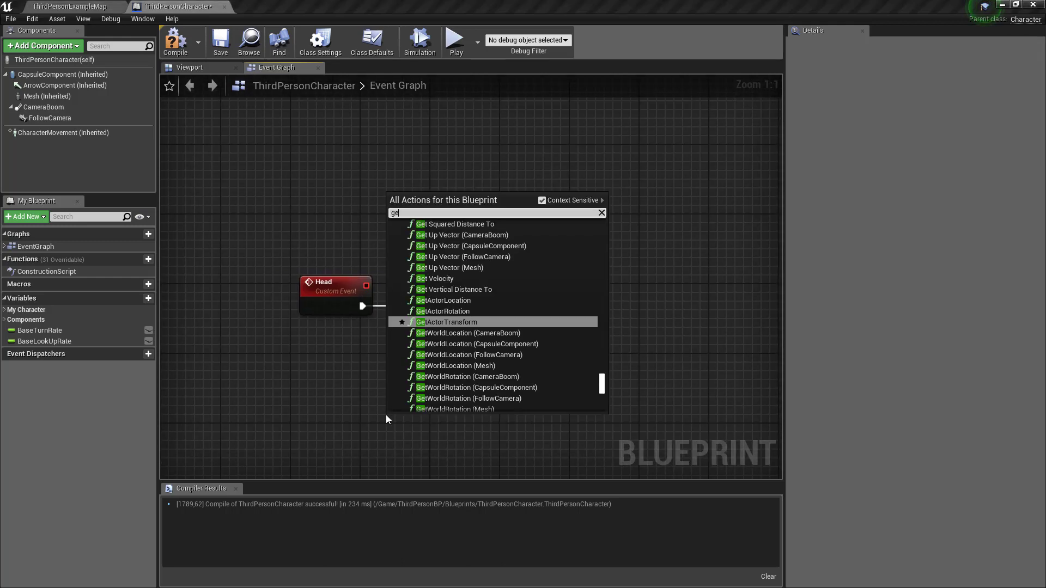
{"action": "type", "text": "t velocity"}
{"action": "key", "text": "Return"}
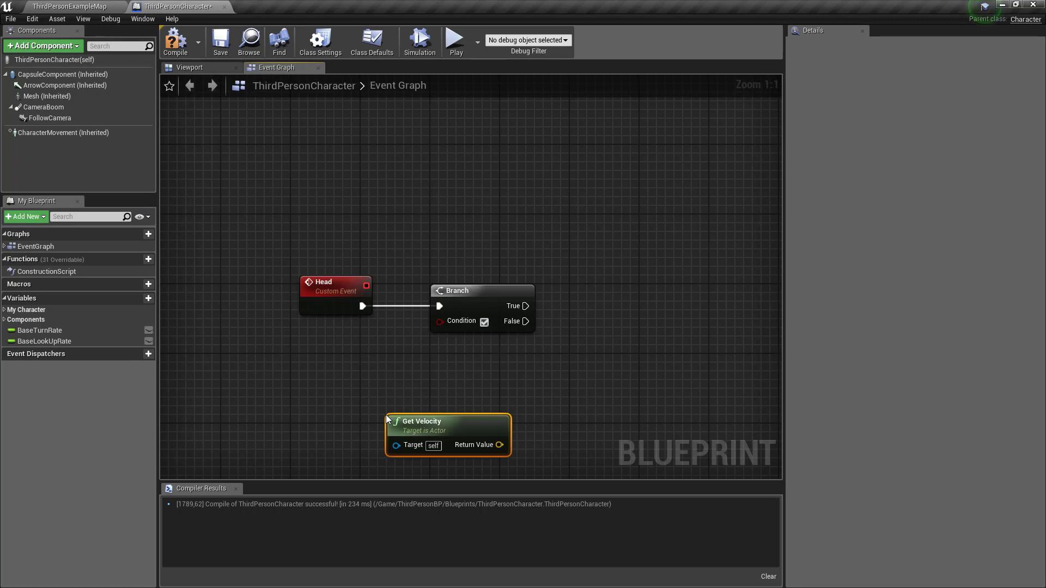
{"action": "left_click_drag", "start_coordinate": [387, 416], "coordinate": [230, 364]}
{"action": "left_click_drag", "start_coordinate": [342, 392], "coordinate": [409, 404]}
{"action": "type", "text": "vec"}
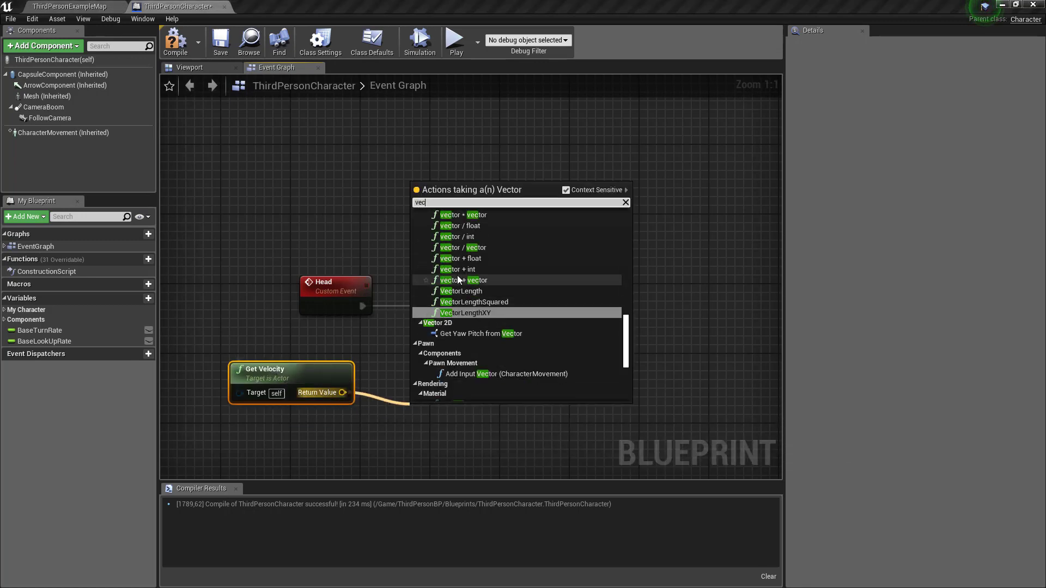
{"action": "left_click", "coordinate": [463, 288]}
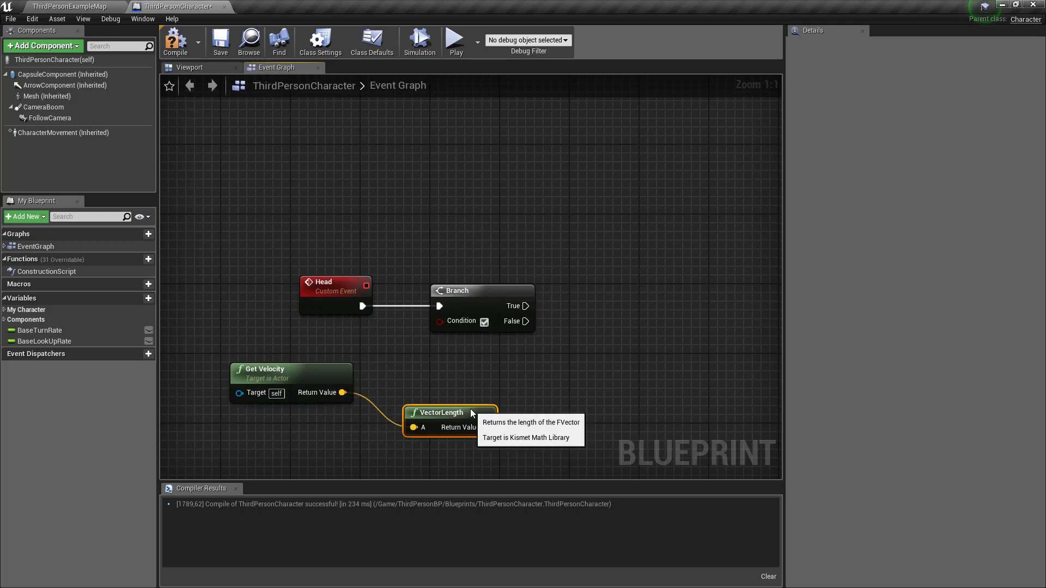
{"action": "left_click_drag", "start_coordinate": [485, 427], "coordinate": [556, 398]}
Step: Add a float greater-than check on VectorLength's result and wire it to the Branch Condition
{"action": "type", "text": ">"}
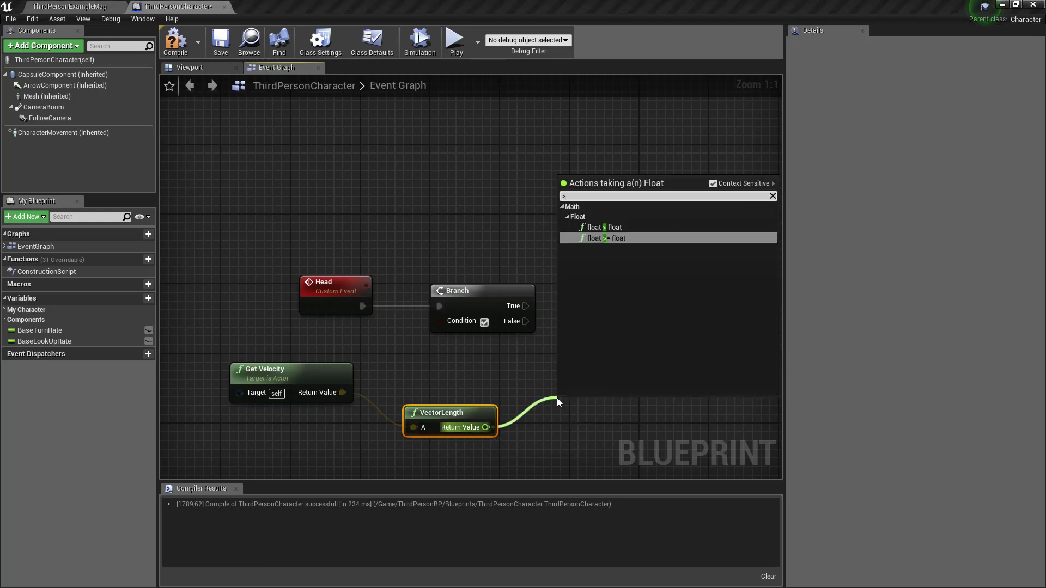
{"action": "key", "text": "Up"}
{"action": "key", "text": "Return"}
{"action": "mouse_move", "coordinate": [621, 413]}
{"action": "left_mouse_down"}
{"action": "mouse_move", "coordinate": [472, 350]}
{"action": "mouse_move", "coordinate": [439, 321]}
{"action": "left_mouse_up"}
{"action": "left_click_drag", "start_coordinate": [409, 260], "coordinate": [548, 374]}
{"action": "left_click", "coordinate": [698, 318]}
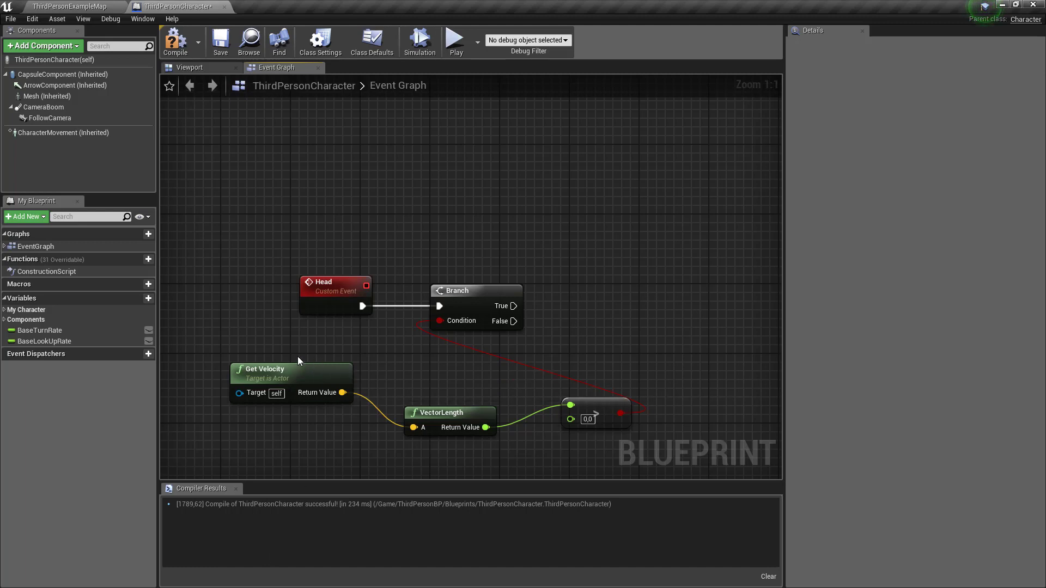
Step: Review the Branch and velocity nodes, then pan to empty space right of the Branch
{"action": "left_click_drag", "start_coordinate": [245, 340], "coordinate": [432, 418]}
{"action": "left_click", "coordinate": [651, 406]}
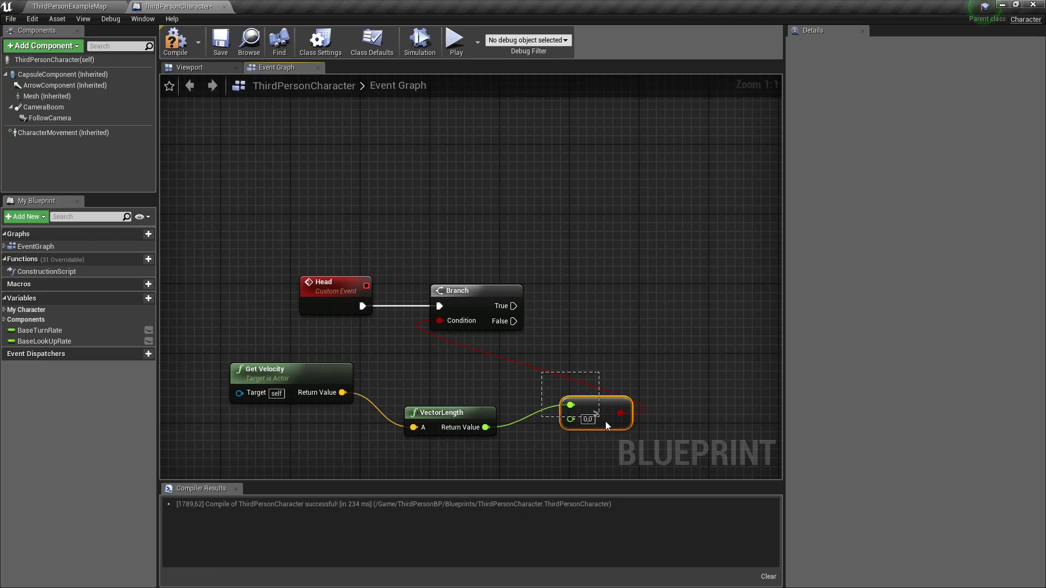
{"action": "left_click", "coordinate": [684, 383]}
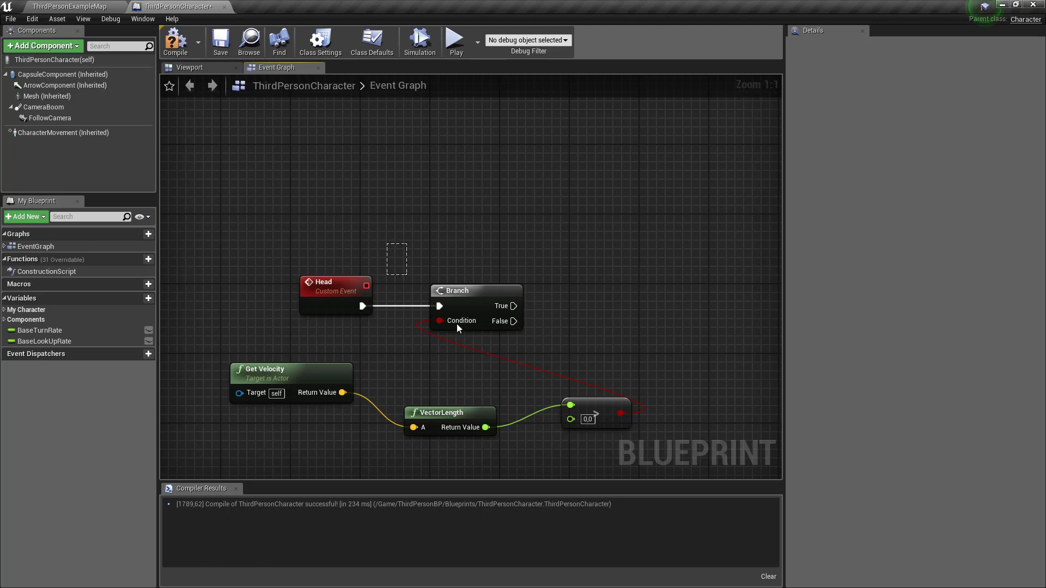
{"action": "left_click_drag", "start_coordinate": [457, 327], "coordinate": [620, 414]}
{"action": "left_click", "coordinate": [668, 339]}
{"action": "right_click_drag", "start_coordinate": [668, 339], "coordinate": [277, 298]}
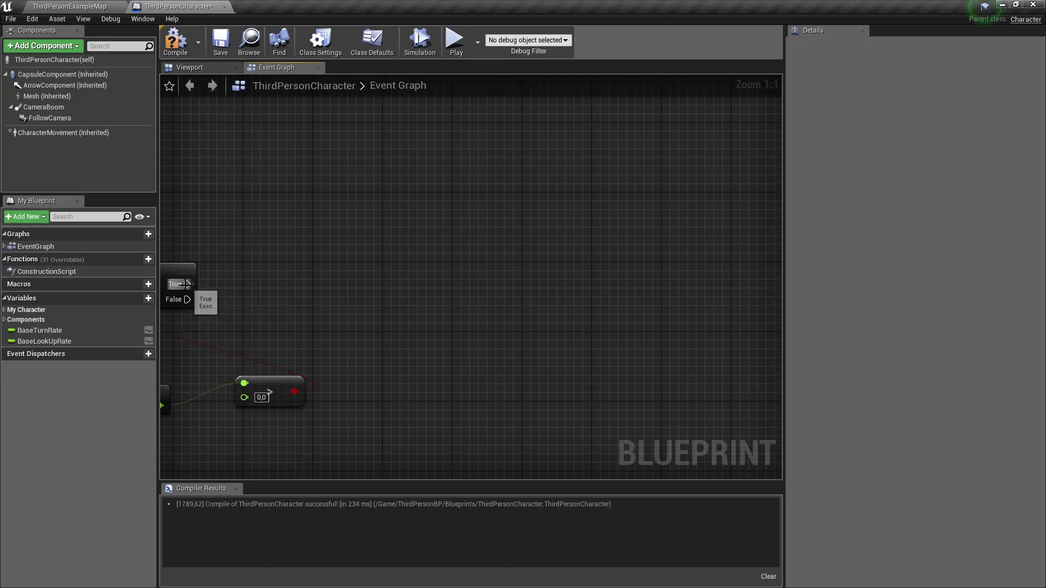
{"action": "left_click_drag", "start_coordinate": [187, 284], "coordinate": [380, 280]}
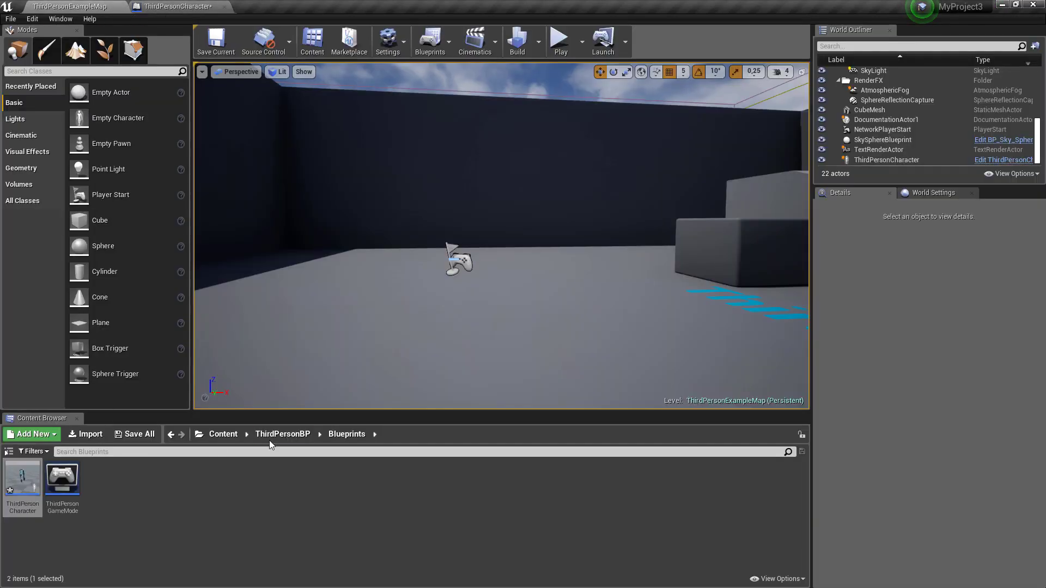
Step: Check the Run and Walk assets in Content > Blueprint, then return to the ThirdPersonCharacter graph
{"action": "left_click", "coordinate": [223, 434]}
{"action": "double_click", "coordinate": [63, 480]}
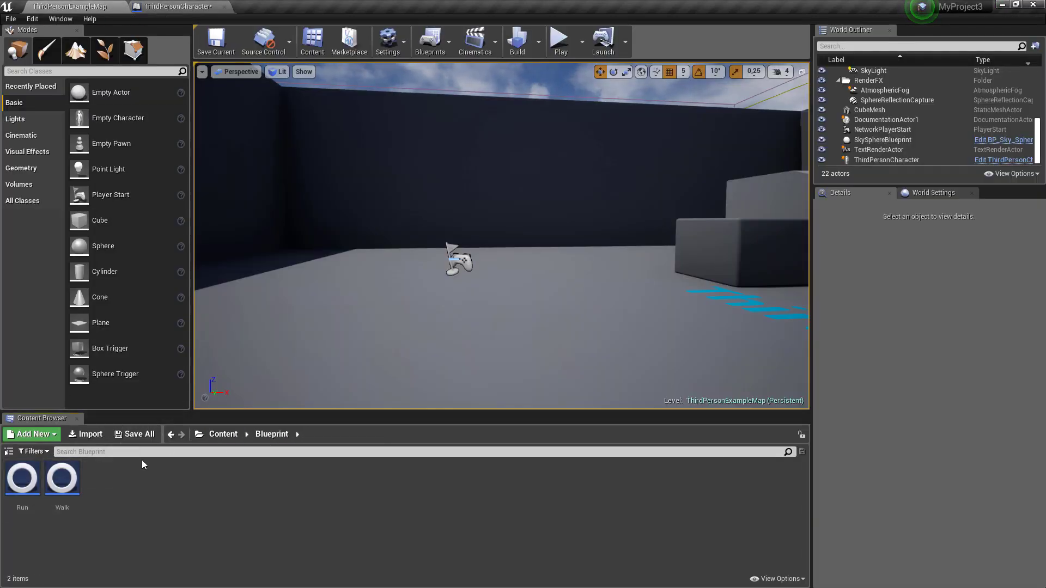
{"action": "left_click", "coordinate": [177, 6]}
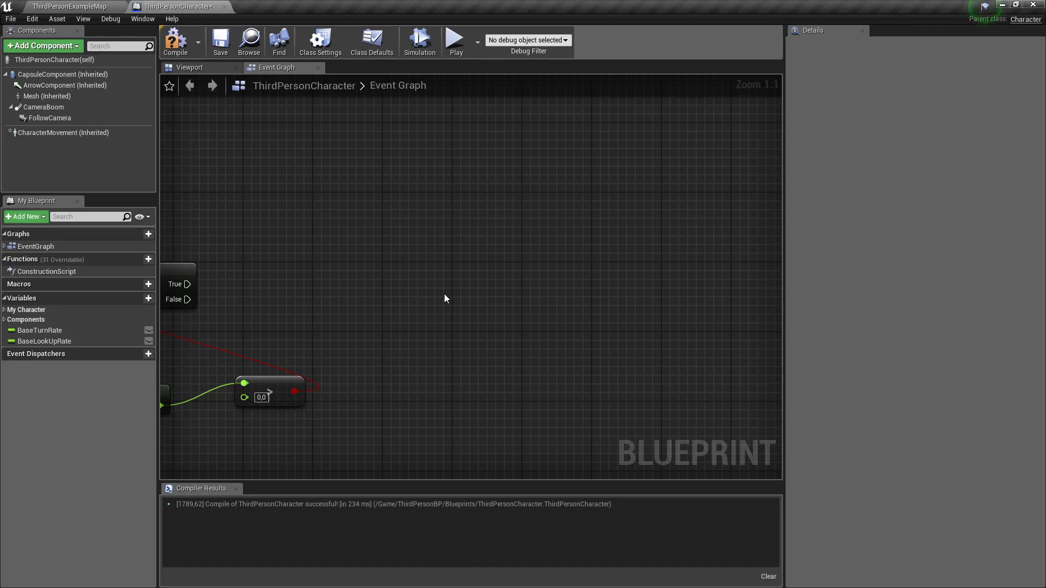
{"action": "right_click_drag", "start_coordinate": [444, 297], "coordinate": [504, 294]}
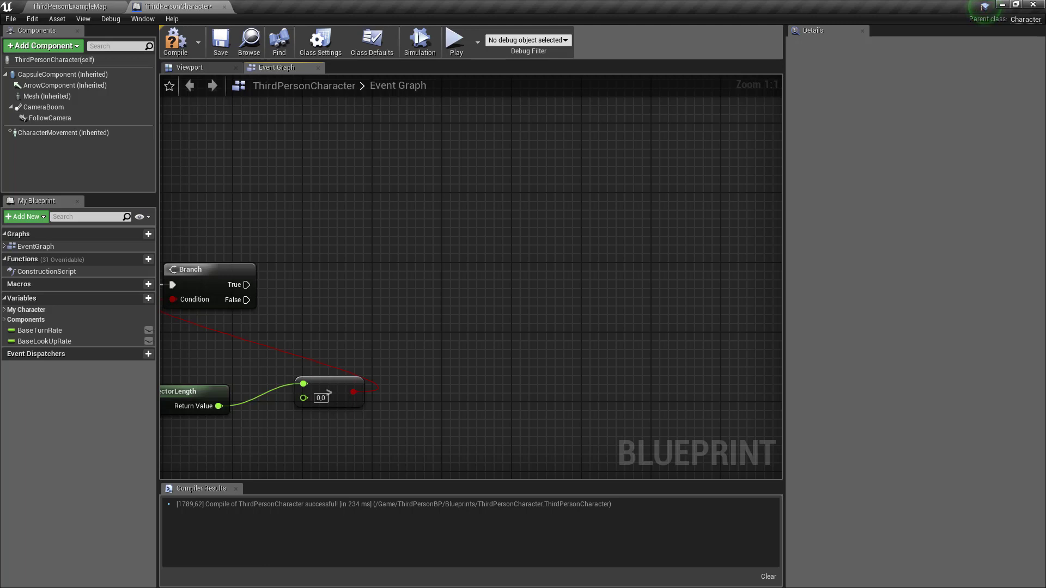
{"action": "right_click_drag", "start_coordinate": [493, 297], "coordinate": [541, 292]}
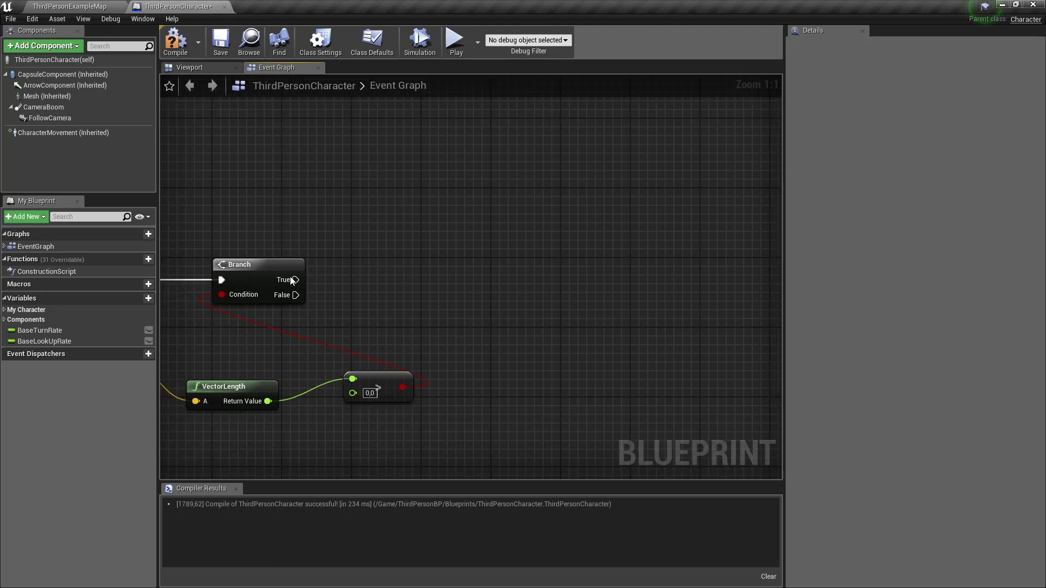
Step: Cancel a 'client' action search from Branch True and recentre the graph
{"action": "left_click_drag", "start_coordinate": [293, 280], "coordinate": [482, 237]}
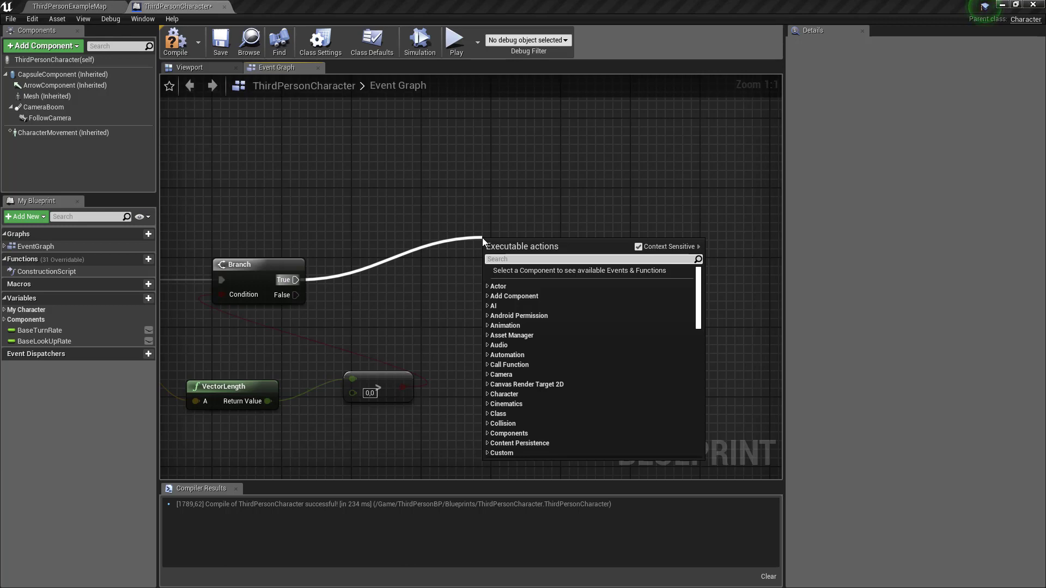
{"action": "type", "text": "client"}
{"action": "key", "text": "BackSpace"}
{"action": "key", "text": "BackSpace"}
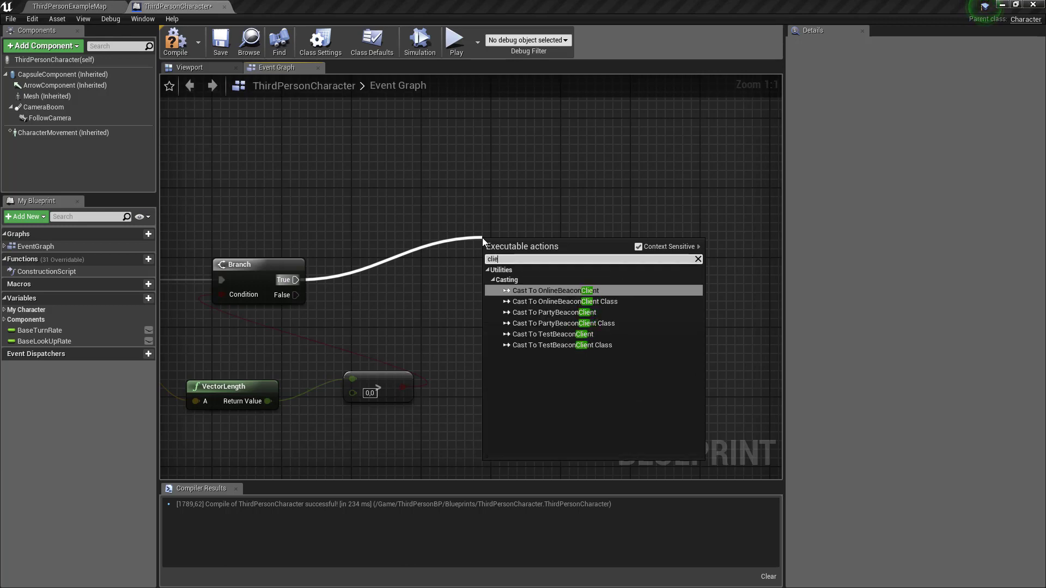
{"action": "key", "text": "BackSpace"}
{"action": "key", "text": "BackSpace"}
{"action": "key", "text": "BackSpace"}
{"action": "key", "text": "Escape"}
{"action": "right_click_drag", "start_coordinate": [481, 229], "coordinate": [504, 234]}
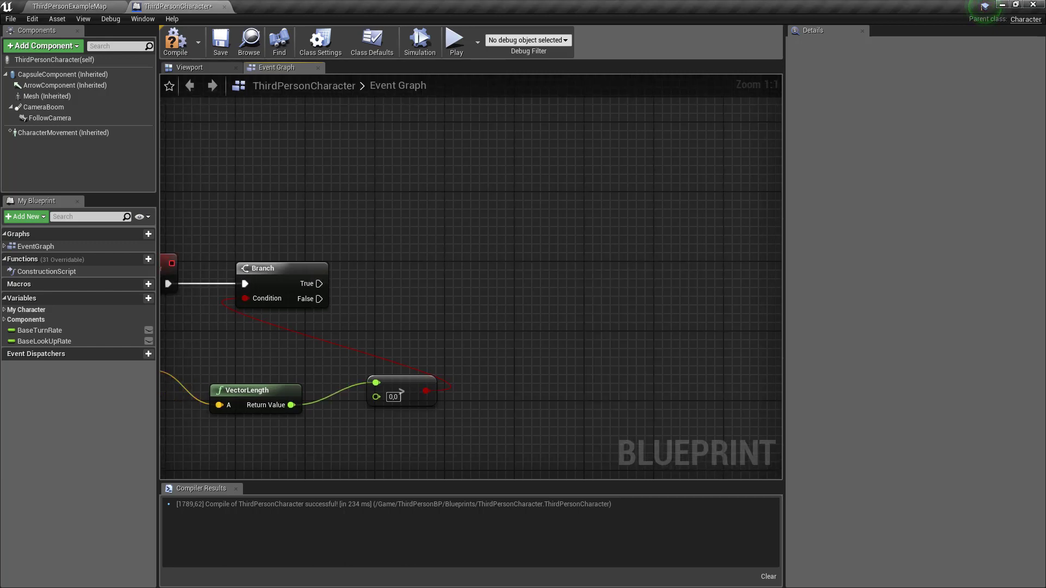
{"action": "right_click_drag", "start_coordinate": [520, 284], "coordinate": [534, 292]}
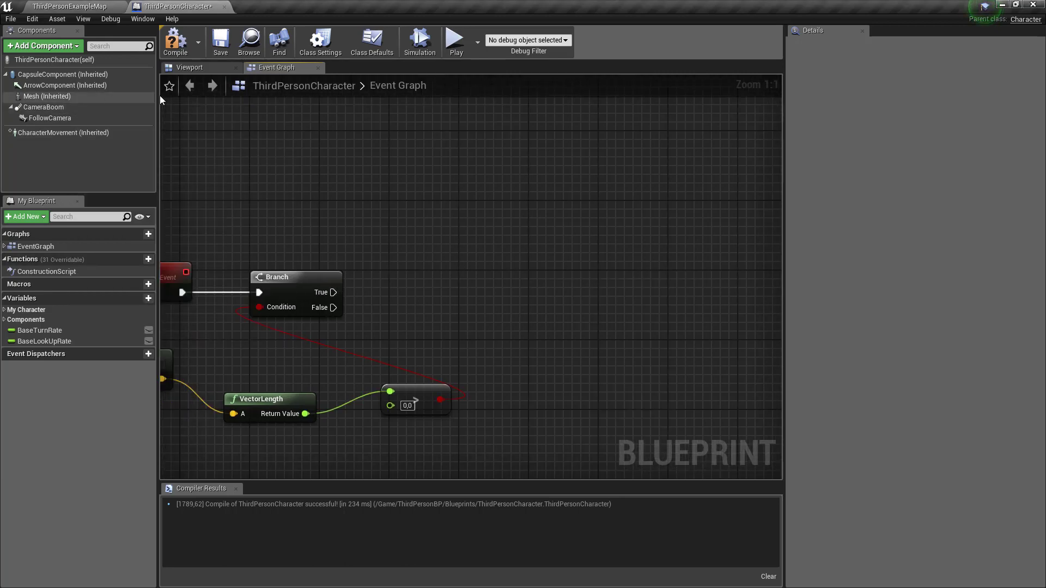
Step: Add a Get Player Controller node via a 'get player' search
{"action": "right_click", "coordinate": [358, 330]}
{"action": "type", "text": "get player"}
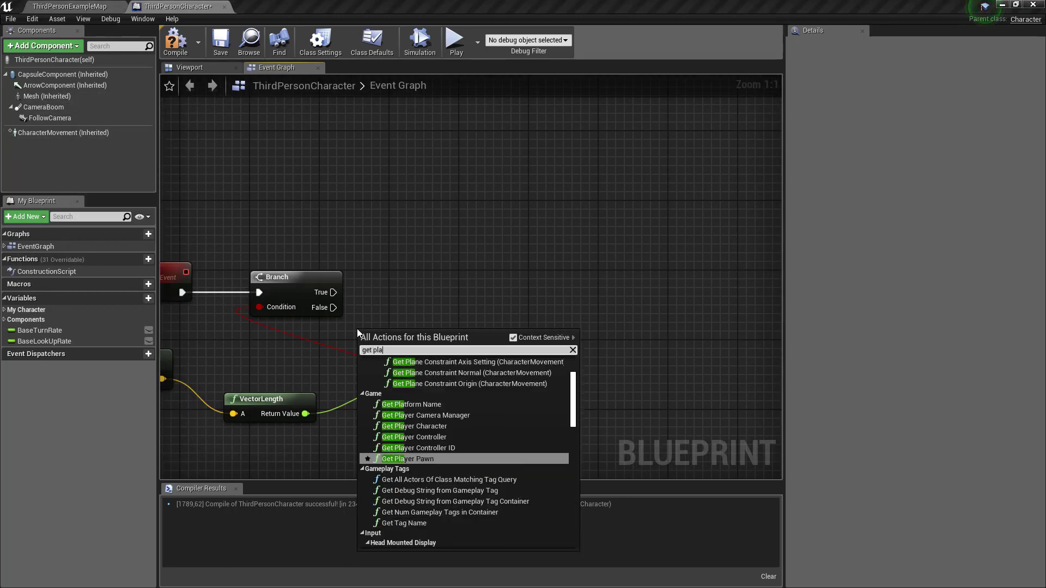
{"action": "key", "text": "Up"}
{"action": "key", "text": "Up"}
{"action": "key", "text": "Up"}
{"action": "key", "text": "Down"}
{"action": "key", "text": "Return"}
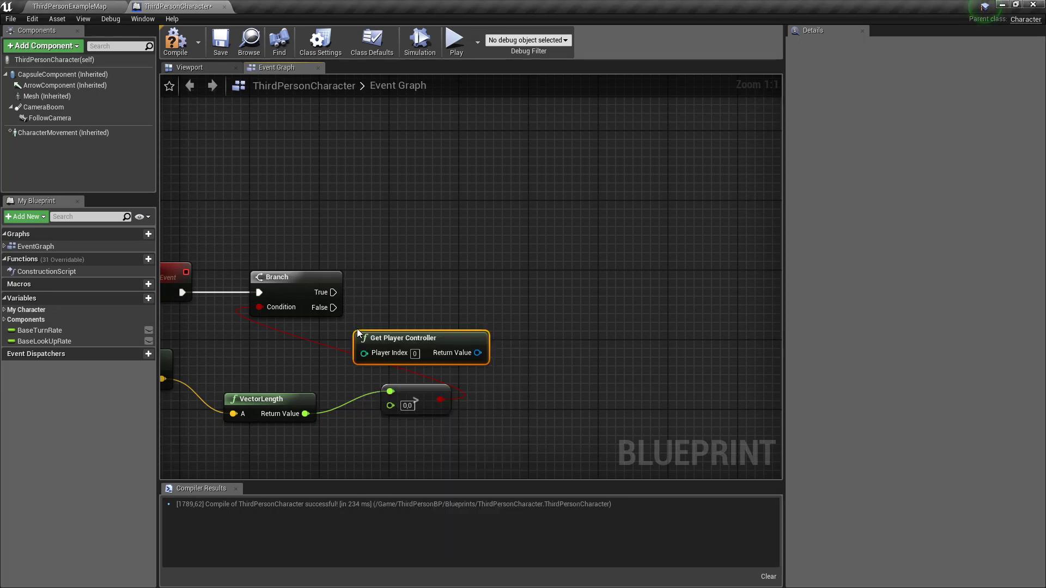
{"action": "left_click_drag", "start_coordinate": [362, 338], "coordinate": [284, 338]}
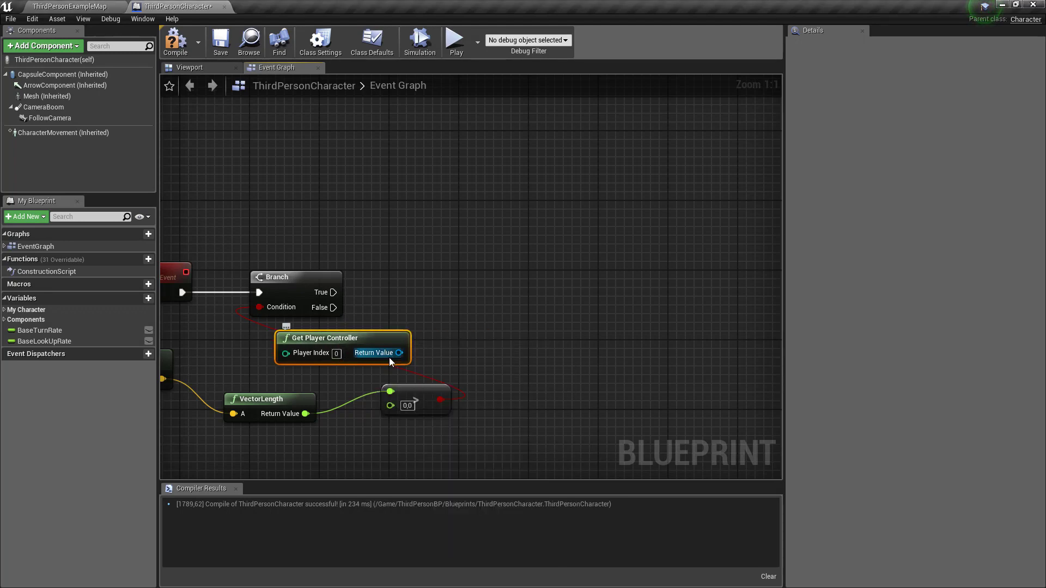
Step: Add a Client Play Camera Shake node targeted by the player controller's Return Value
{"action": "left_click_drag", "start_coordinate": [399, 353], "coordinate": [549, 268]}
{"action": "type", "text": "client"}
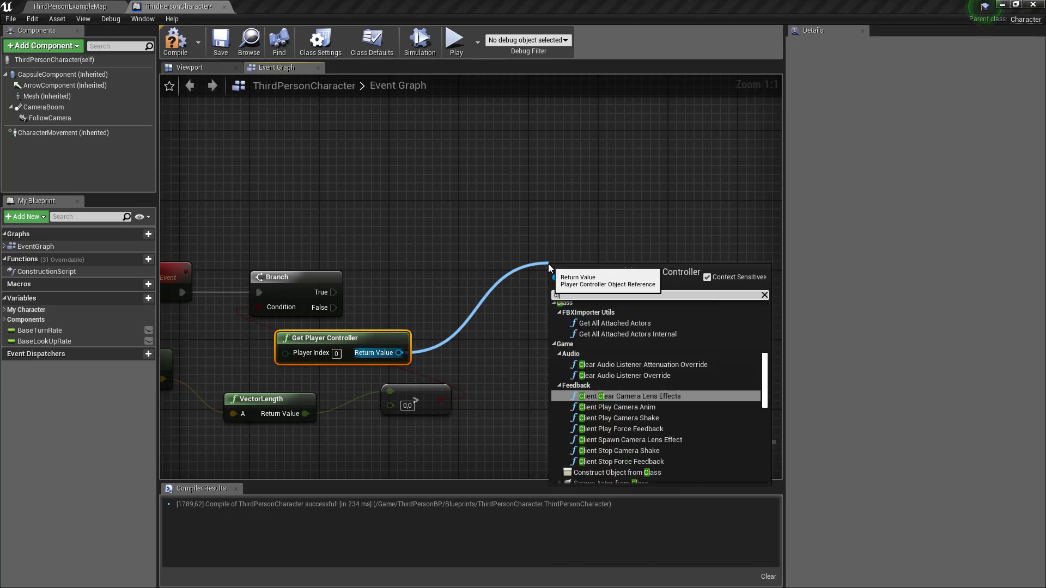
{"action": "key", "text": "Up"}
{"action": "key", "text": "Up"}
{"action": "key", "text": "Up"}
{"action": "key", "text": "Up"}
{"action": "key", "text": "Up"}
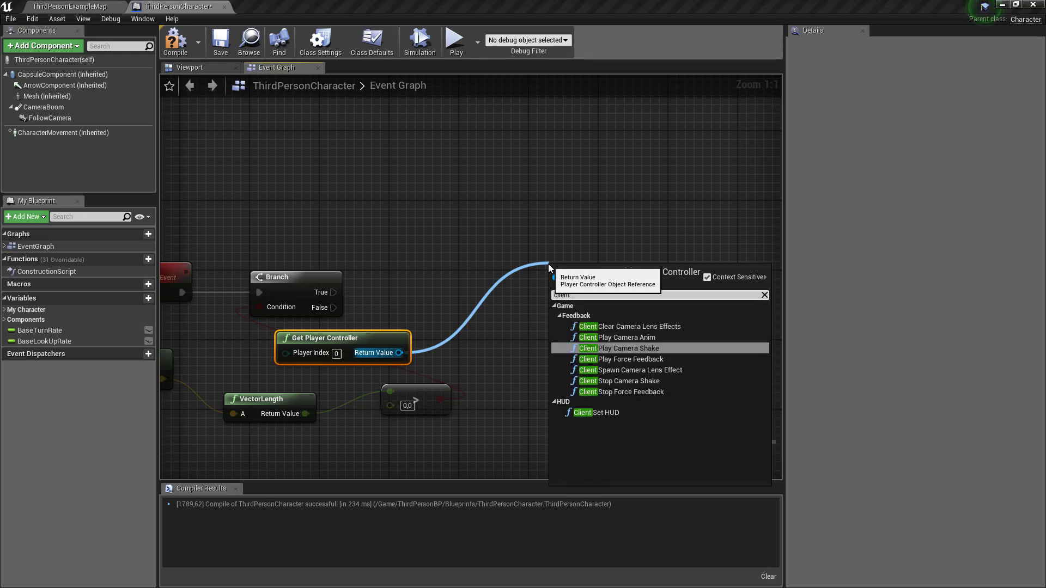
{"action": "key", "text": "Return"}
{"action": "left_click_drag", "start_coordinate": [549, 268], "coordinate": [549, 129]}
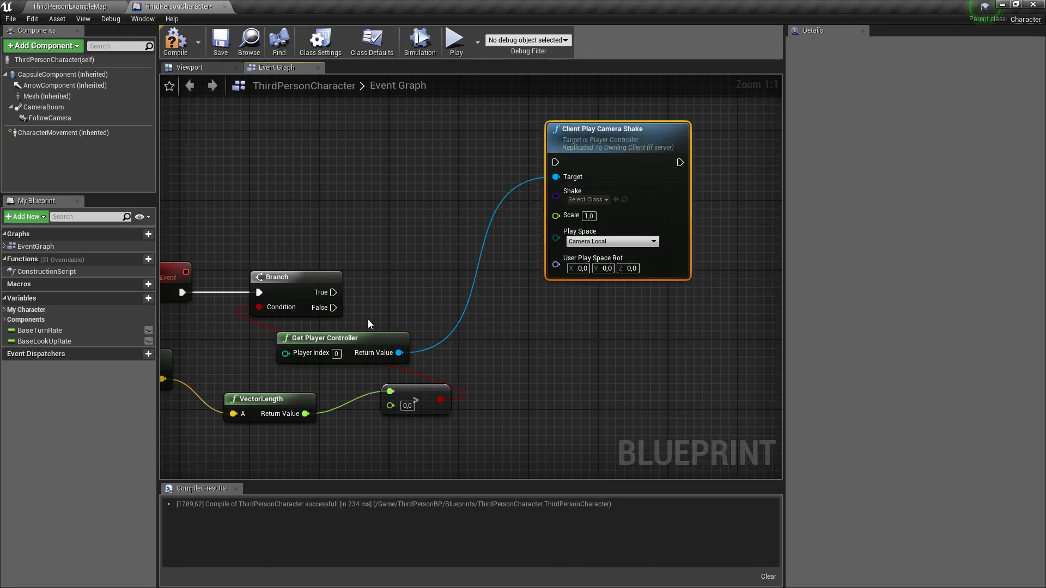
{"action": "right_click_drag", "start_coordinate": [521, 258], "coordinate": [473, 280]}
Step: Remove a trial Branch-to-shake link and lay Get Player Controller and the shake node out rightward
{"action": "left_click_drag", "start_coordinate": [507, 184], "coordinate": [284, 314]}
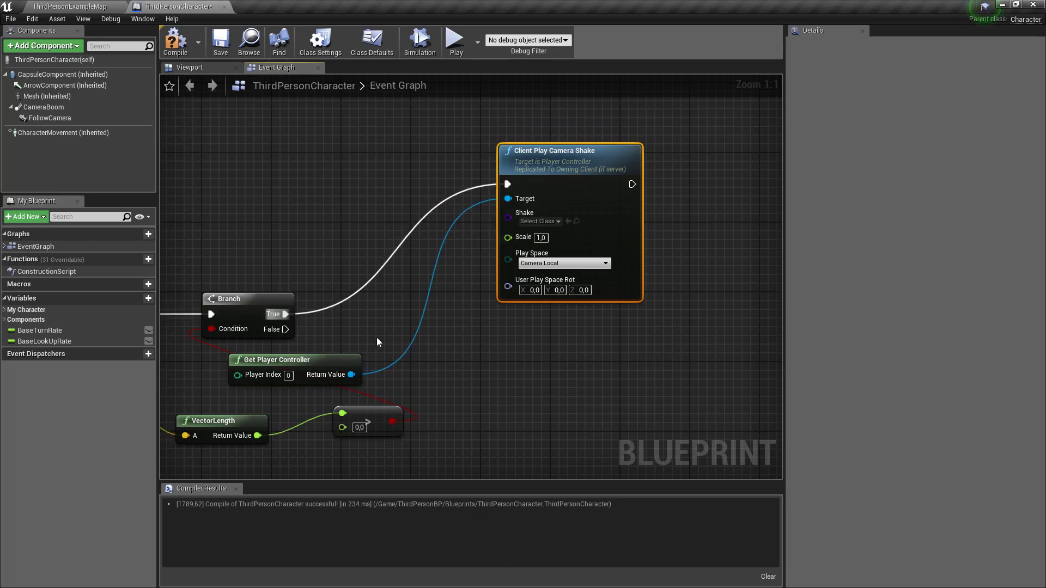
{"action": "right_click_drag", "start_coordinate": [432, 213], "coordinate": [515, 186]}
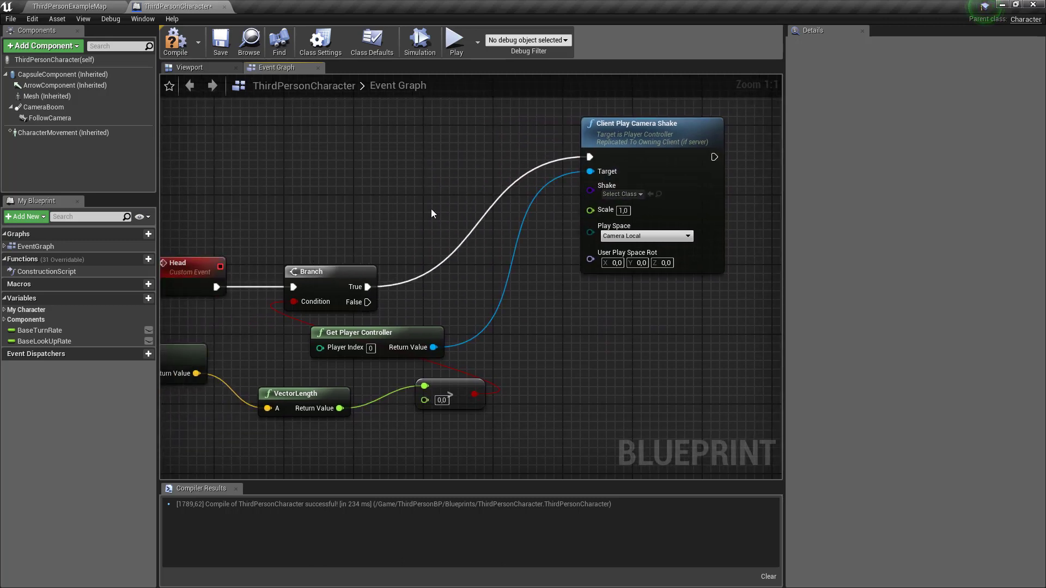
{"action": "left_click", "coordinate": [355, 287], "text": "alt"}
{"action": "right_click_drag", "start_coordinate": [355, 287], "coordinate": [260, 302]}
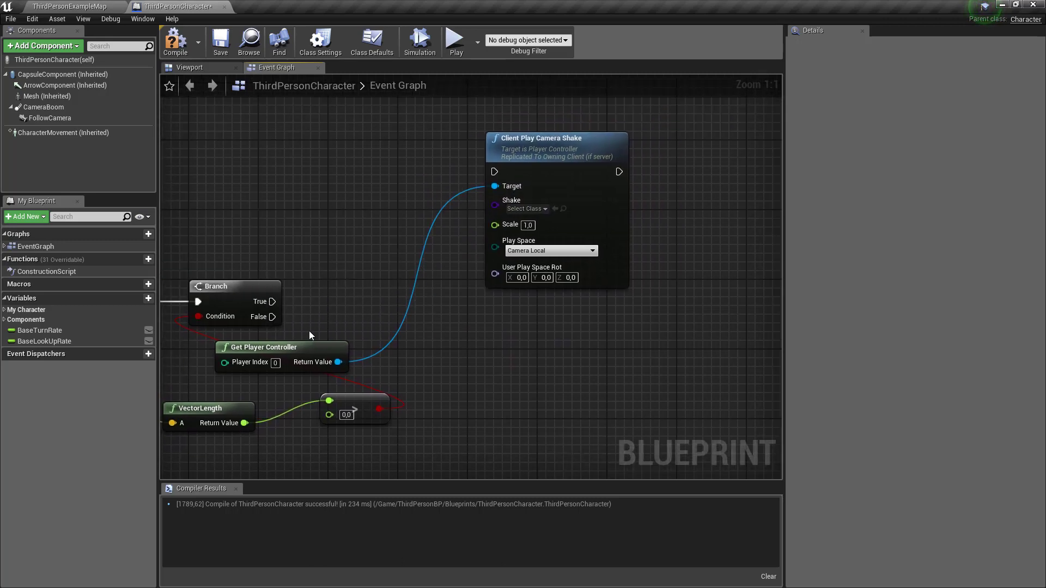
{"action": "left_click", "coordinate": [300, 347]}
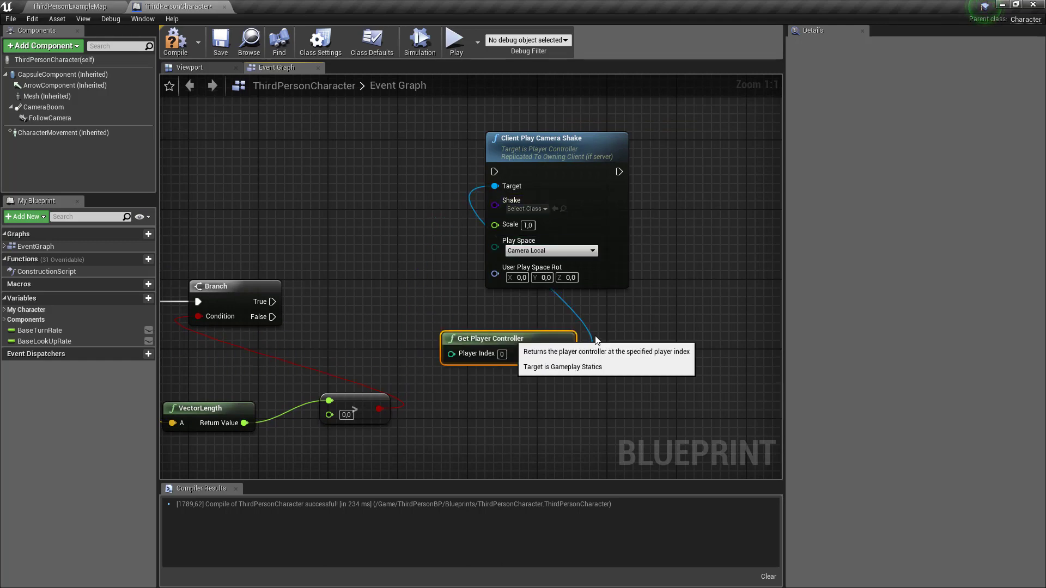
{"action": "left_click_drag", "start_coordinate": [262, 346], "coordinate": [549, 347]}
{"action": "left_click", "coordinate": [575, 213]}
{"action": "left_click_drag", "start_coordinate": [574, 213], "coordinate": [762, 207]}
Step: Add a second Branch node off the first Branch's True output
{"action": "scroll", "coordinate": [542, 248], "scroll_direction": "down", "scroll_amount": 2}
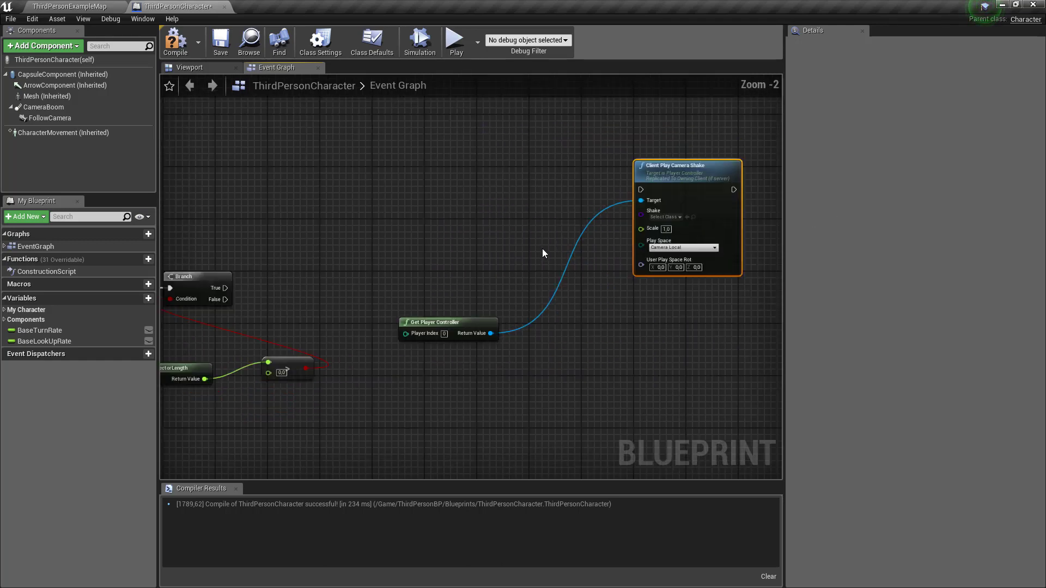
{"action": "left_click_drag", "start_coordinate": [595, 327], "coordinate": [668, 354]}
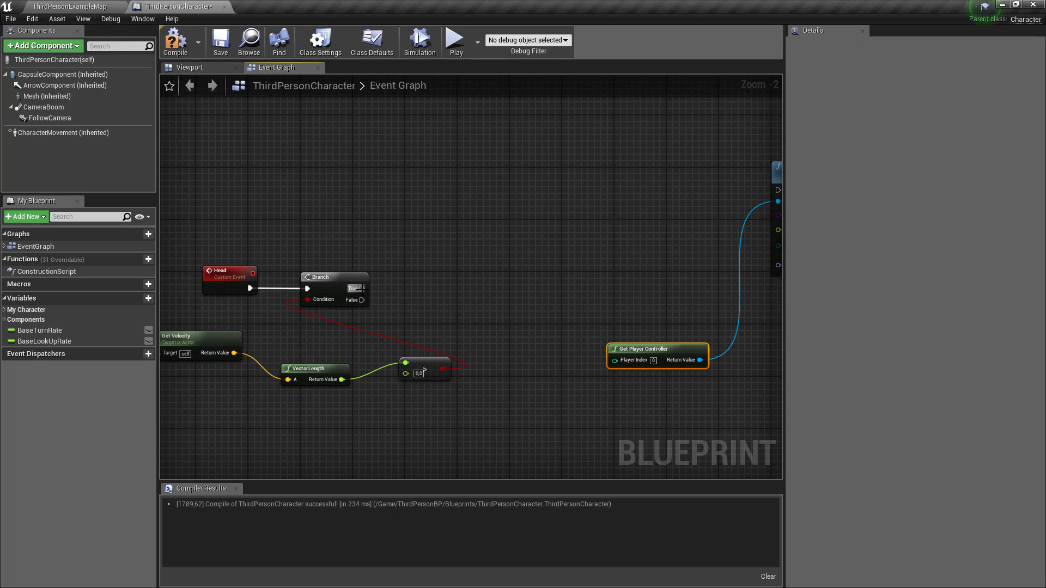
{"action": "left_click_drag", "start_coordinate": [213, 233], "coordinate": [458, 389]}
{"action": "left_click", "coordinate": [415, 279]}
{"action": "mouse_move", "coordinate": [362, 289]}
{"action": "left_mouse_down"}
{"action": "mouse_move", "coordinate": [476, 233]}
{"action": "mouse_move", "coordinate": [584, 224]}
{"action": "left_mouse_up"}
{"action": "type", "text": "branch"}
{"action": "left_click", "coordinate": [514, 286]}
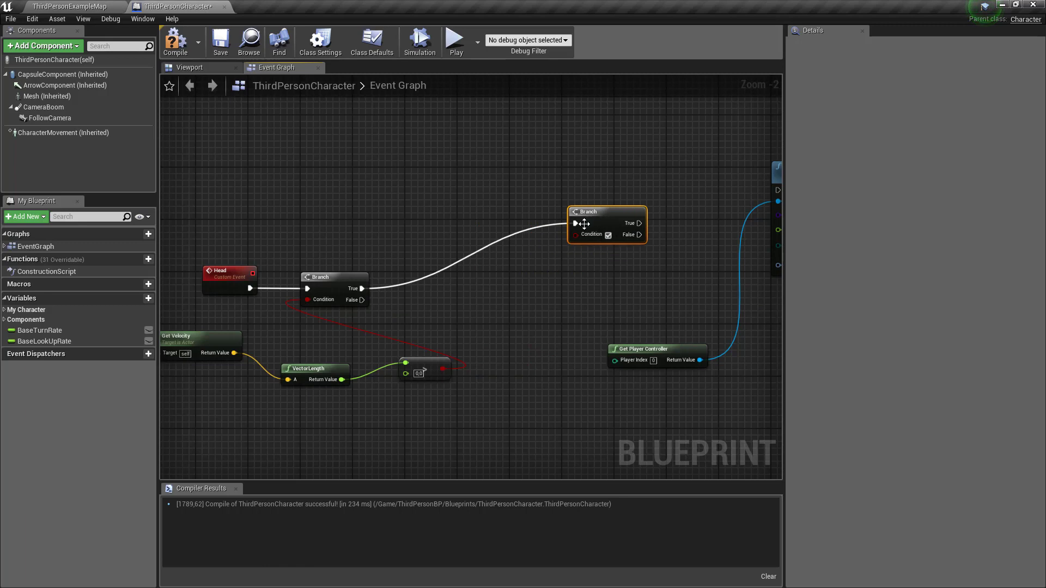
{"action": "left_click", "coordinate": [549, 288]}
{"action": "right_click_drag", "start_coordinate": [543, 292], "coordinate": [564, 294]}
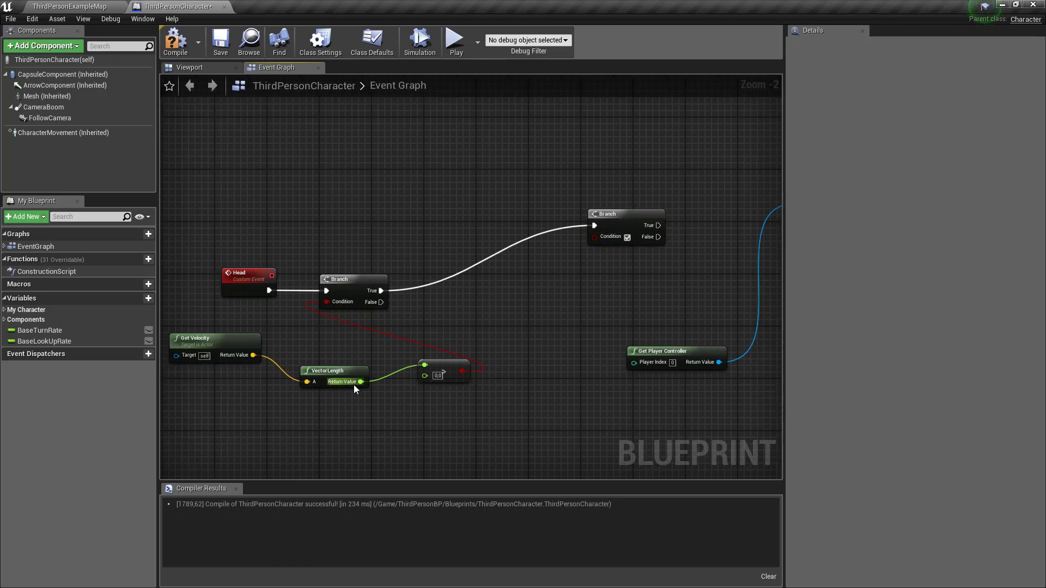
Step: Wire a speed less-than-350 comparison into the second Branch's Condition
{"action": "left_click_drag", "start_coordinate": [355, 383], "coordinate": [513, 410]}
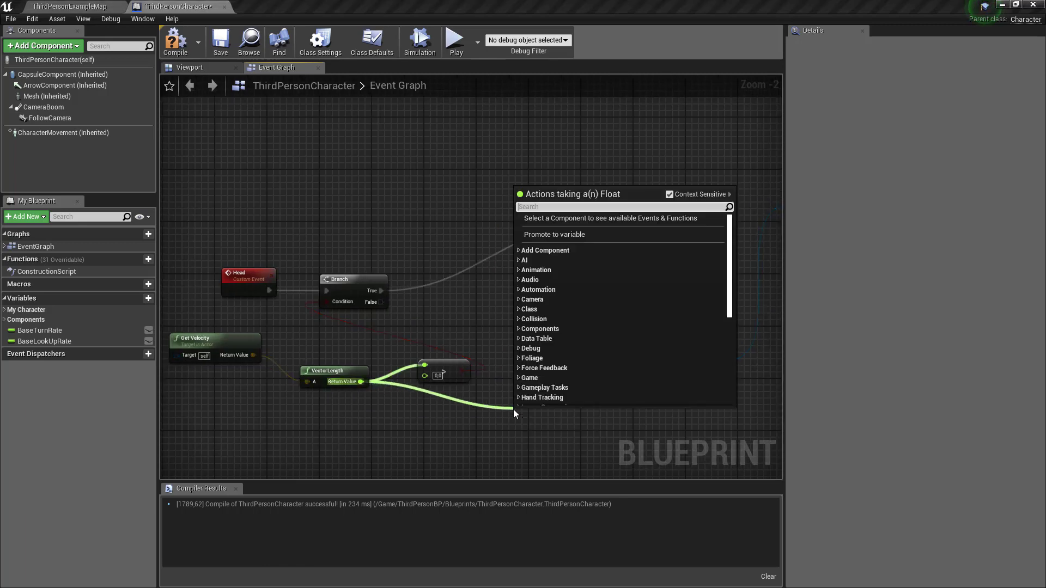
{"action": "type", "text": "<"}
{"action": "key", "text": "BackSpace"}
{"action": "type", "text": "<"}
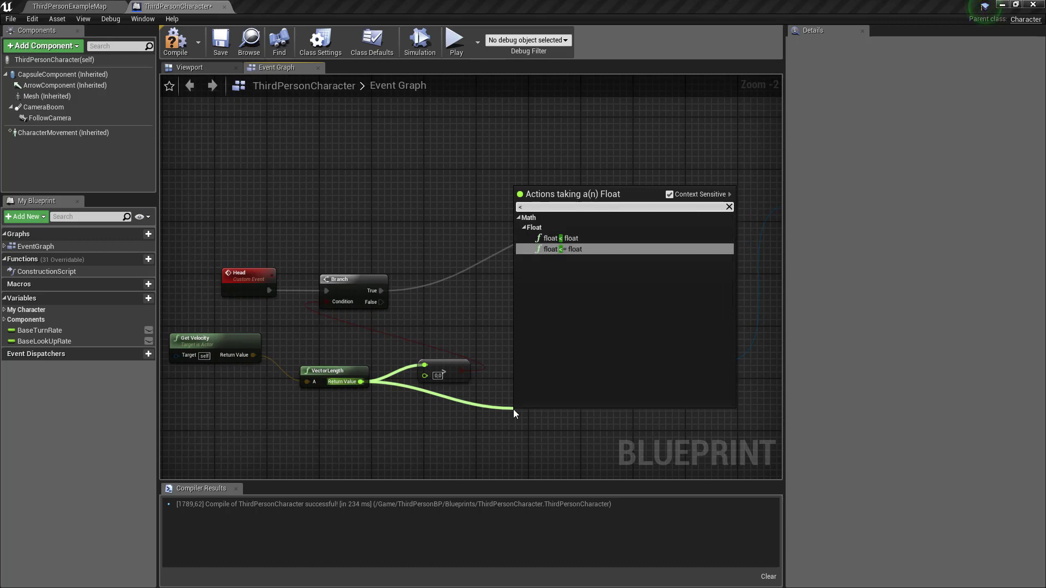
{"action": "key", "text": "Up"}
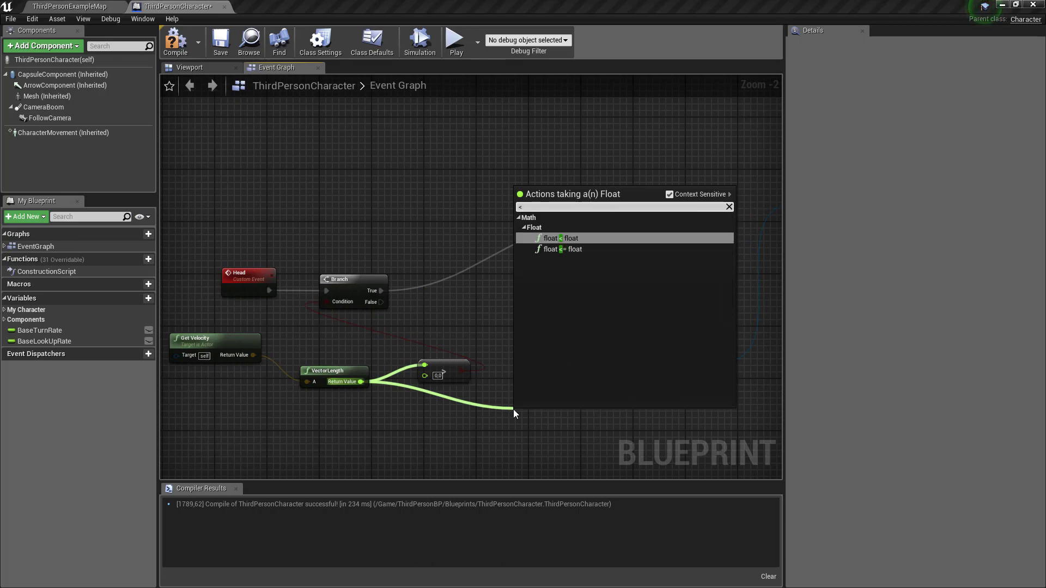
{"action": "key", "text": "Return"}
{"action": "left_click", "coordinate": [536, 427]}
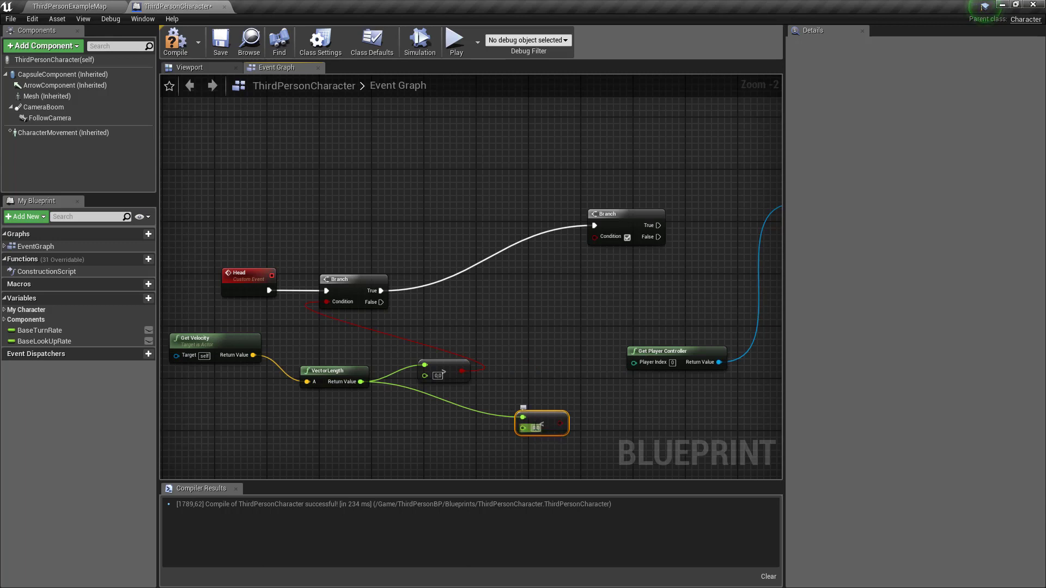
{"action": "type", "text": "350"}
{"action": "key", "text": "Return"}
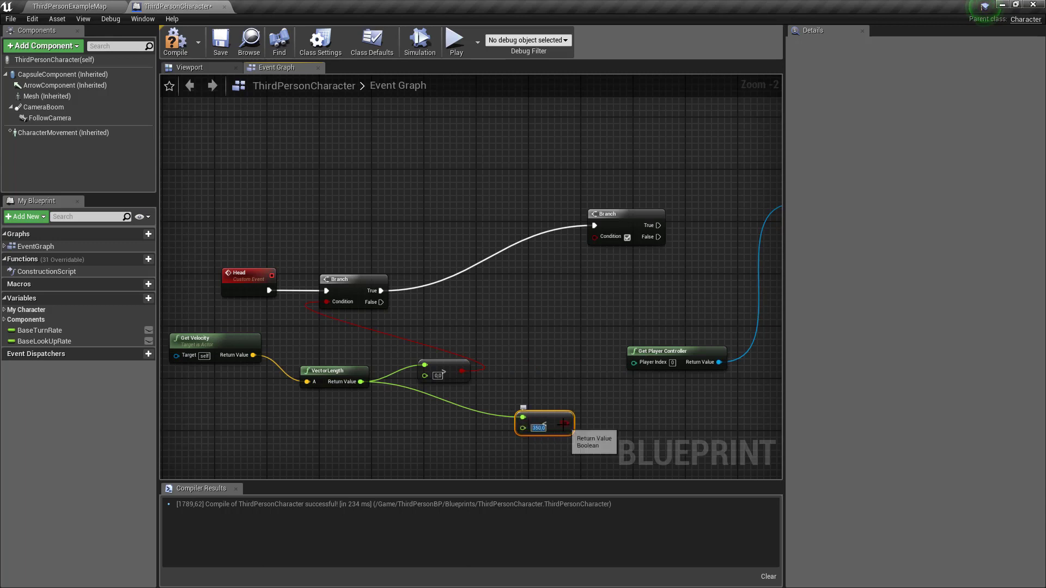
{"action": "left_click_drag", "start_coordinate": [565, 423], "coordinate": [594, 236]}
{"action": "right_click_drag", "start_coordinate": [523, 360], "coordinate": [344, 353]}
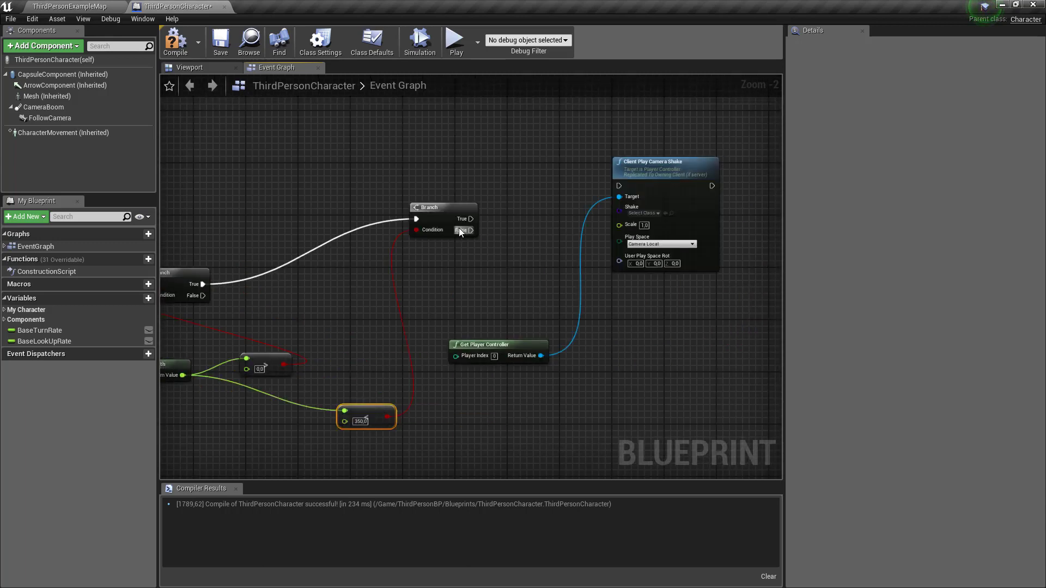
{"action": "mouse_move", "coordinate": [470, 219]}
{"action": "left_mouse_down"}
{"action": "mouse_move", "coordinate": [621, 188]}
{"action": "mouse_move", "coordinate": [471, 219]}
{"action": "left_mouse_up"}
Step: Paste a copy of the camera shake node targeting the player controller, and wire Branch True
{"action": "left_click_drag", "start_coordinate": [466, 230], "coordinate": [688, 393]}
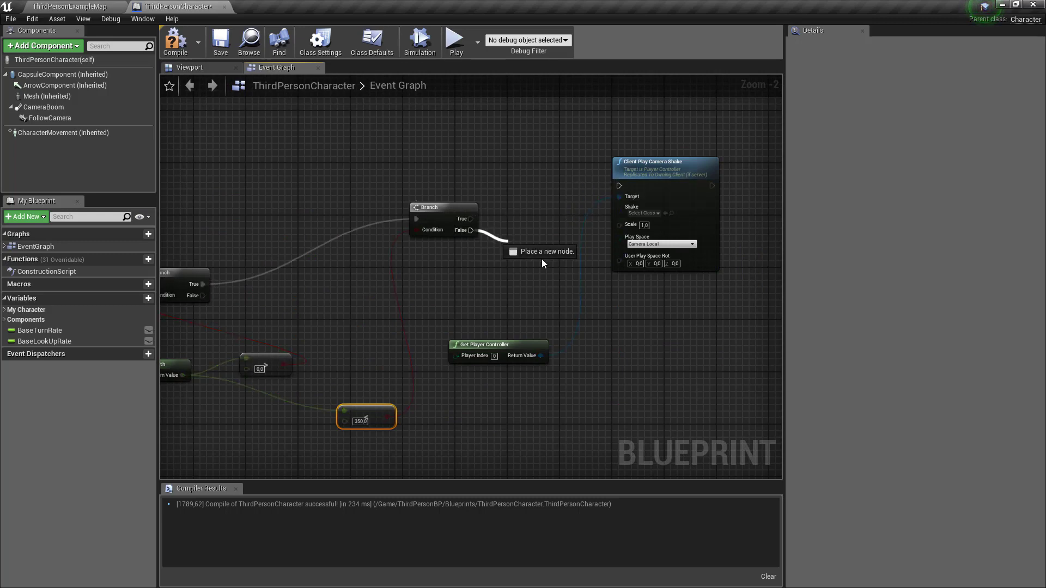
{"action": "left_click", "coordinate": [596, 293]}
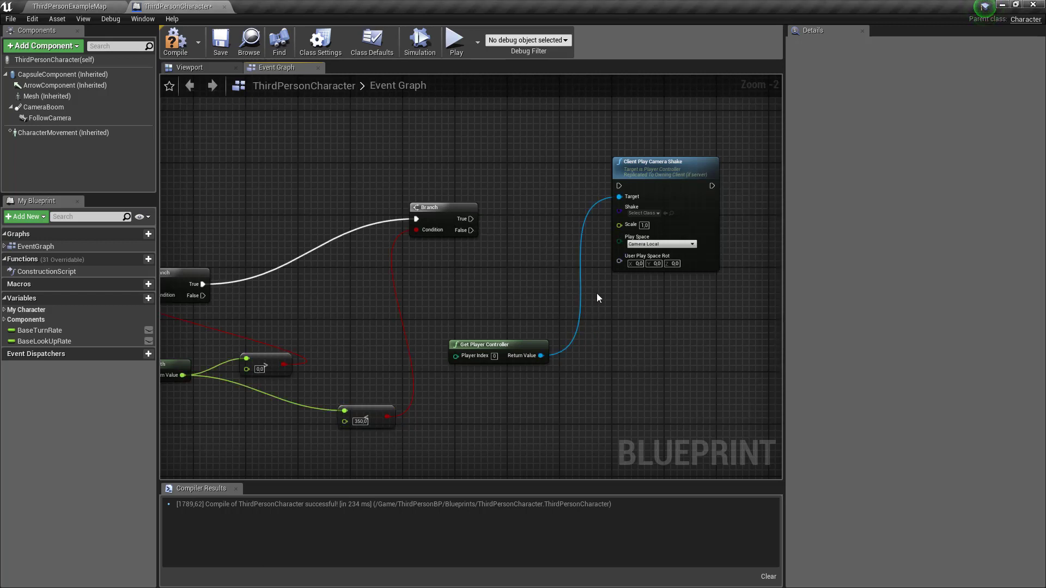
{"action": "left_click", "coordinate": [671, 166]}
{"action": "key", "text": "ctrl+c"}
{"action": "left_click", "coordinate": [653, 332]}
{"action": "key", "text": "ctrl+v"}
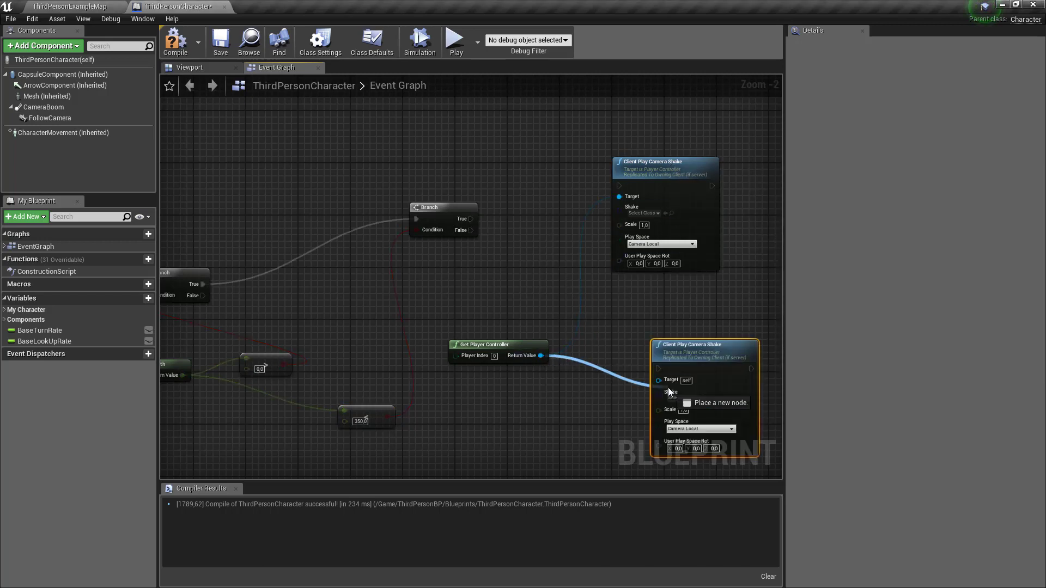
{"action": "mouse_move", "coordinate": [539, 355]}
{"action": "left_mouse_down"}
{"action": "mouse_move", "coordinate": [658, 380]}
{"action": "mouse_move", "coordinate": [628, 371]}
{"action": "left_mouse_up"}
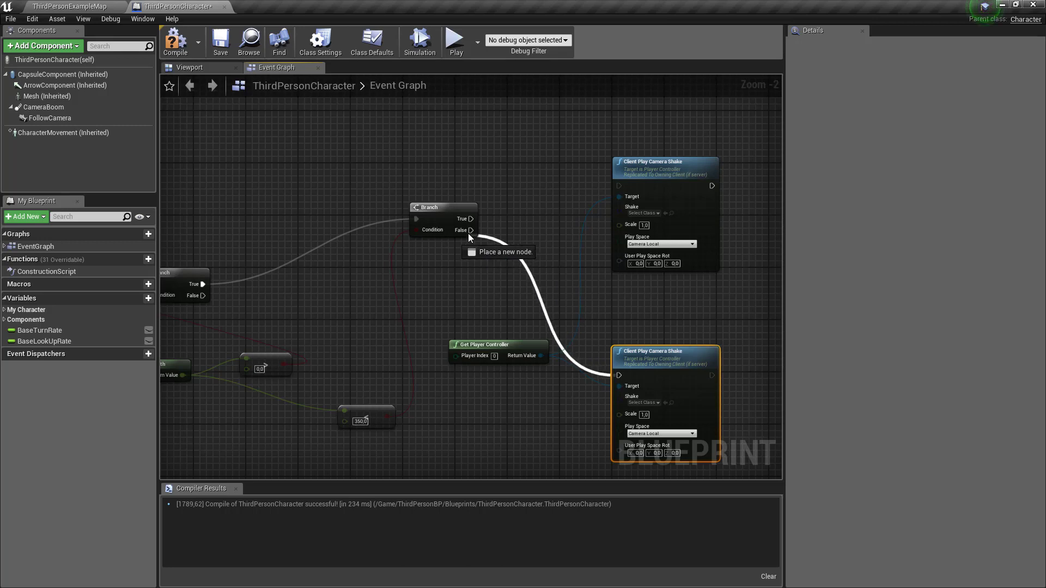
{"action": "left_click_drag", "start_coordinate": [471, 219], "coordinate": [622, 188]}
{"action": "right_click_drag", "start_coordinate": [457, 179], "coordinate": [397, 179]}
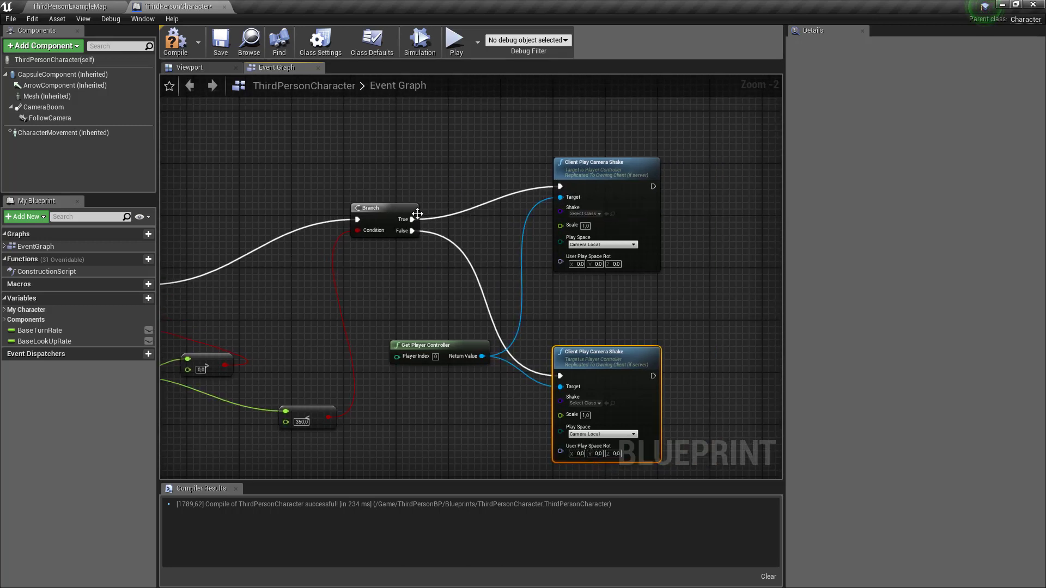
Step: Set the upper camera shake to Walk and the lower to Run, then compile
{"action": "left_click", "coordinate": [379, 208]}
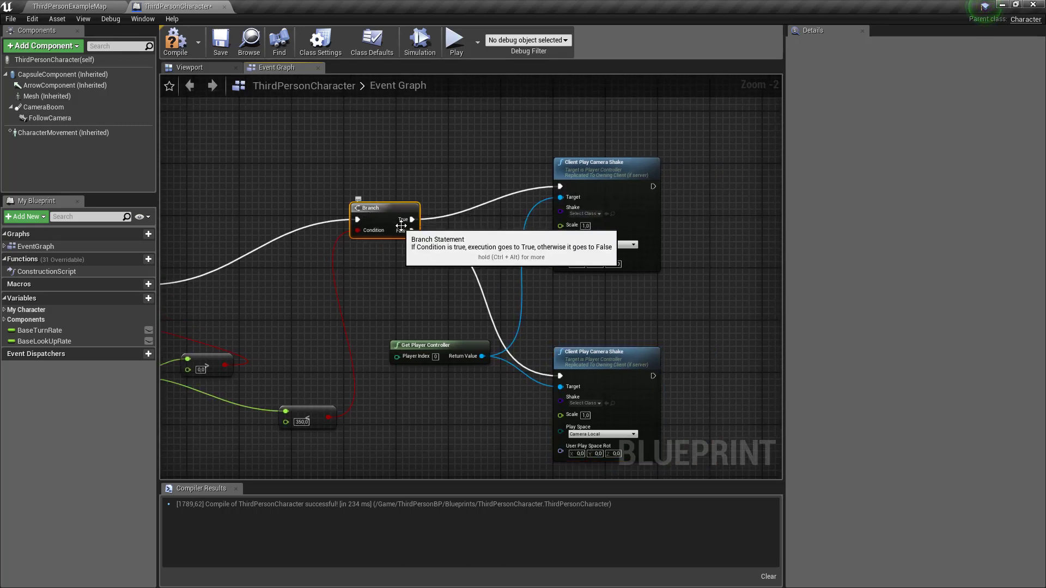
{"action": "left_click", "coordinate": [587, 214]}
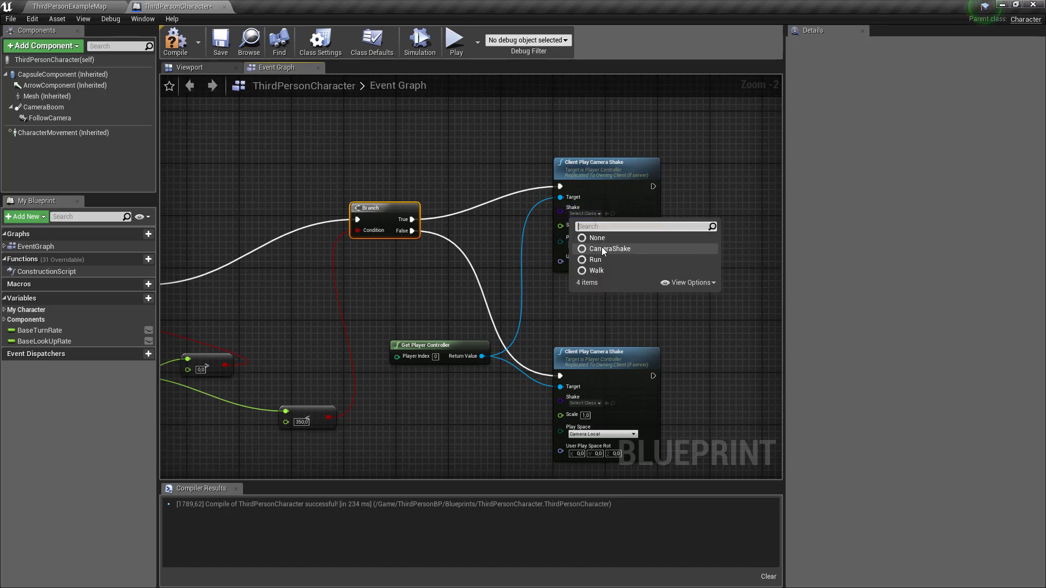
{"action": "left_click", "coordinate": [602, 271]}
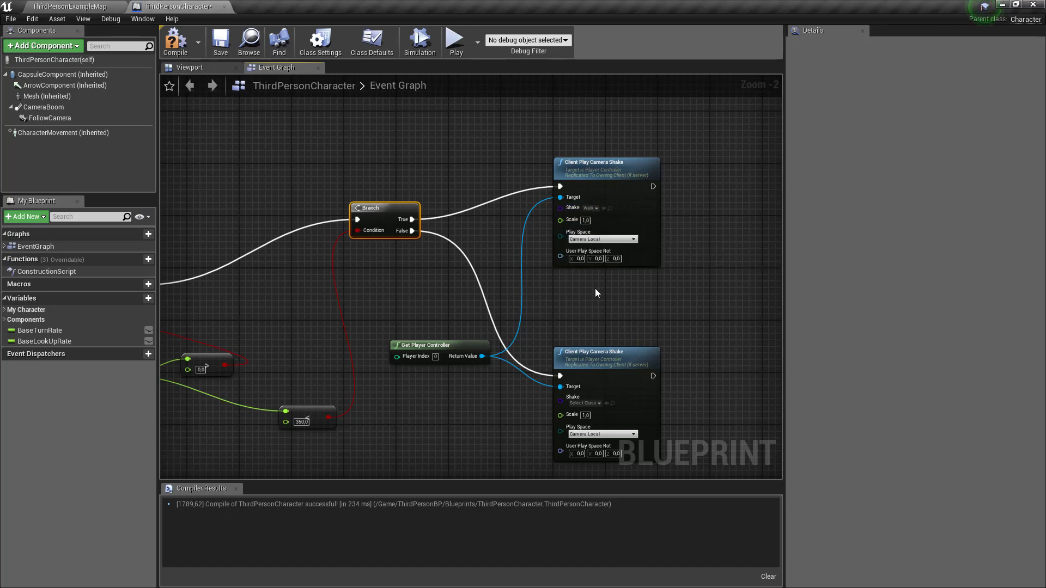
{"action": "left_click", "coordinate": [586, 404]}
{"action": "left_click", "coordinate": [599, 449]}
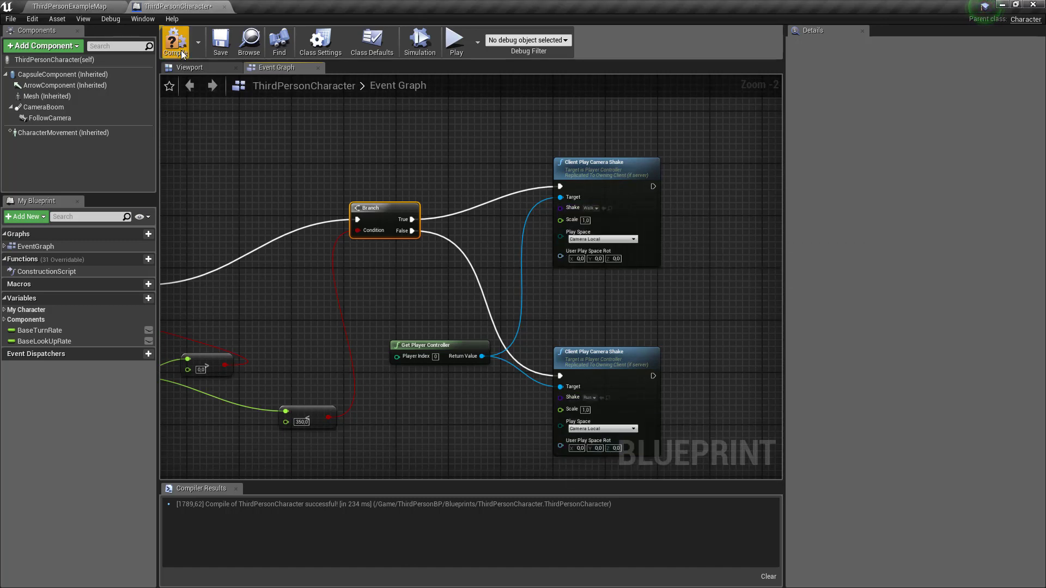
{"action": "left_click", "coordinate": [80, 5]}
Step: Save the map and start a Play-in-Editor session, recapturing the mouse in the game
{"action": "left_click", "coordinate": [215, 41]}
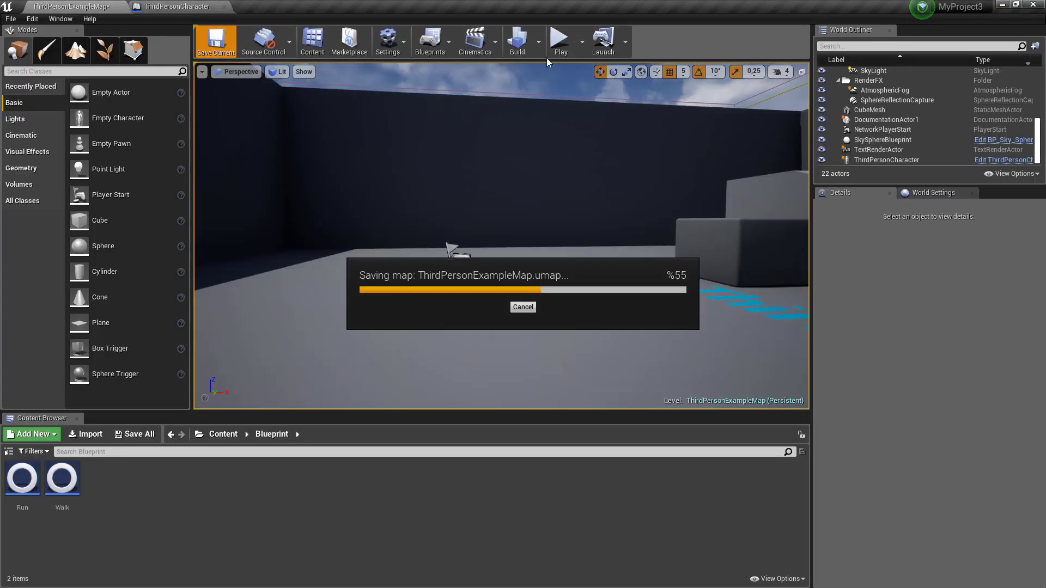
{"action": "left_click", "coordinate": [560, 41]}
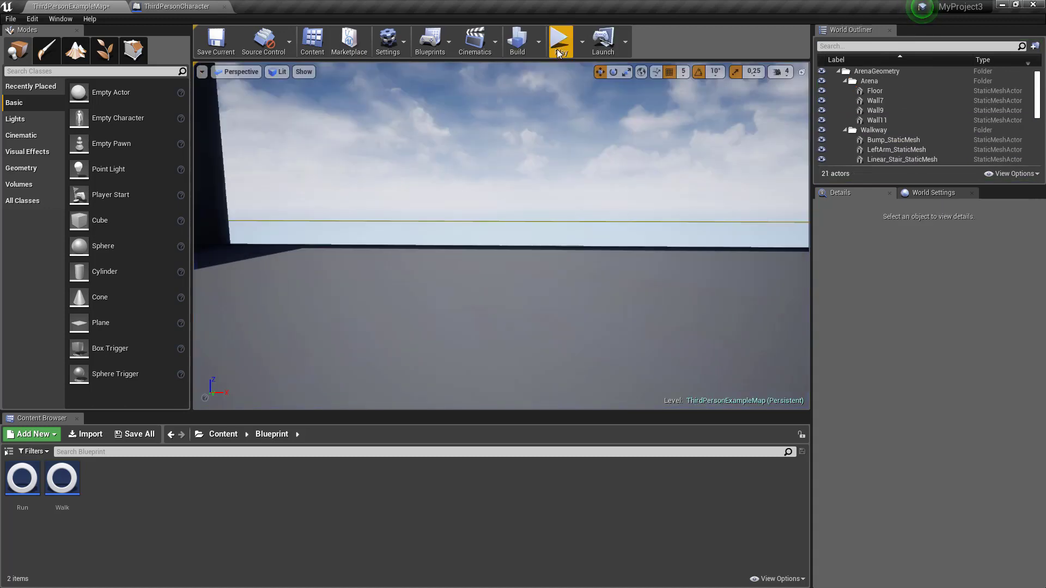
{"action": "key", "text": "shift+F1"}
{"action": "left_click", "coordinate": [547, 235]}
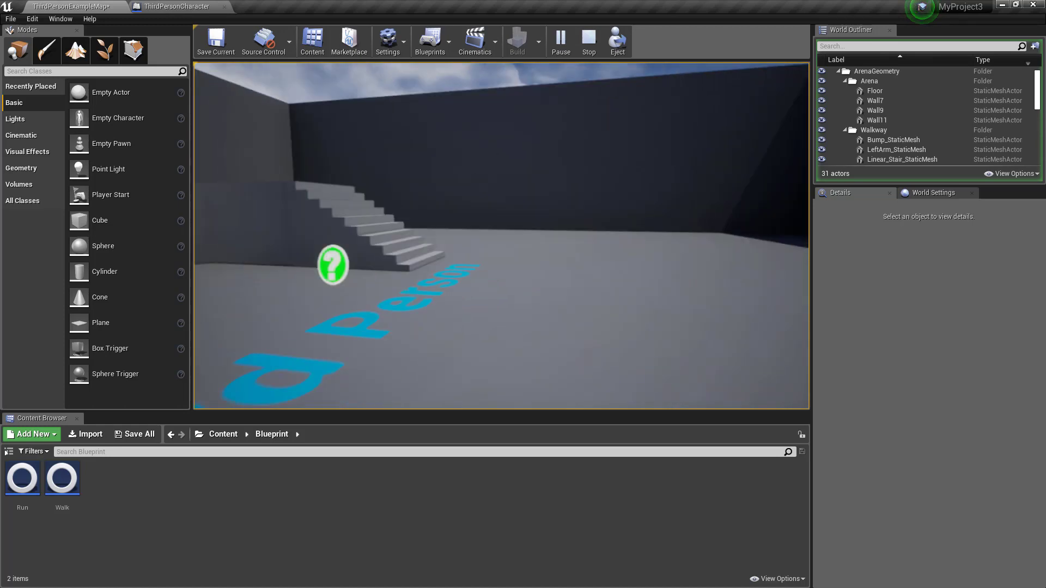
Step: Walk and run around the arena to feel the camera shakes, then stop play and return to the blueprint
{"action": "key", "text": "w"}
{"action": "key", "text": "w"}
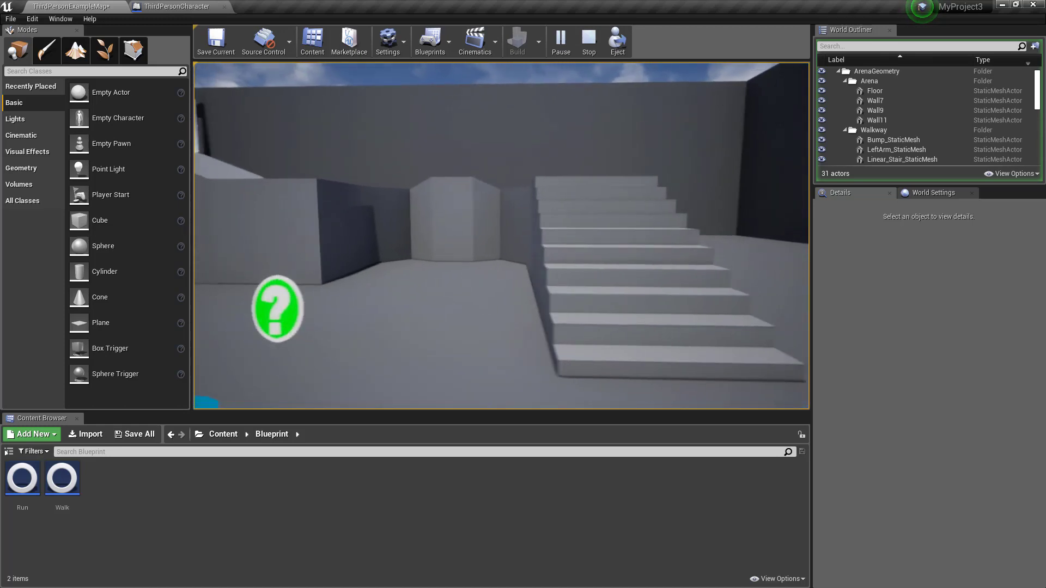
{"action": "key", "text": "w"}
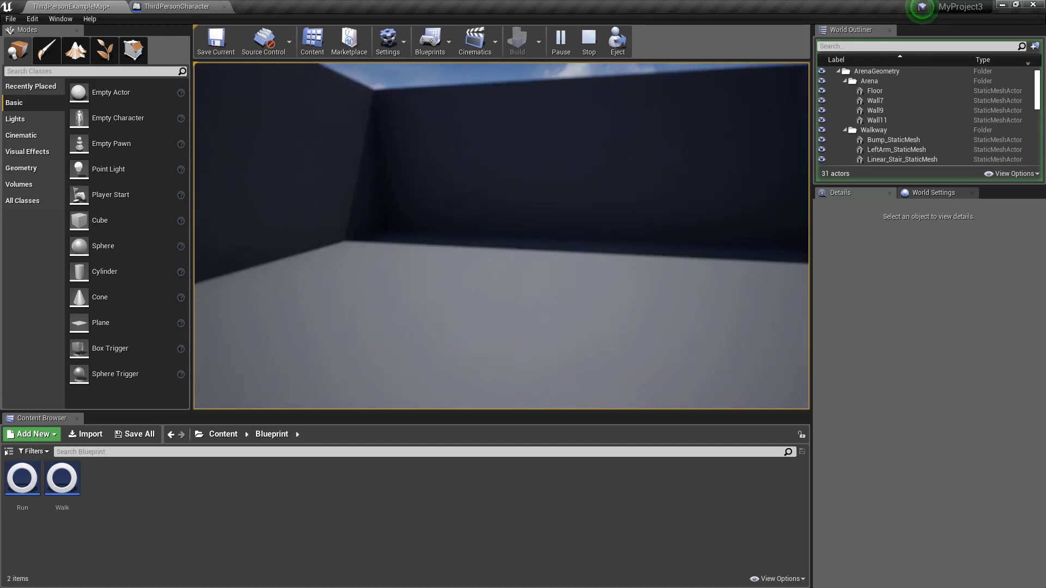
{"action": "key", "text": "w"}
{"action": "key", "text": "w"}
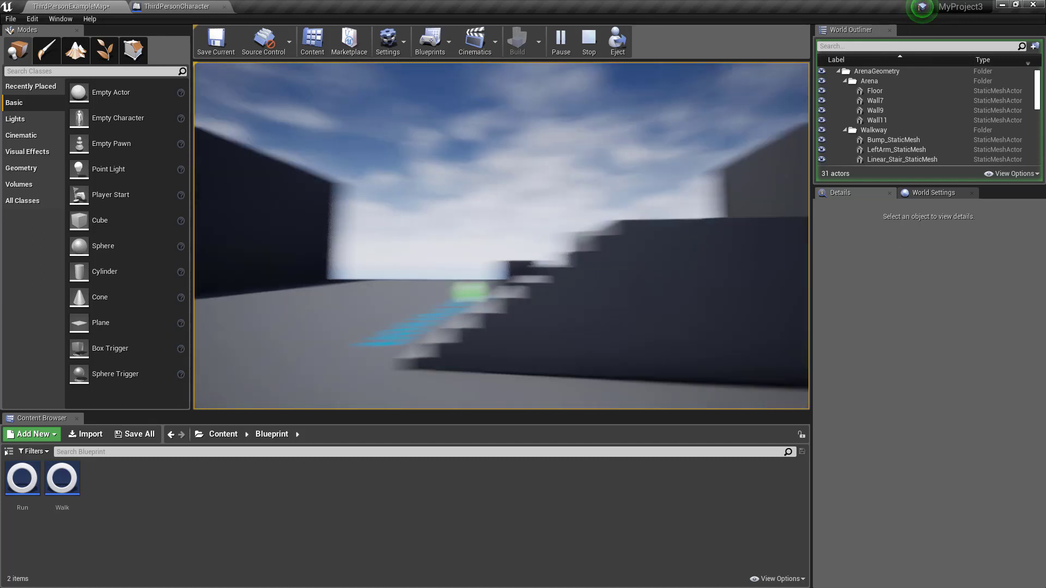
{"action": "key", "text": "w"}
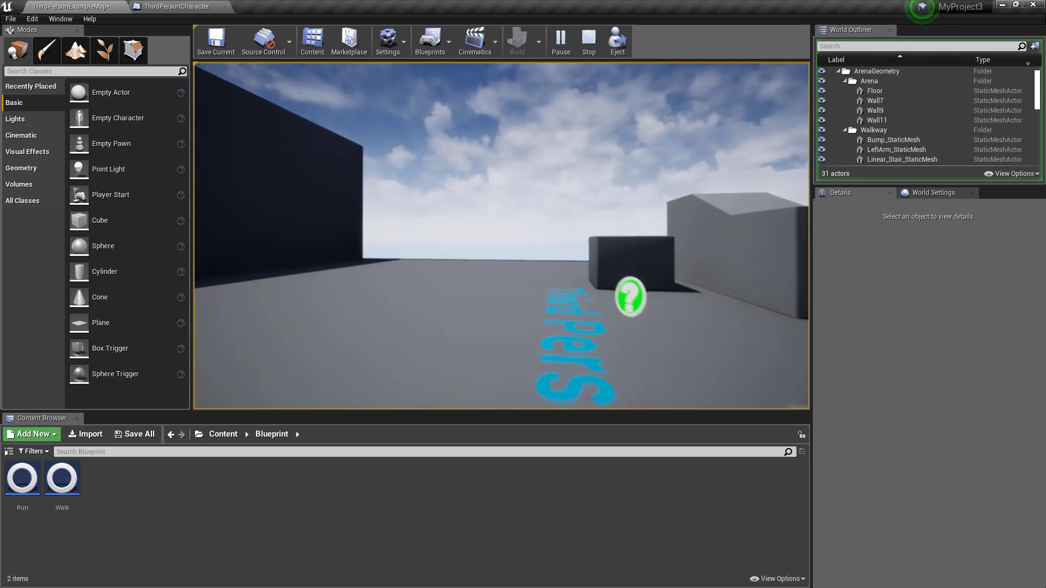
{"action": "key", "text": "w"}
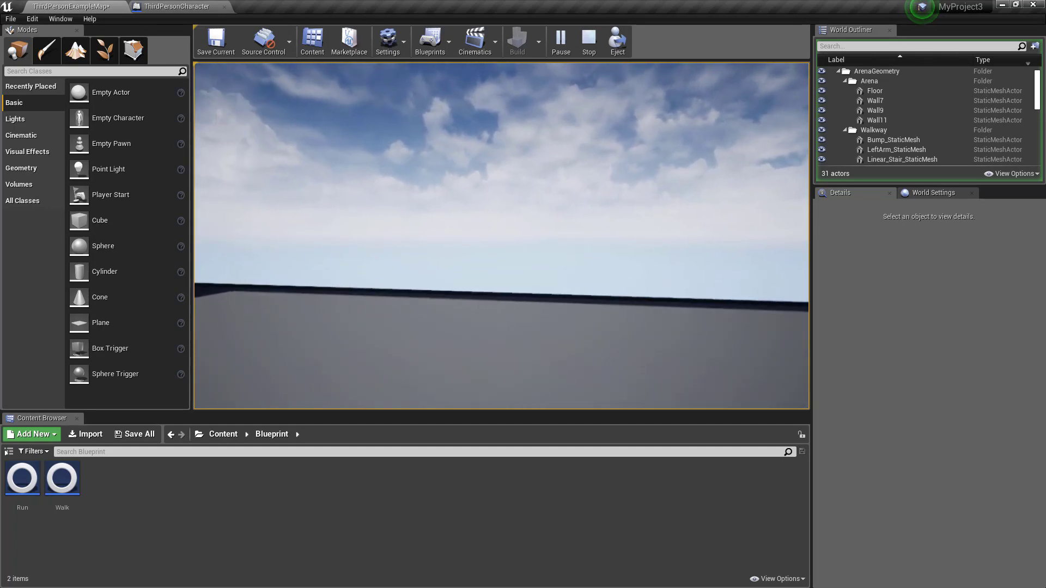
{"action": "key", "text": "w"}
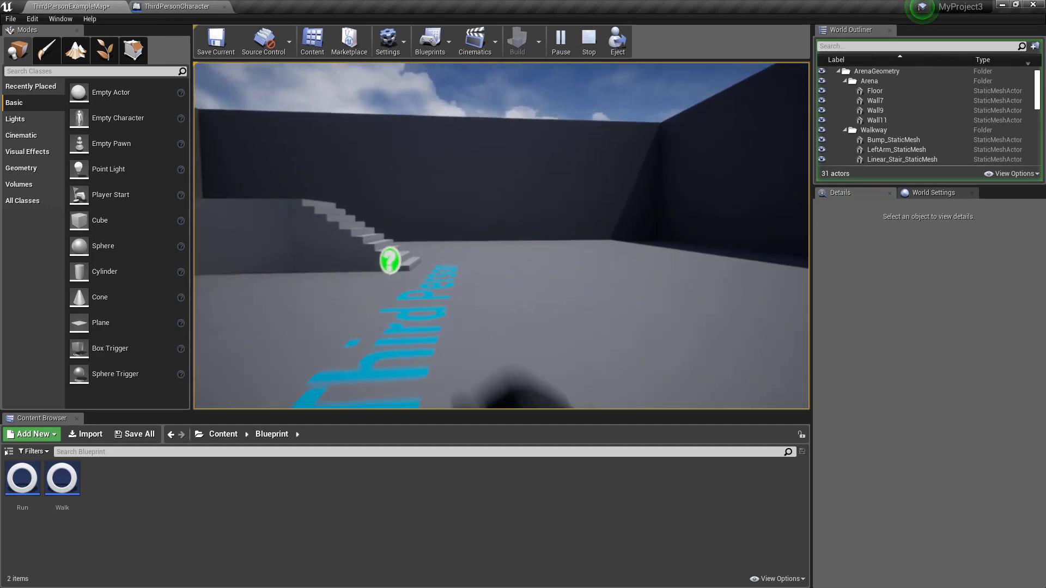
{"action": "key", "text": "w"}
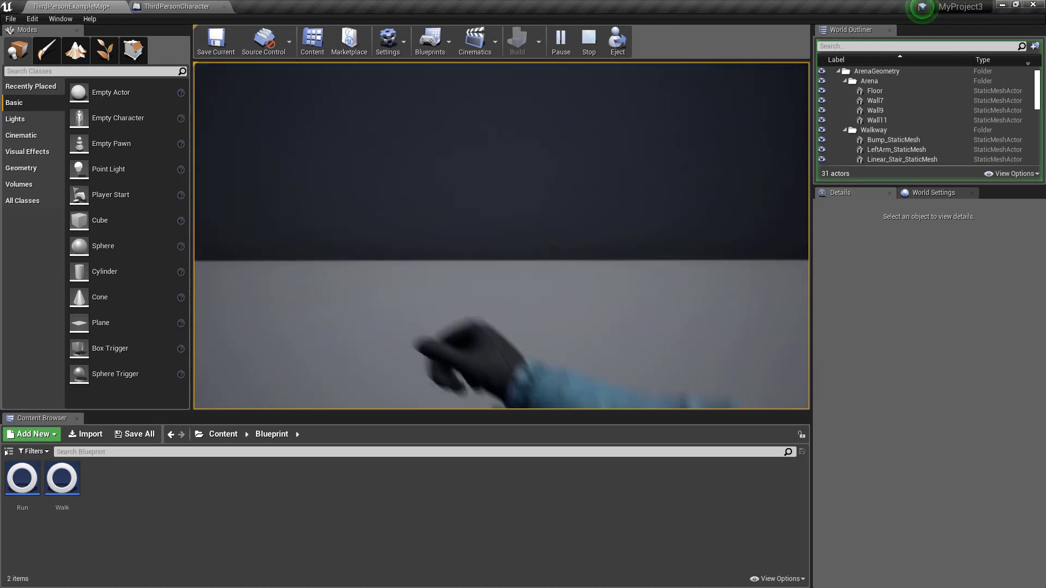
{"action": "key", "text": "w"}
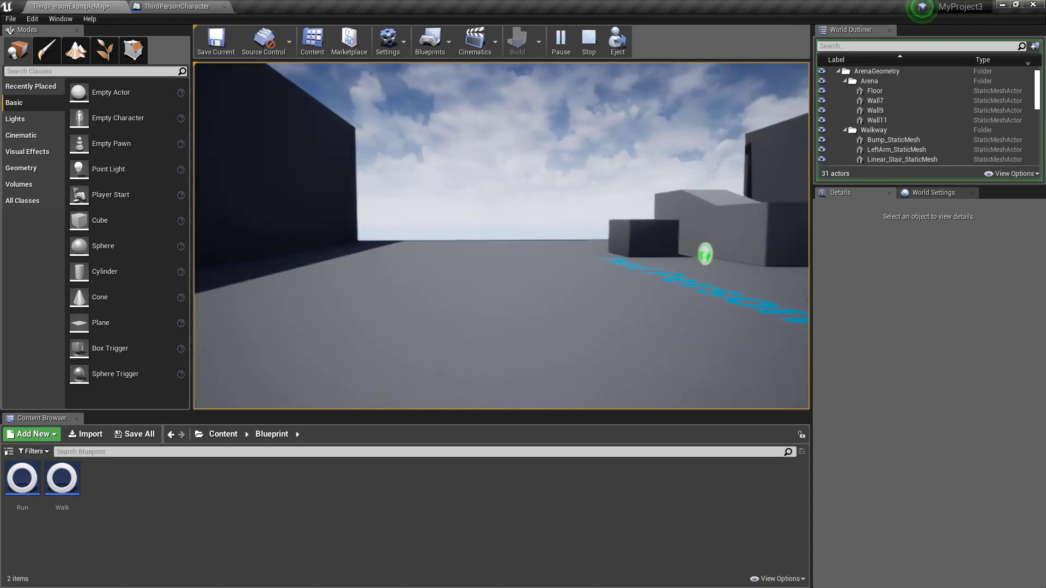
{"action": "key", "text": "w"}
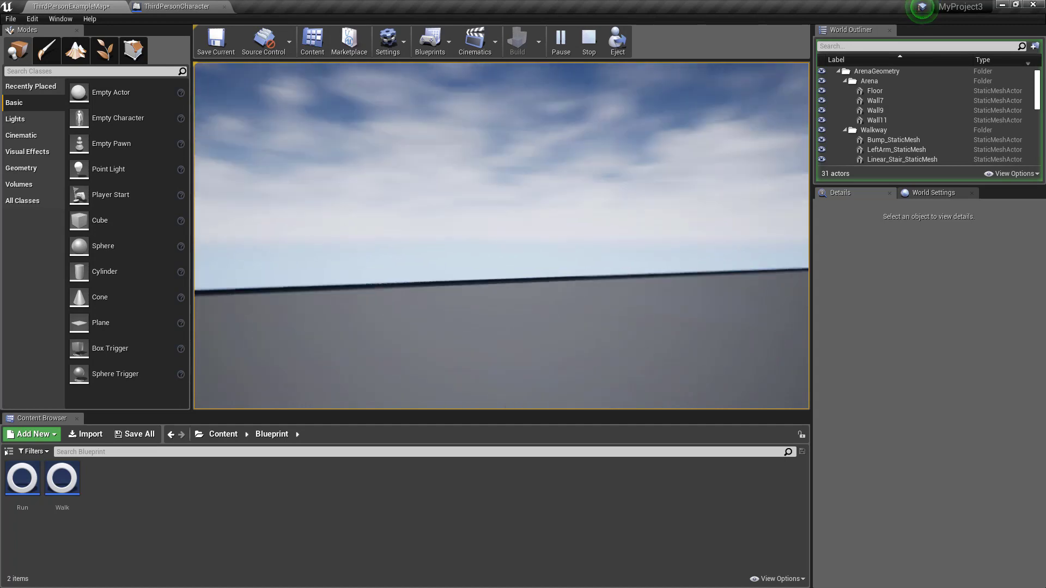
{"action": "key", "text": "w"}
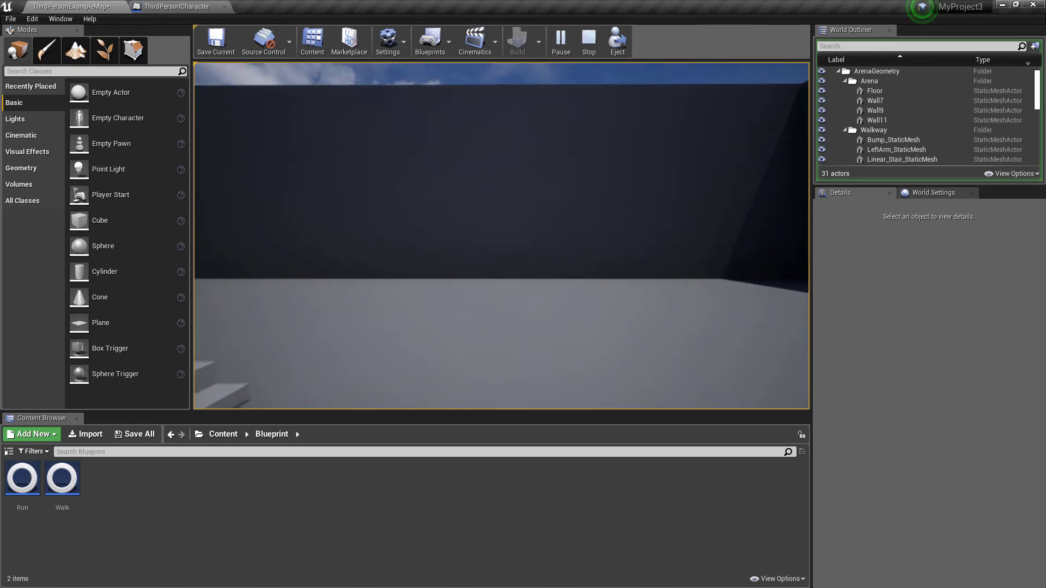
{"action": "key", "text": "w"}
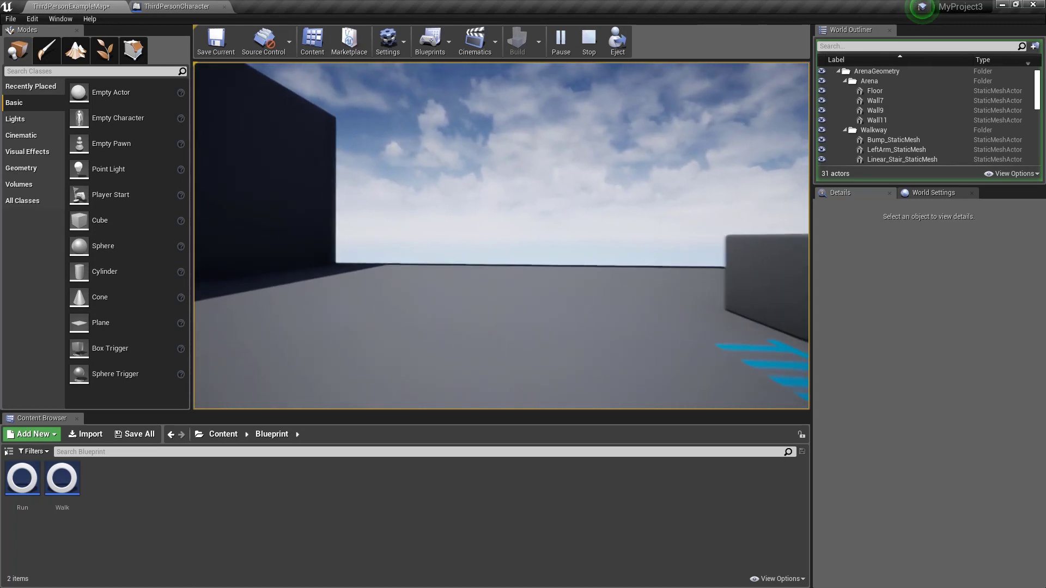
{"action": "key", "text": "w"}
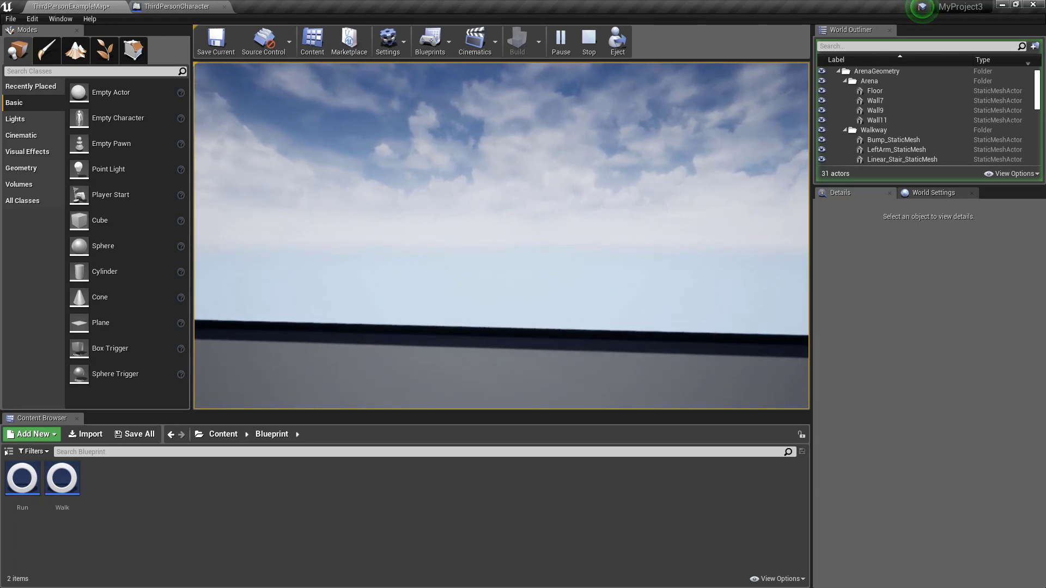
{"action": "key", "text": "w"}
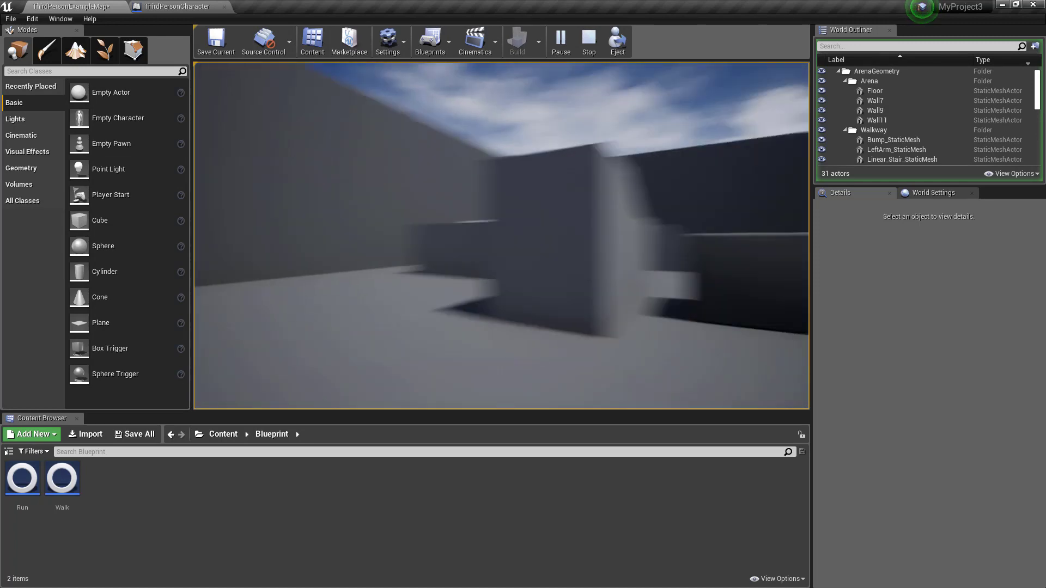
{"action": "key", "text": "w"}
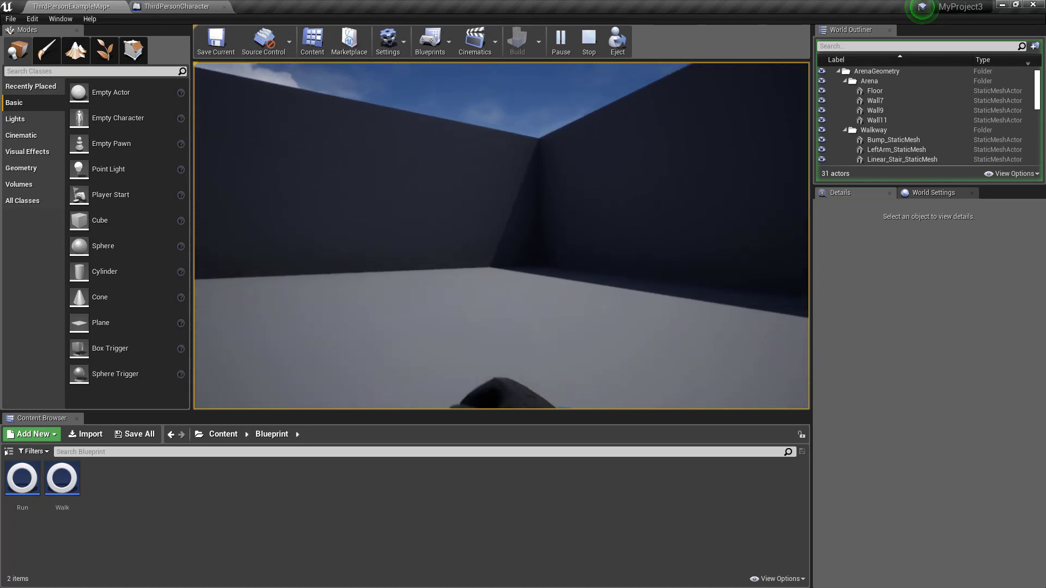
{"action": "key", "text": "w"}
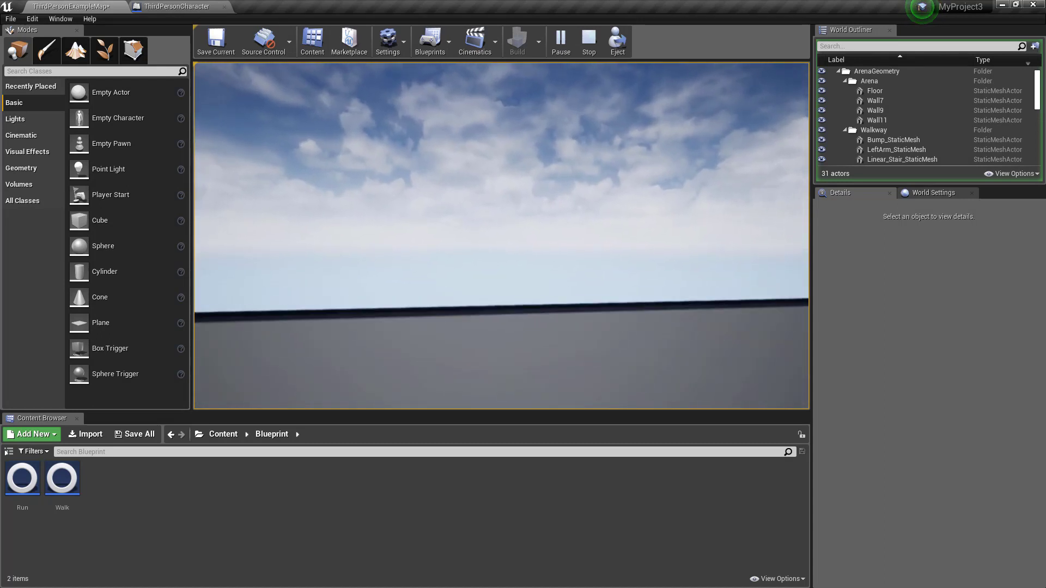
{"action": "key", "text": "w"}
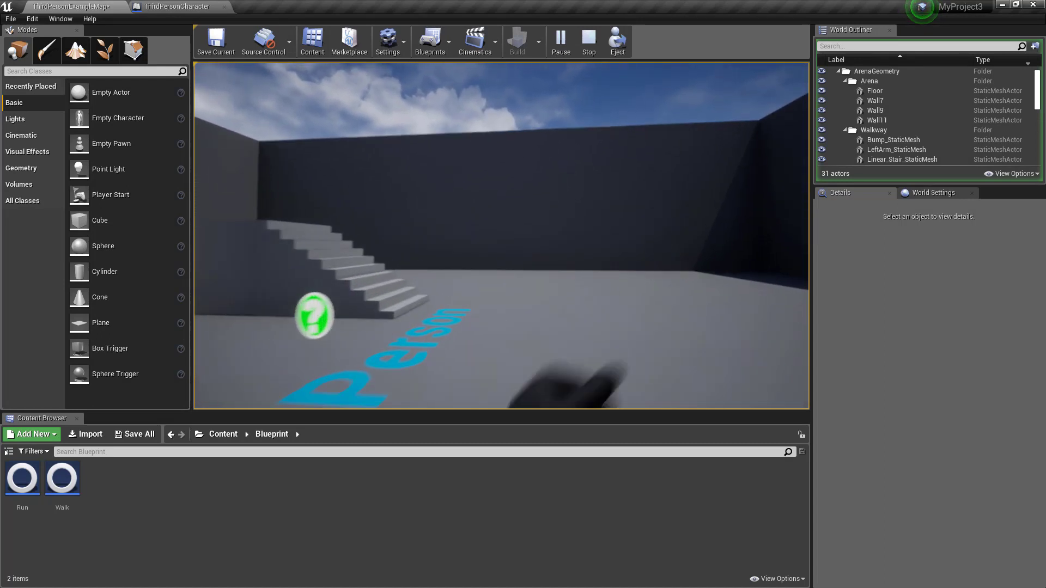
{"action": "key", "text": "w"}
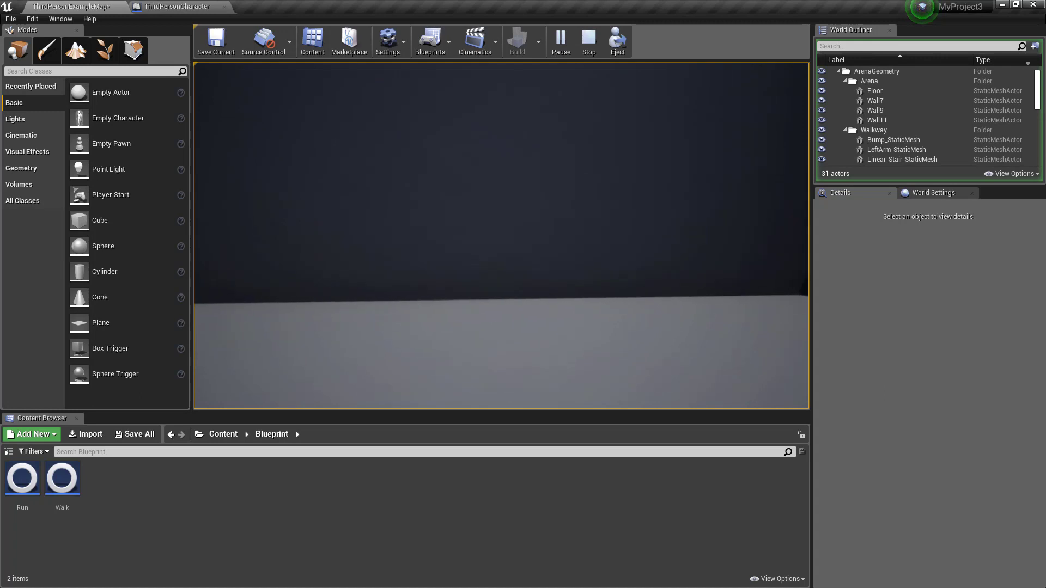
{"action": "key", "text": "w"}
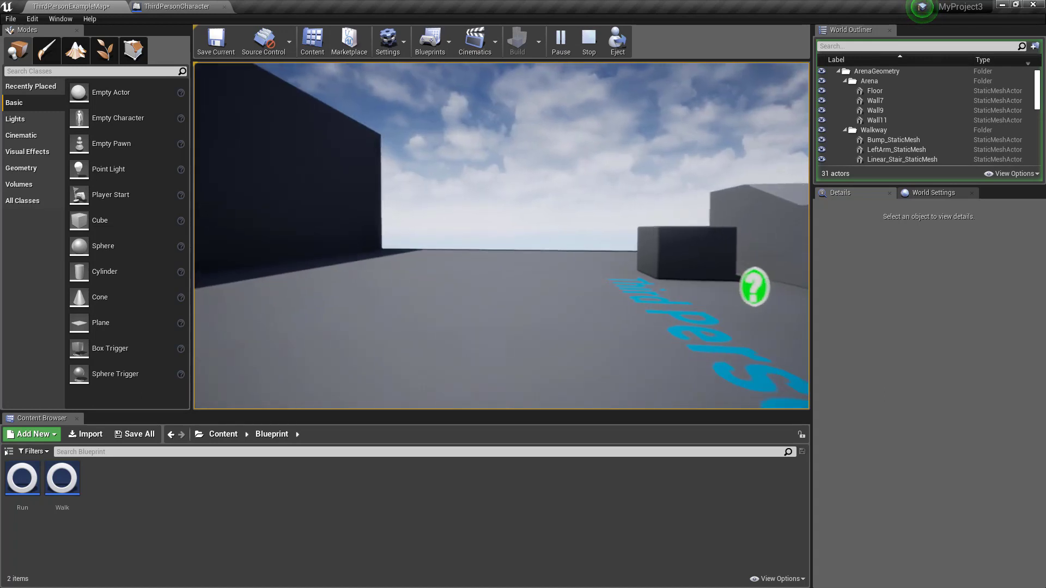
{"action": "key", "text": "w"}
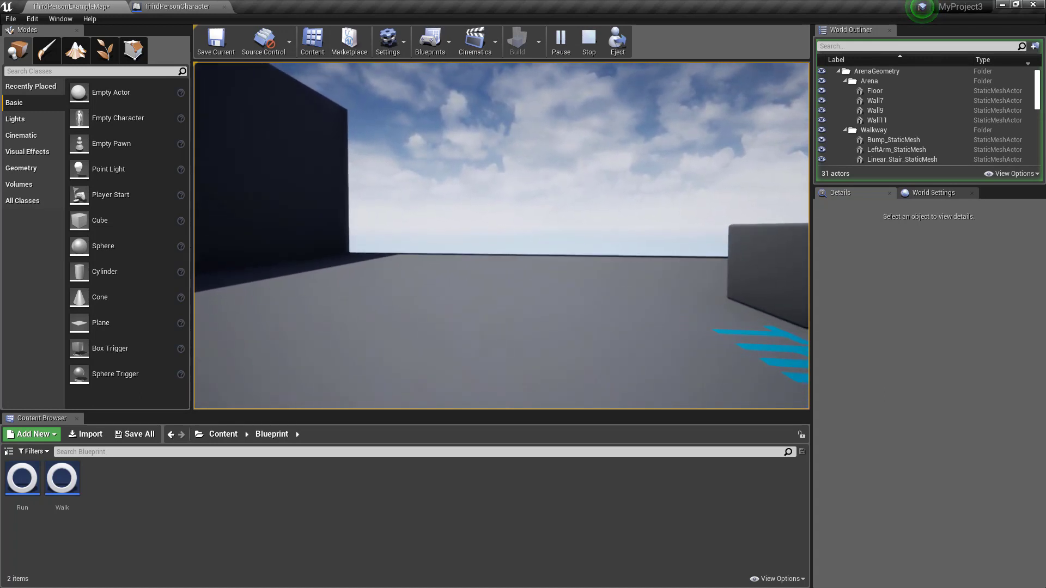
{"action": "key", "text": "w"}
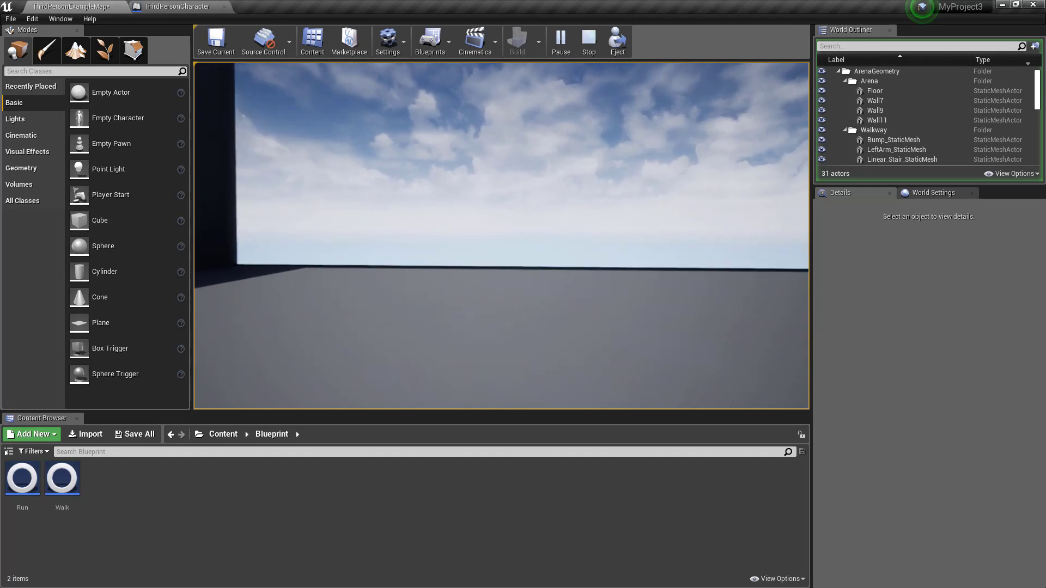
{"action": "key", "text": "w"}
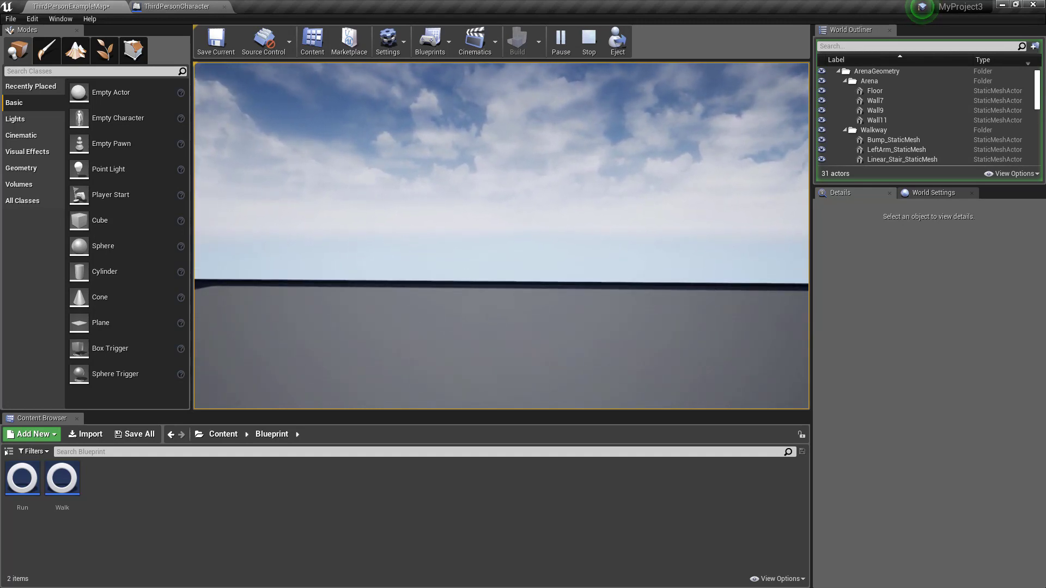
{"action": "key", "text": "Escape"}
{"action": "left_click", "coordinate": [216, 6]}
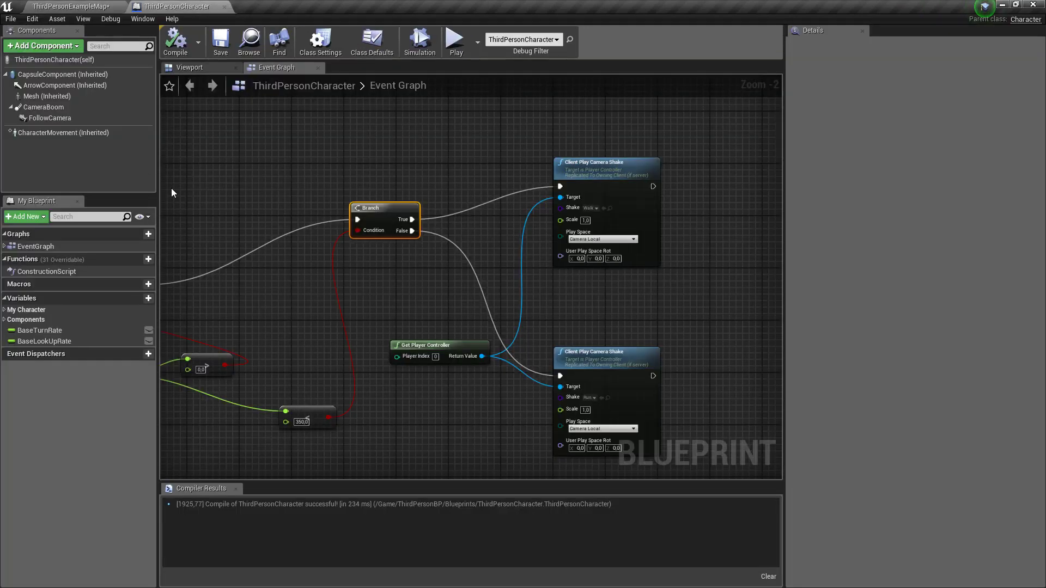
Step: Inspect CharacterMovement's Braking Friction Factor (2.0) and Max Walk Speed (300.0) in Details
{"action": "left_click", "coordinate": [82, 132]}
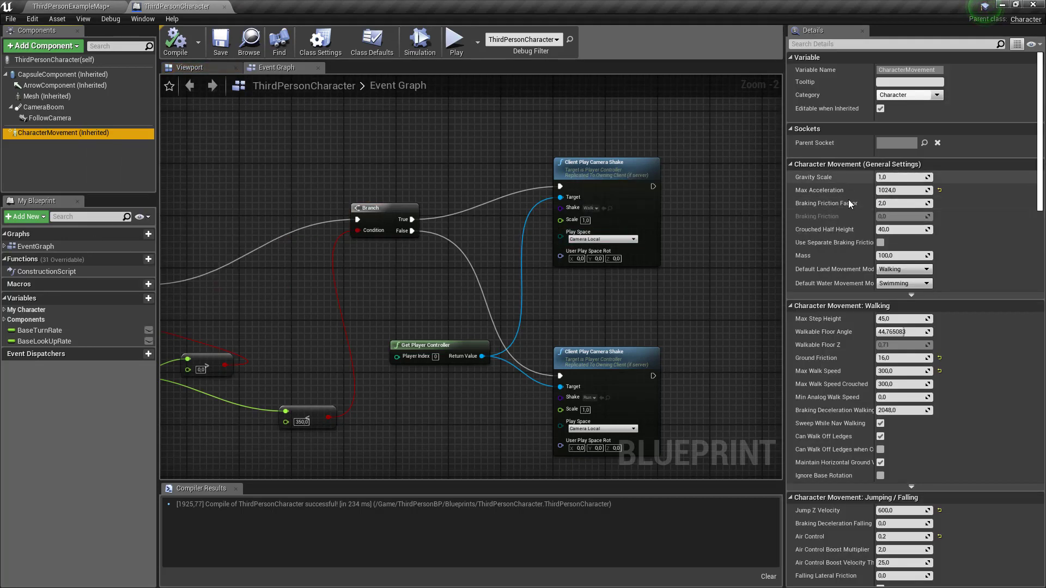
{"action": "mouse_move", "coordinate": [831, 203]}
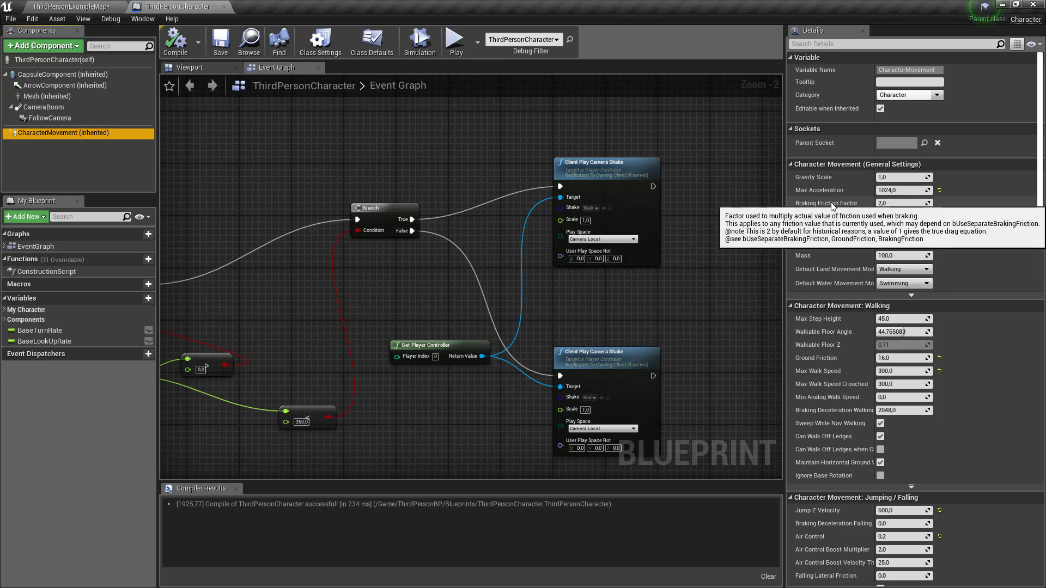
{"action": "left_click", "coordinate": [862, 209]}
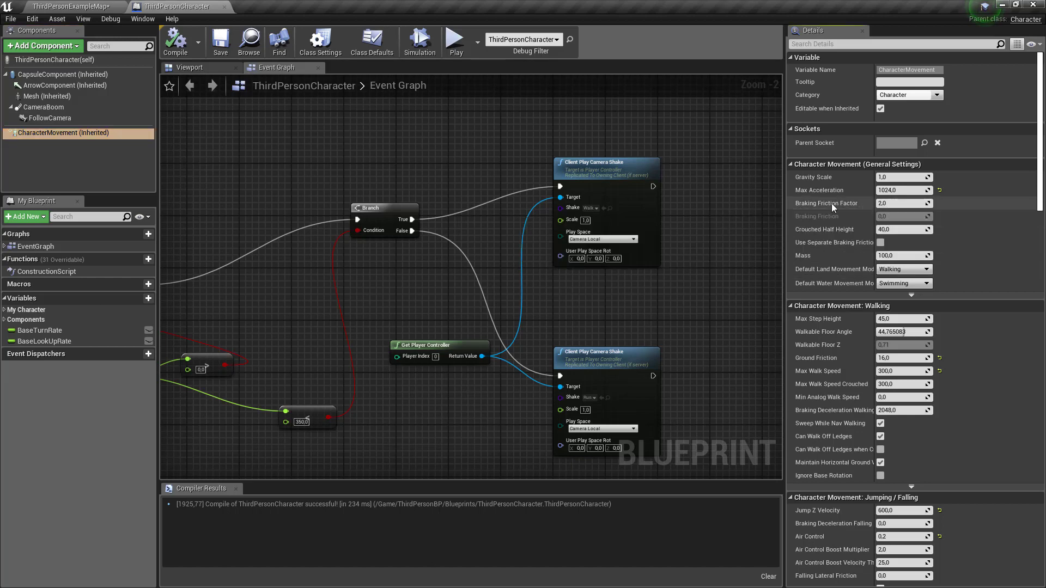
{"action": "left_click", "coordinate": [886, 205]}
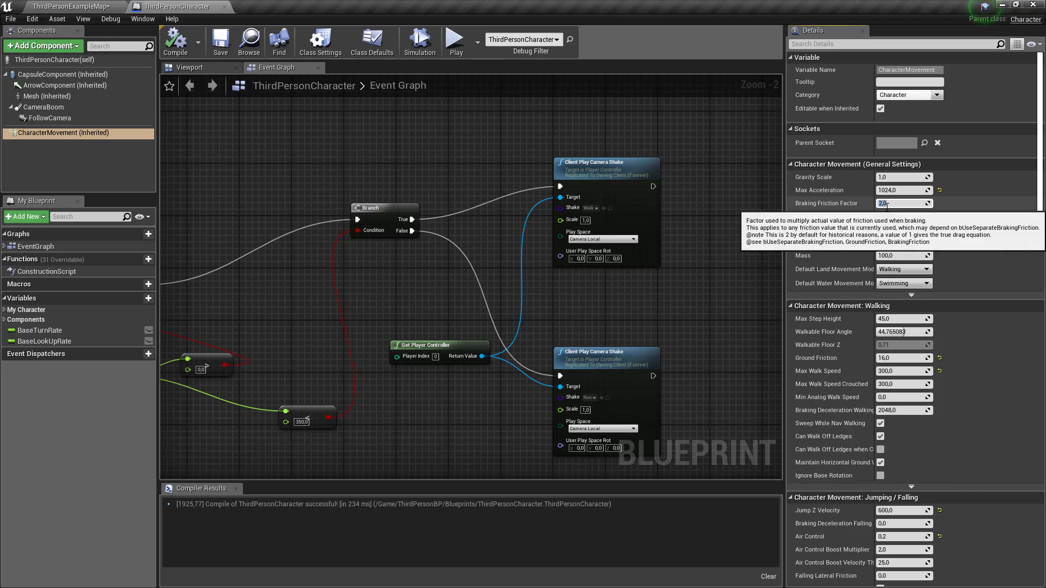
{"action": "type", "text": "8"}
Step: Play-test the level briefly and return to the blueprint's CharacterMovement settings
{"action": "left_click", "coordinate": [121, 6]}
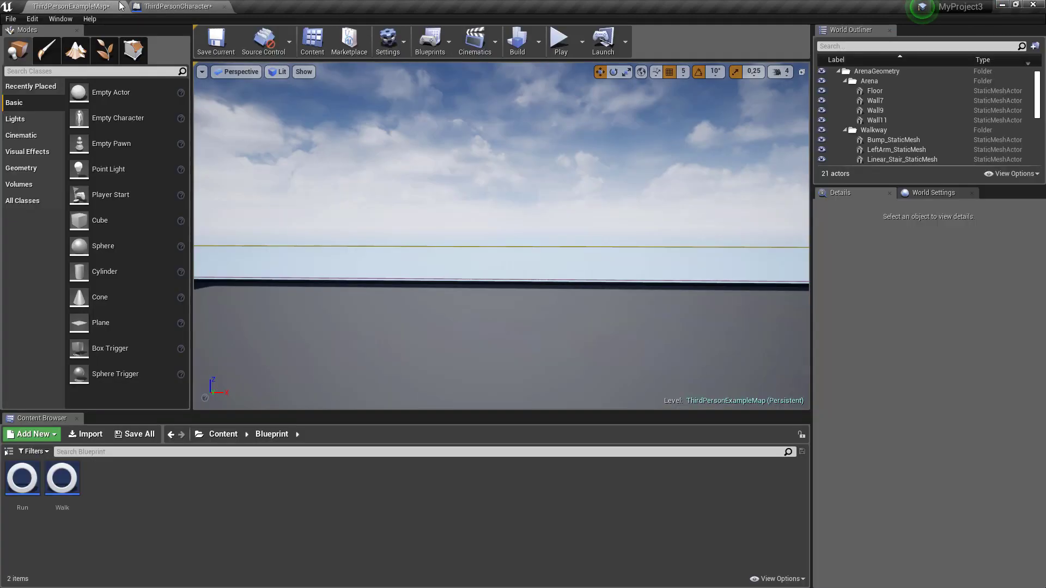
{"action": "key", "text": "alt+p"}
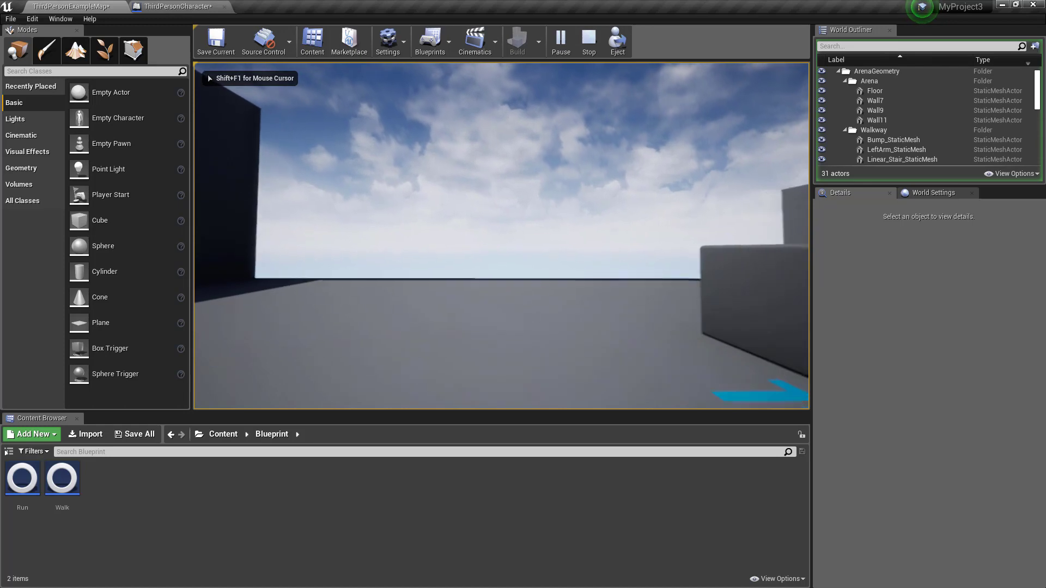
{"action": "key", "text": "Escape"}
{"action": "left_click", "coordinate": [175, 6]}
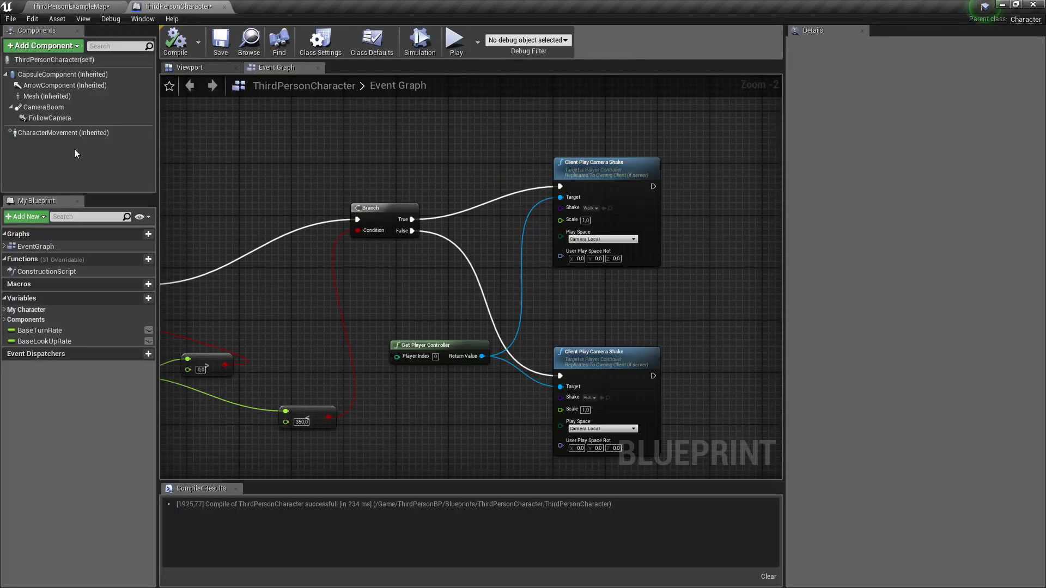
{"action": "left_click", "coordinate": [75, 133]}
Step: Run two more short play tests, each time returning to CharacterMovement (Ground Friction 16.0)
{"action": "key", "text": "ctrl+Tab"}
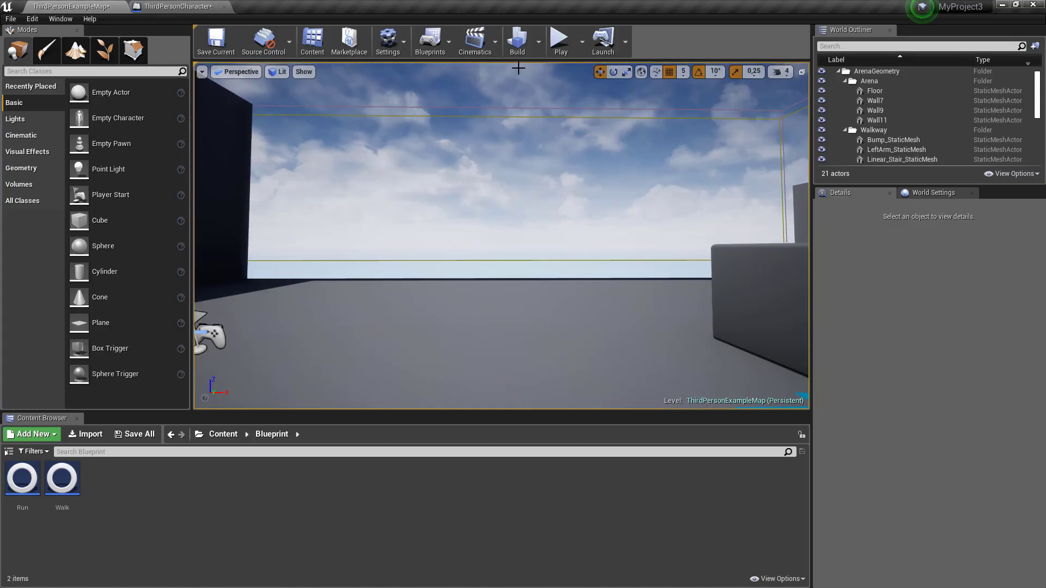
{"action": "key", "text": "alt+p"}
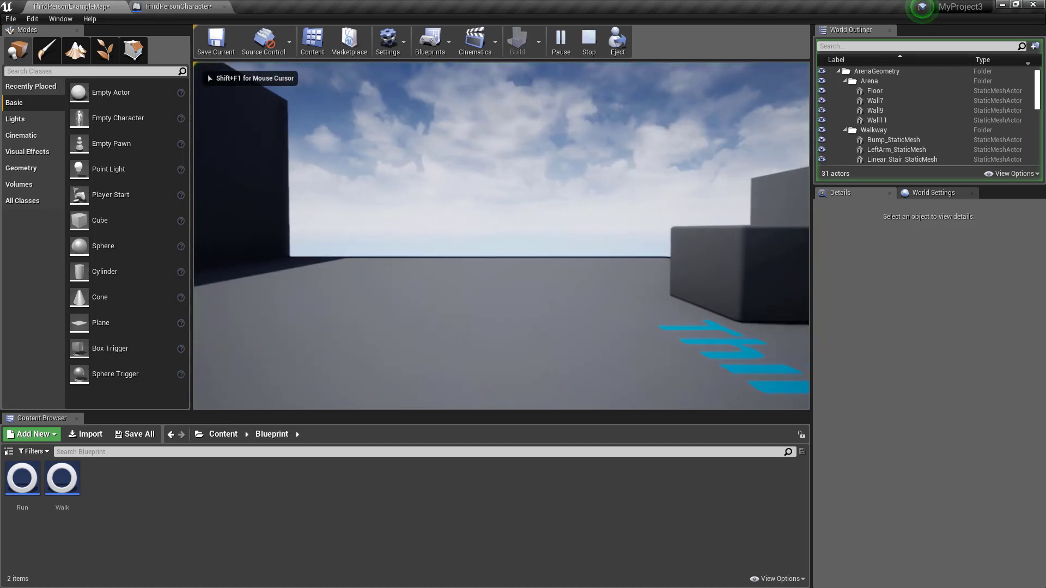
{"action": "key", "text": "Escape"}
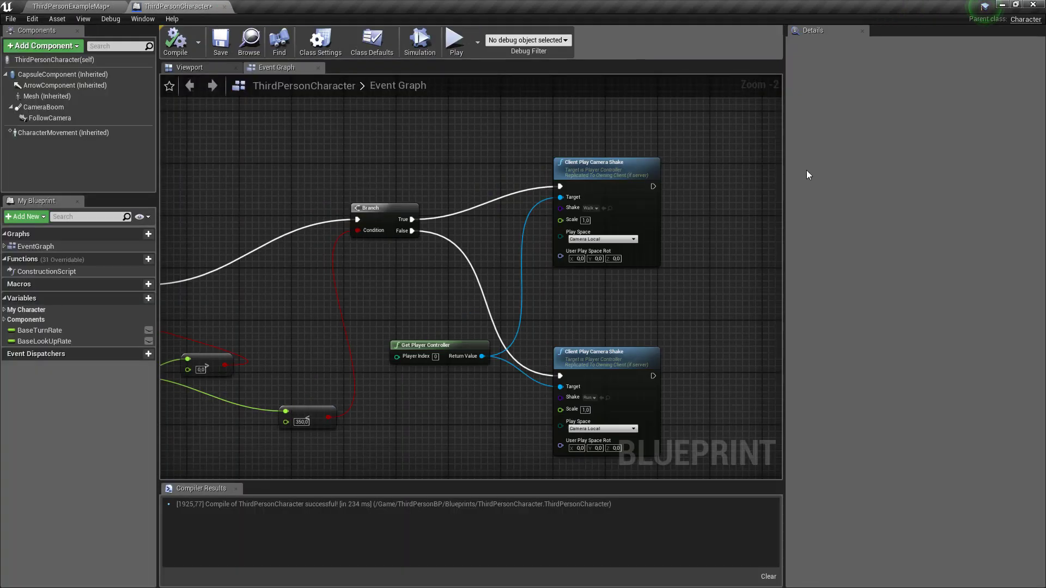
{"action": "left_click", "coordinate": [92, 132]}
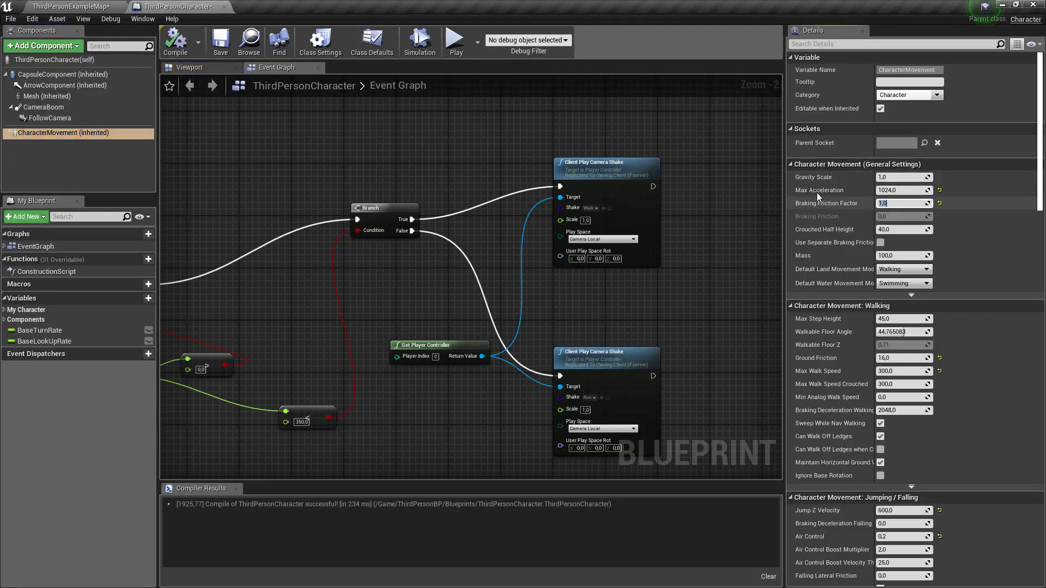
{"action": "left_click", "coordinate": [109, 4]}
{"action": "left_click", "coordinate": [561, 41]}
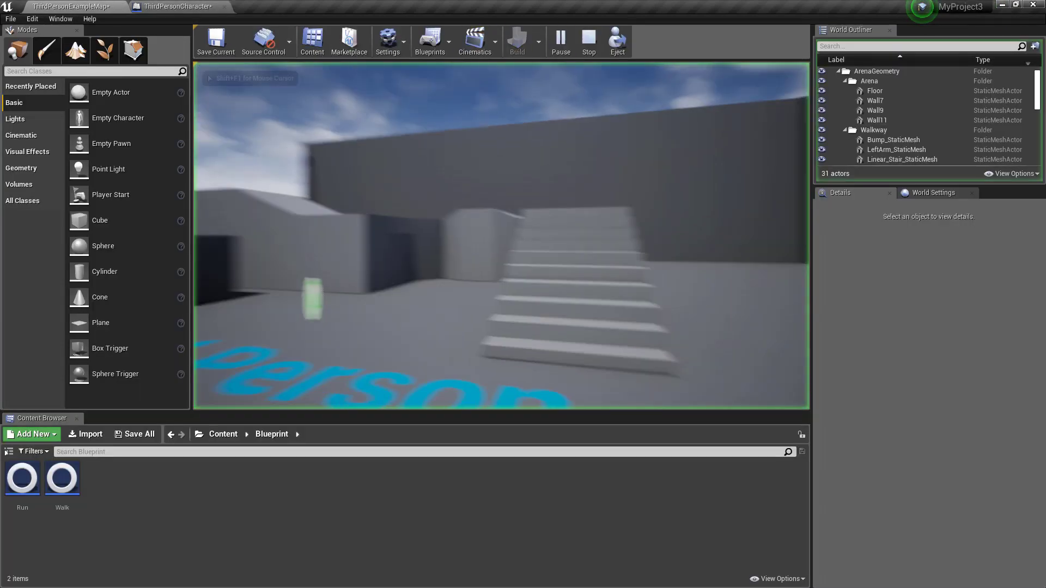
{"action": "key", "text": "Escape"}
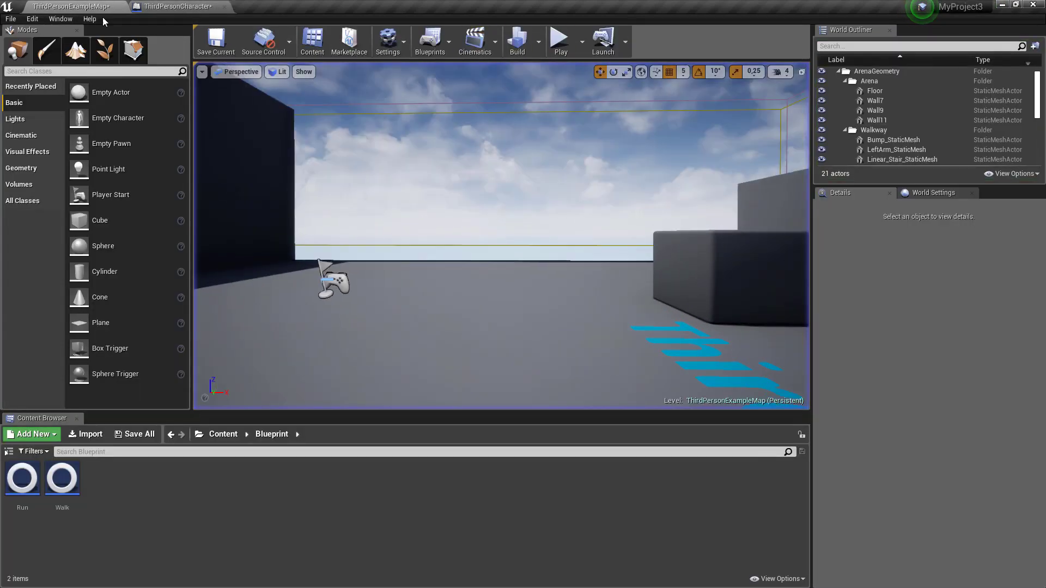
{"action": "left_click", "coordinate": [123, 133]}
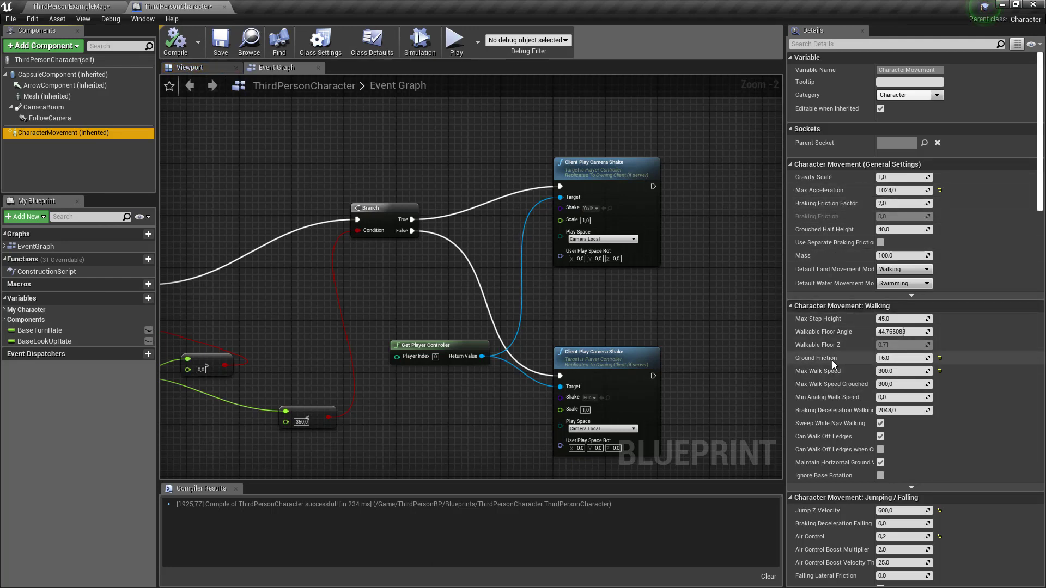
Step: Set Ground Friction to 8.0, test it briefly in the level, and return to CharacterMovement
{"action": "left_click", "coordinate": [900, 358]}
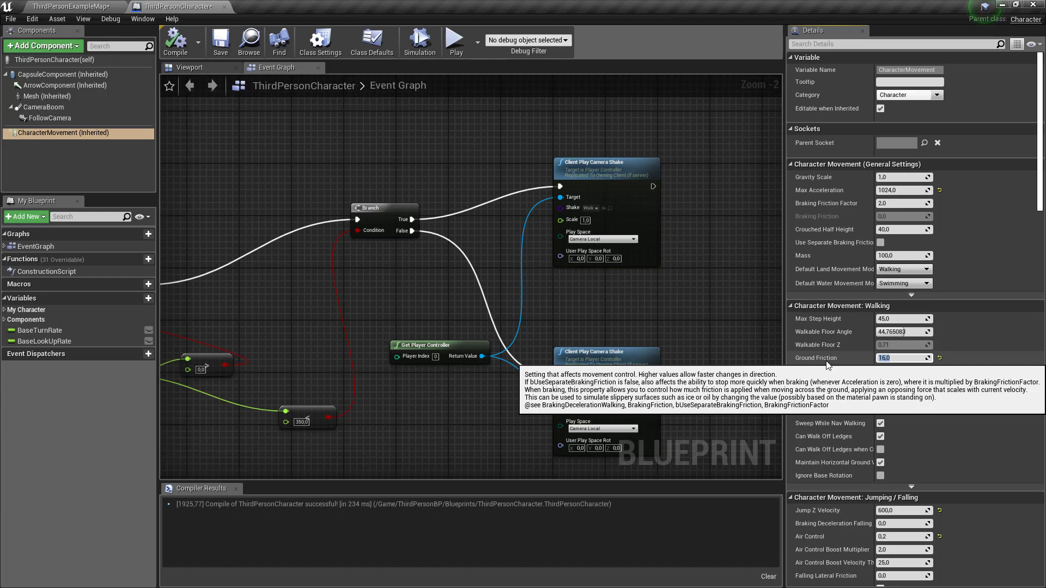
{"action": "type", "text": "8"}
{"action": "key", "text": "Return"}
{"action": "left_click", "coordinate": [71, 6]}
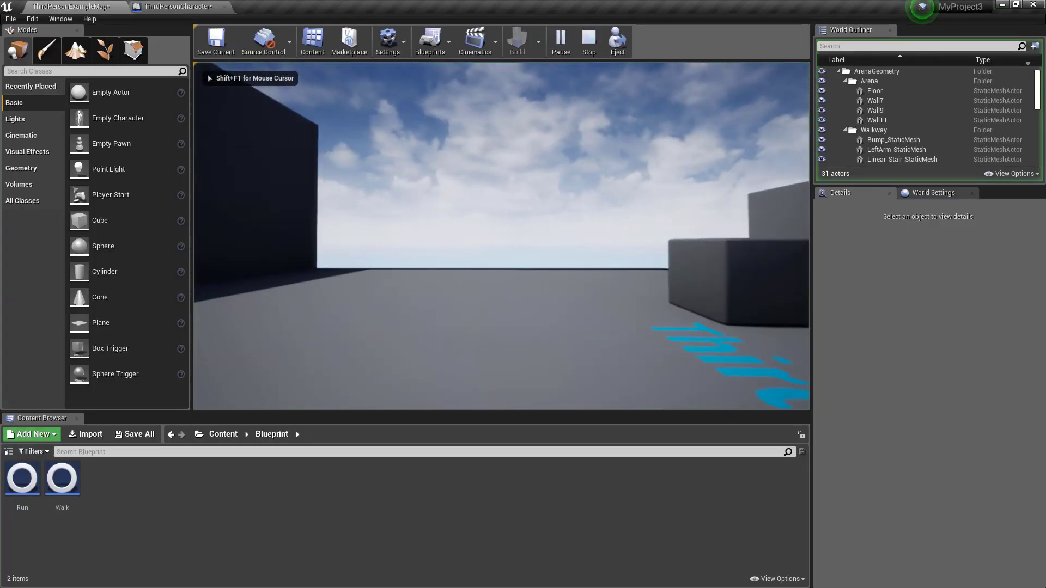
{"action": "key", "text": "w"}
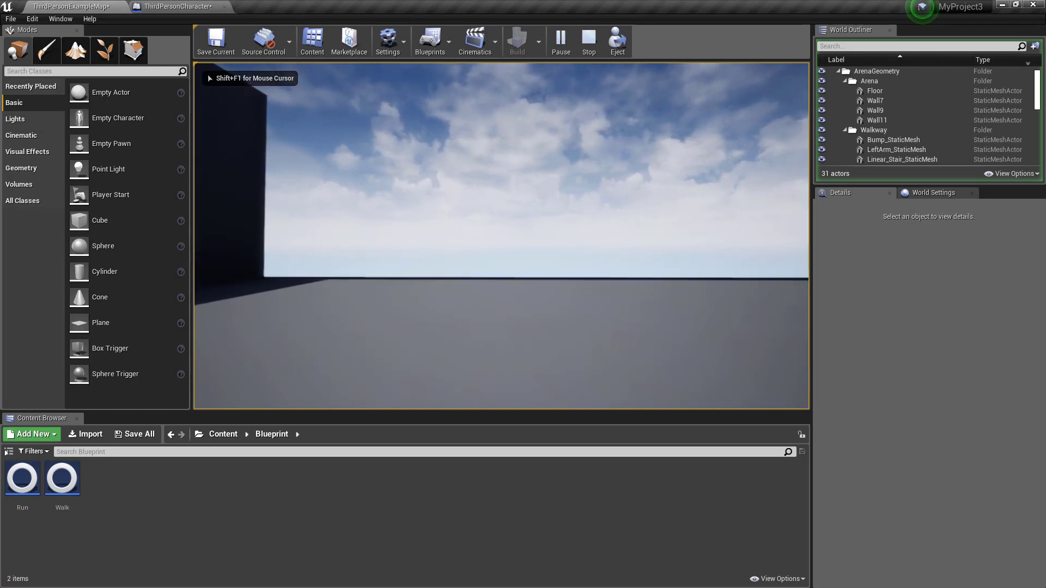
{"action": "left_click", "coordinate": [174, 6]}
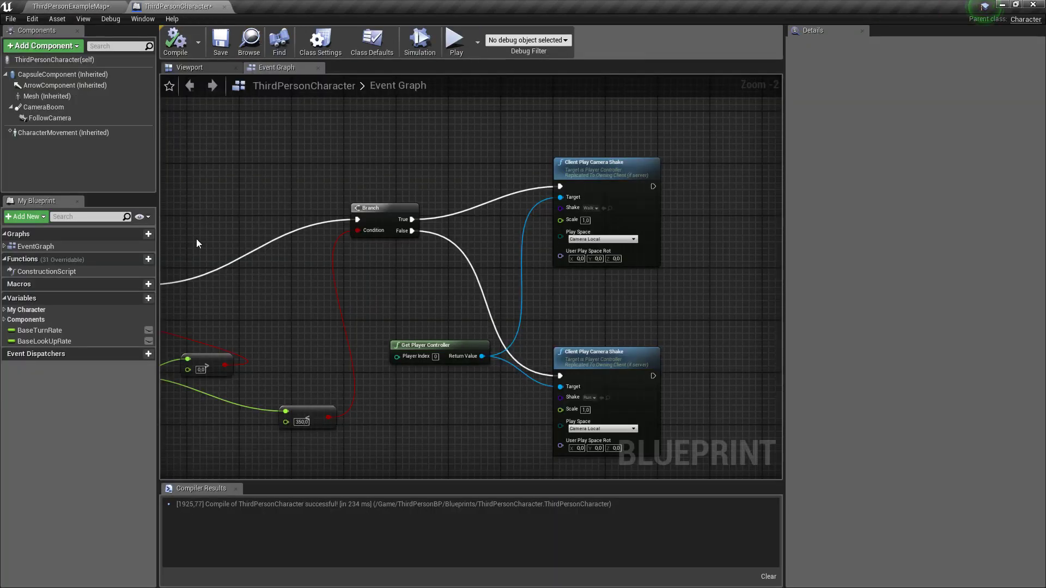
{"action": "left_click", "coordinate": [67, 132]}
{"action": "type", "text": "64"}
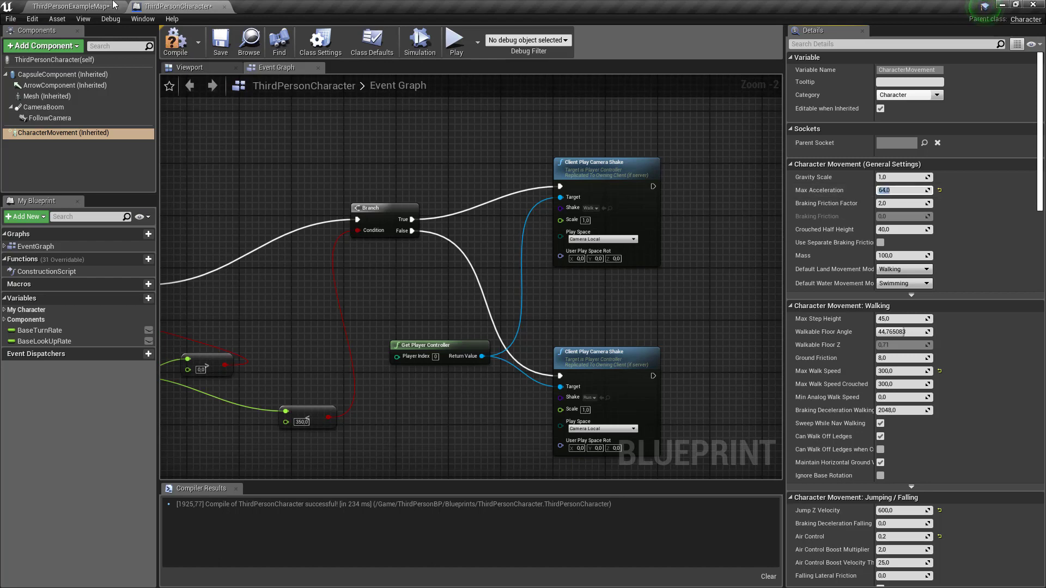
Step: Play-test twice with Max Acceleration at 2048, checking CharacterMovement in between
{"action": "left_click", "coordinate": [114, 5]}
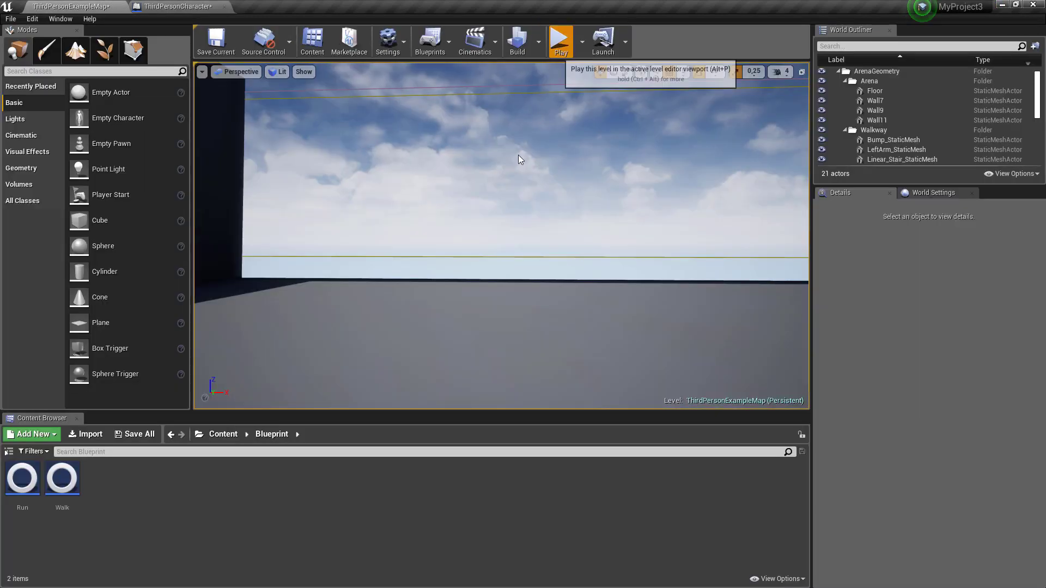
{"action": "left_click", "coordinate": [560, 39]}
{"action": "key", "text": "w"}
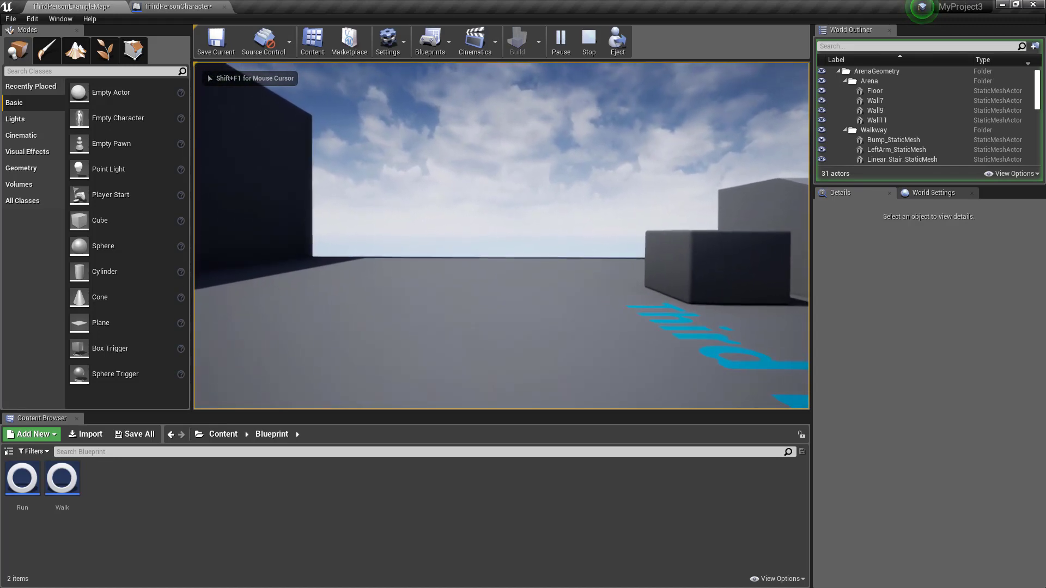
{"action": "key", "text": "Escape"}
{"action": "left_click", "coordinate": [140, 3]}
{"action": "left_click", "coordinate": [82, 133]}
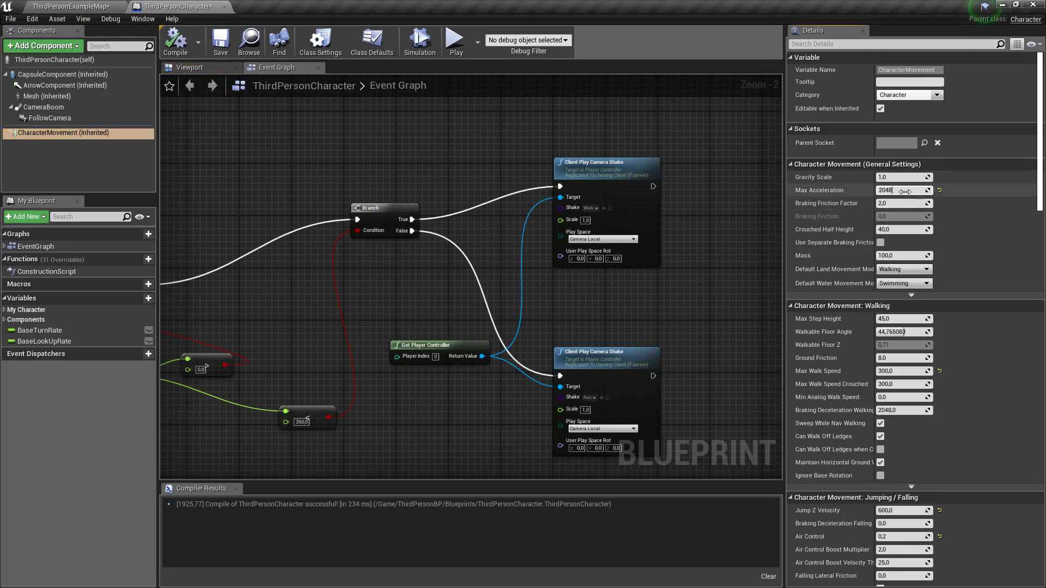
{"action": "left_click", "coordinate": [105, 6]}
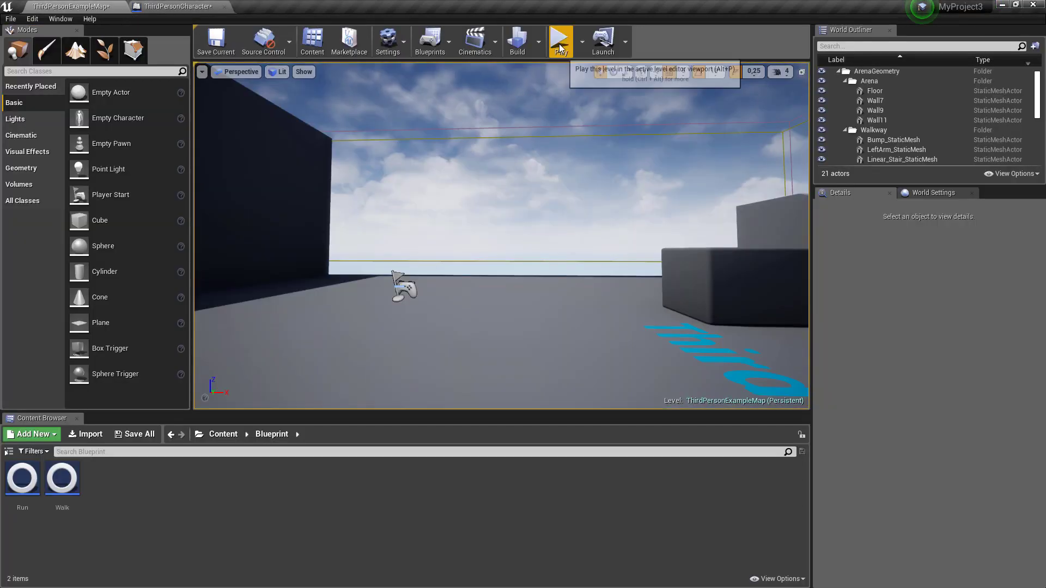
{"action": "left_click", "coordinate": [561, 38]}
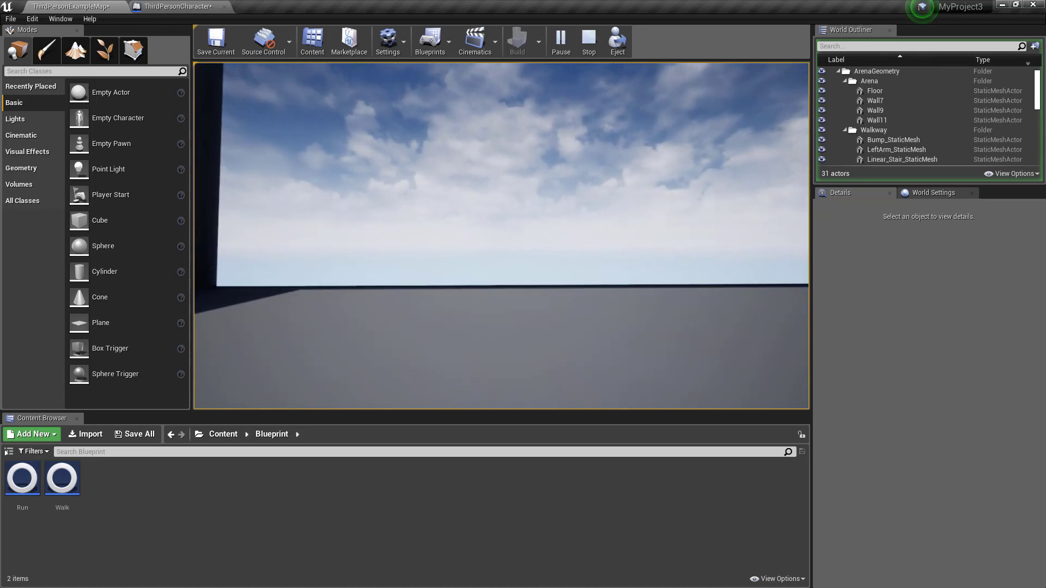
{"action": "key", "text": "Escape"}
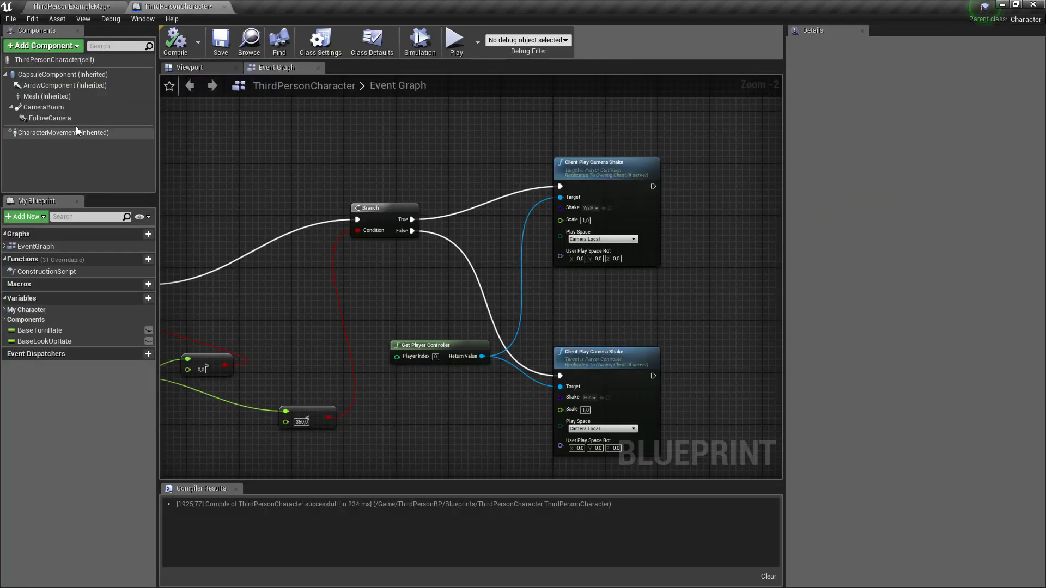
Step: Set CharacterMovement's Max Acceleration to 1024 and Braking Deceleration Walking to 64
{"action": "left_click", "coordinate": [76, 131]}
{"action": "type", "text": "1"}
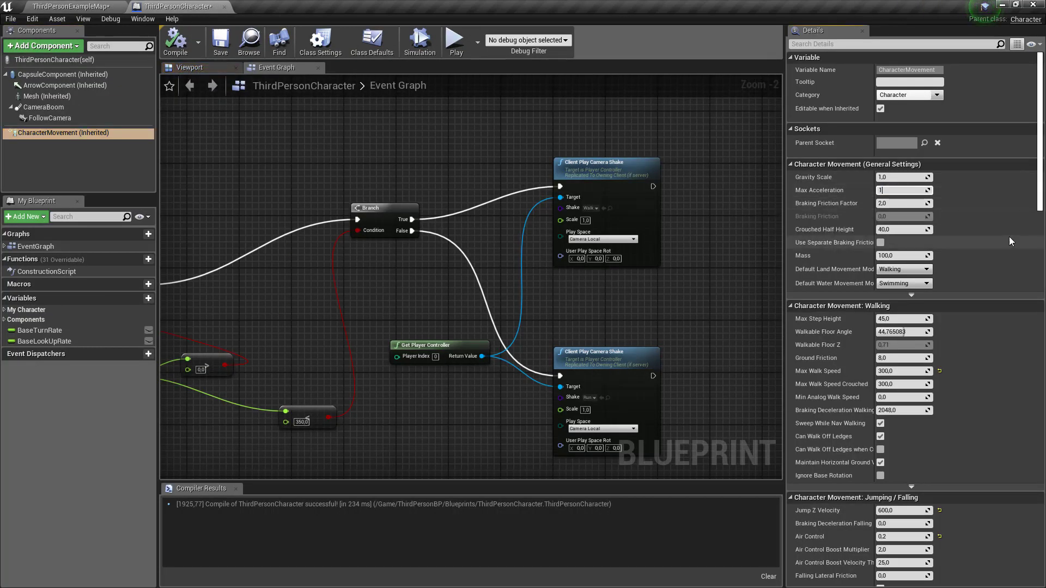
{"action": "type", "text": "024"}
{"action": "key", "text": "Return"}
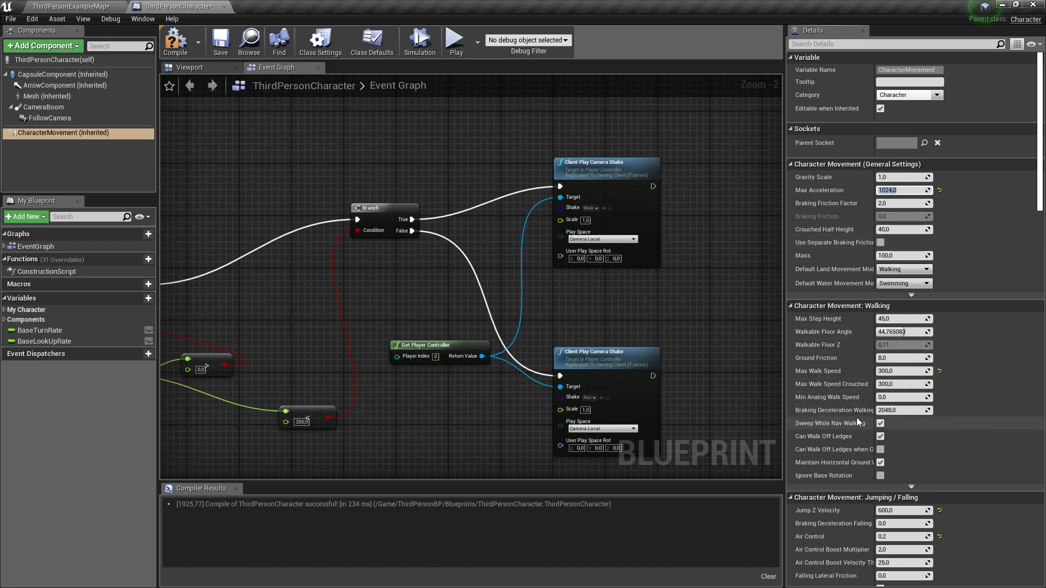
{"action": "mouse_move", "coordinate": [828, 412]}
{"action": "left_click", "coordinate": [901, 412]}
{"action": "type", "text": "64"}
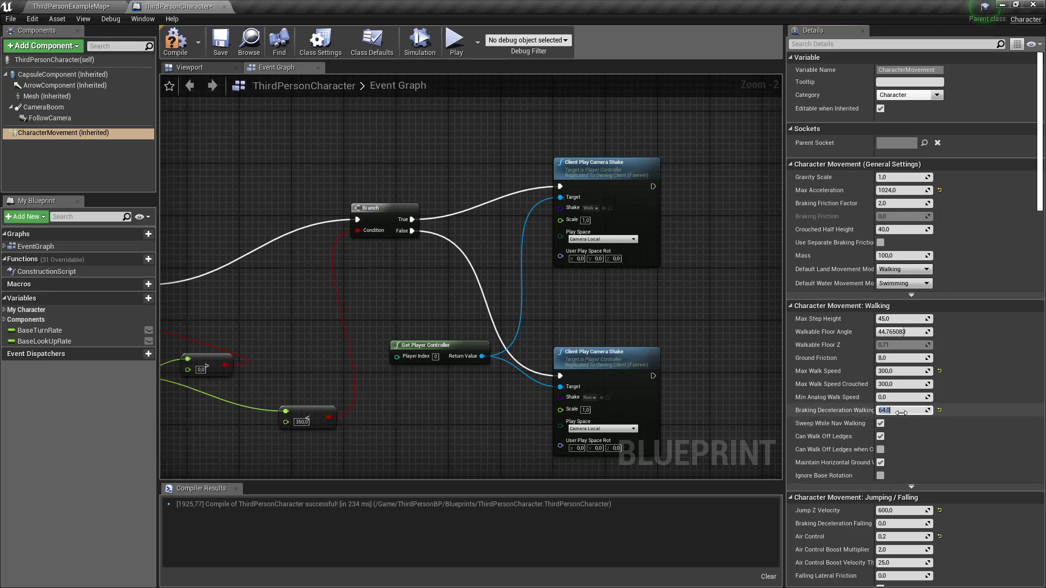
Step: Play-test the level in the editor with the new acceleration and braking values
{"action": "left_click", "coordinate": [102, 6]}
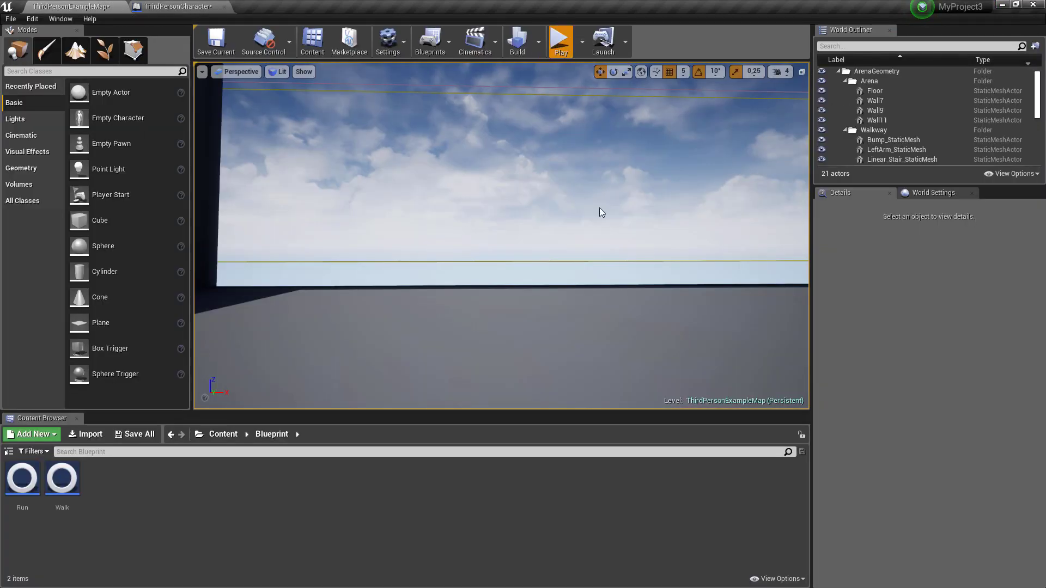
{"action": "key", "text": "alt+p"}
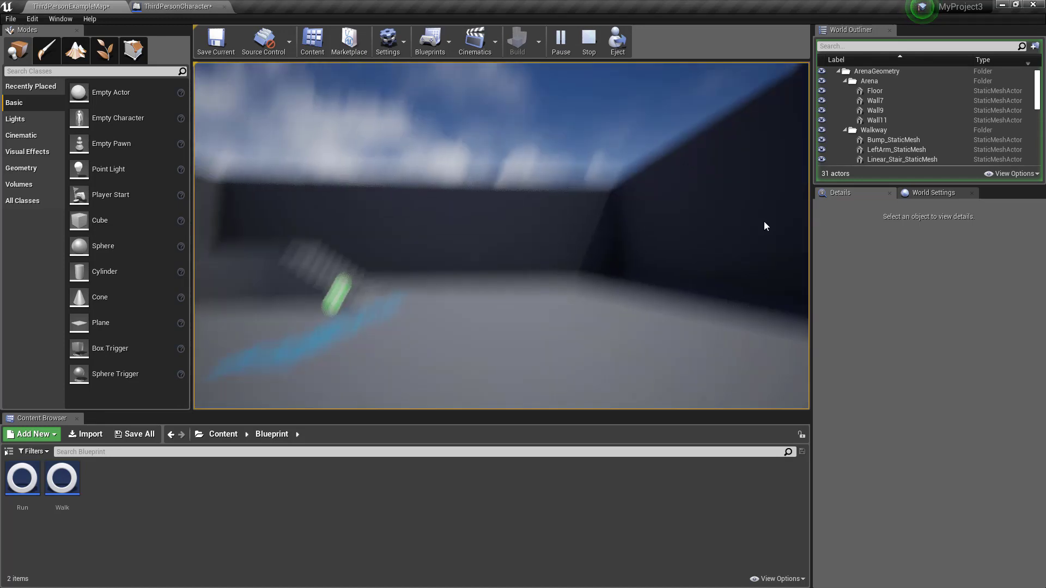
{"action": "key", "text": "Escape"}
{"action": "left_click", "coordinate": [582, 40]}
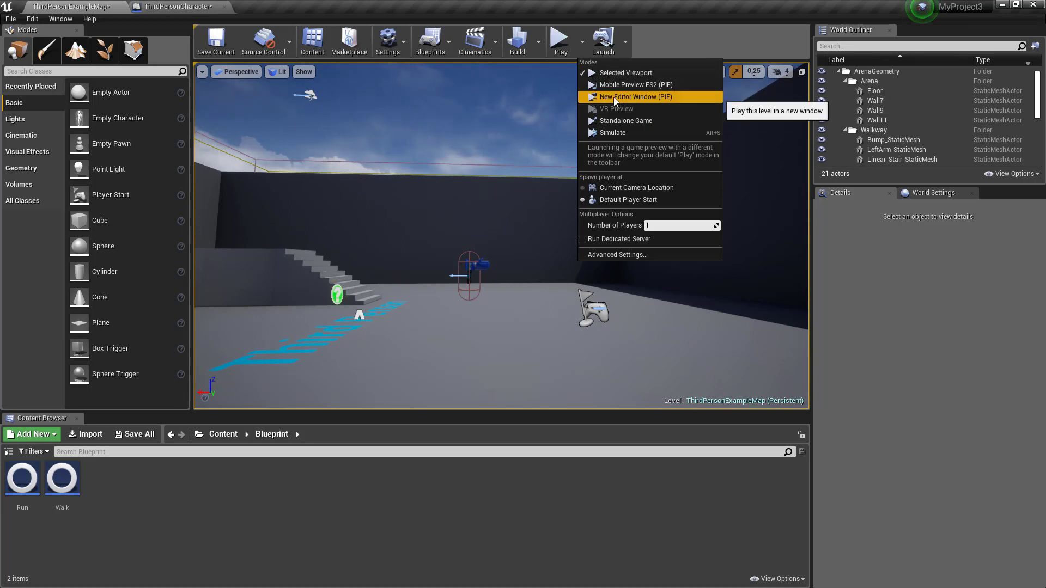
Step: Play the level in a maximised New Editor Window, walking up the stairs, then close it
{"action": "left_click", "coordinate": [625, 97]}
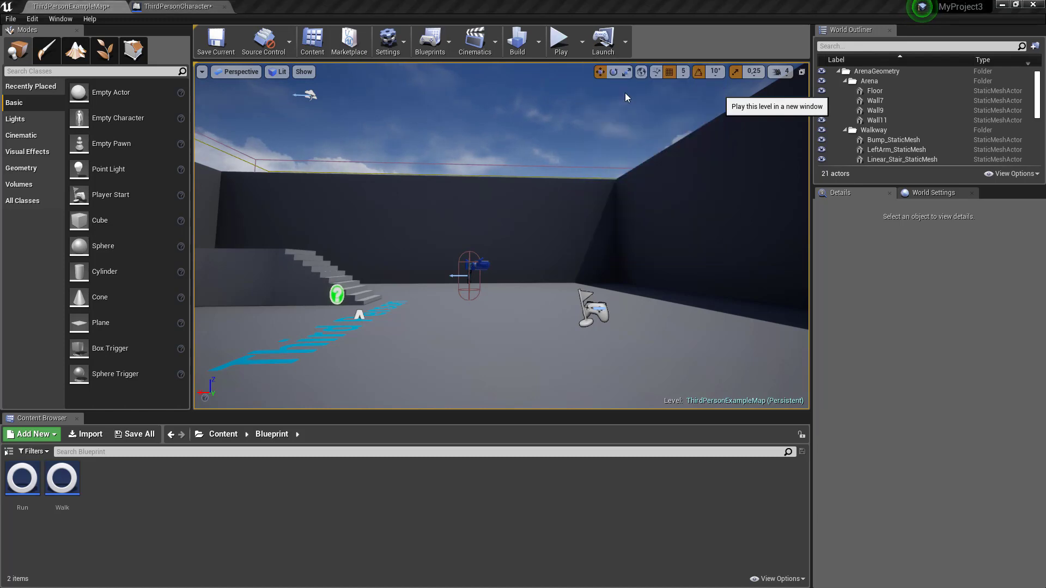
{"action": "left_click", "coordinate": [841, 96]}
{"action": "left_click", "coordinate": [713, 263]}
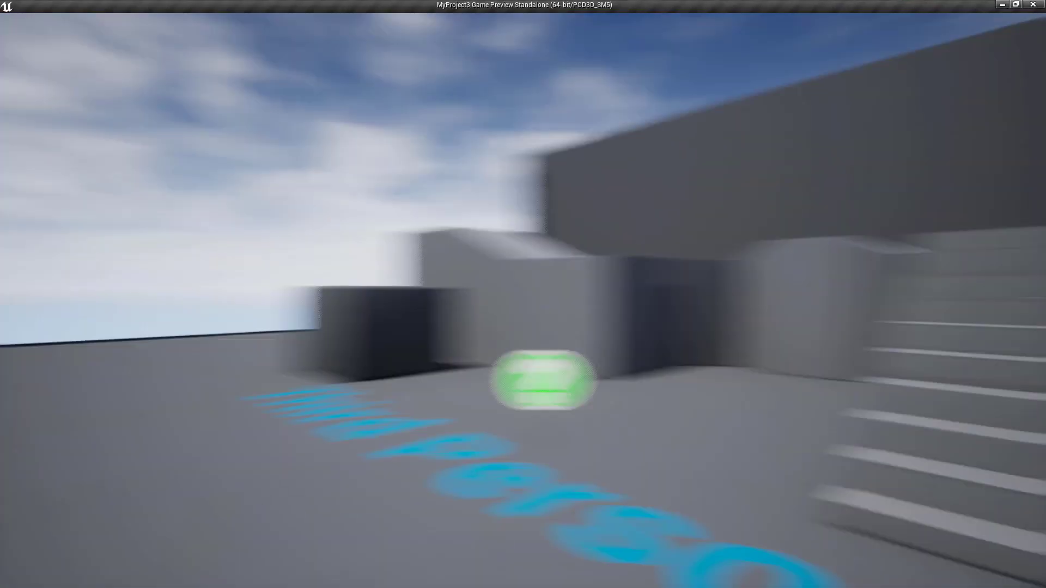
{"action": "key", "text": "w"}
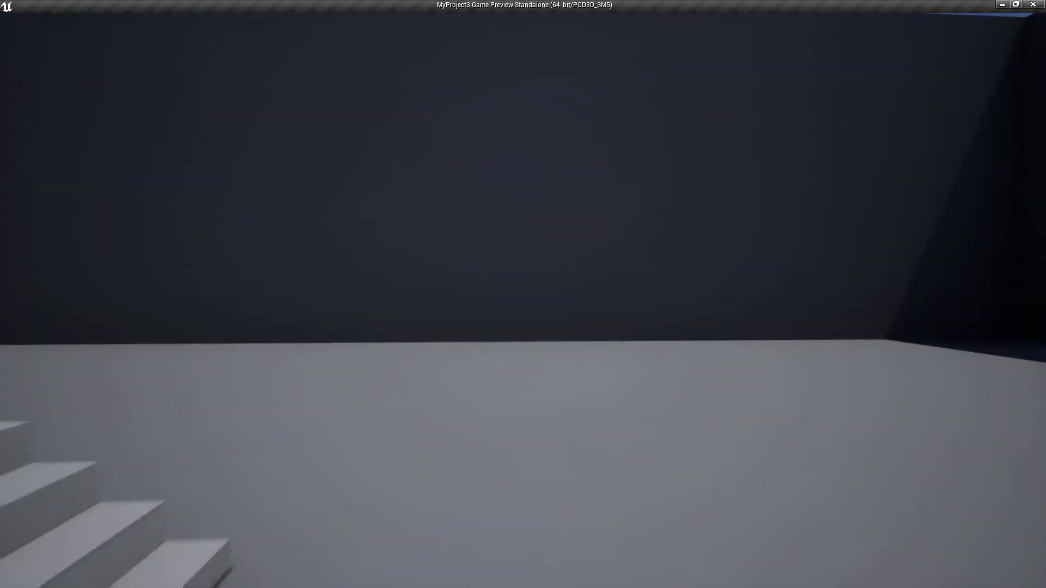
{"action": "key", "text": "w"}
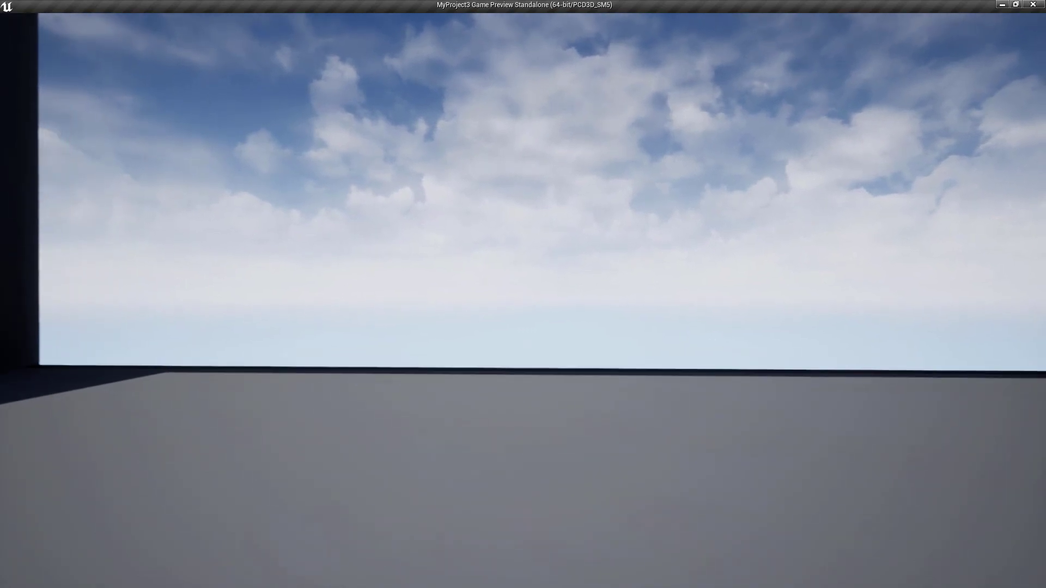
{"action": "key", "text": "w"}
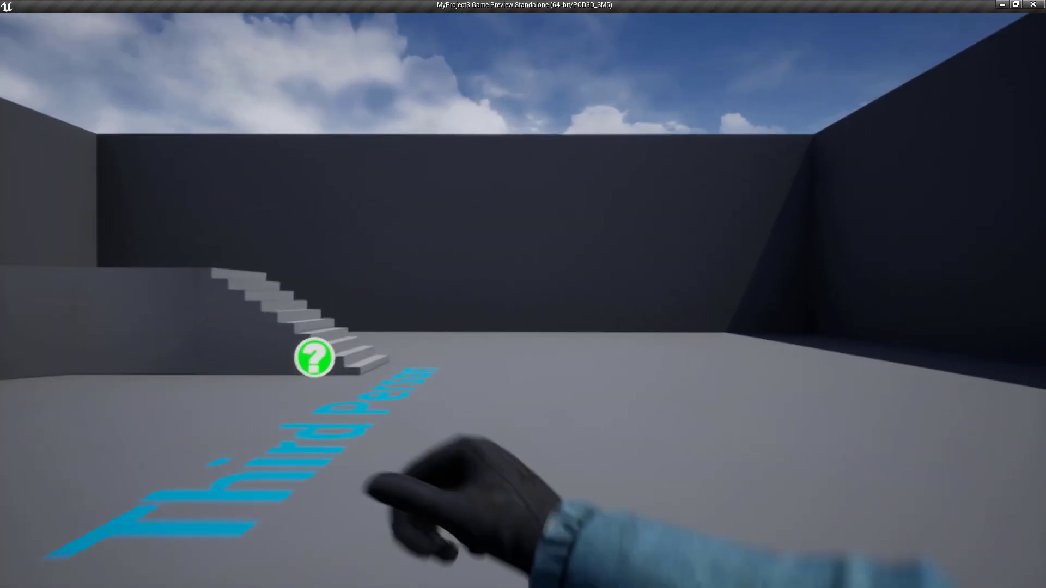
{"action": "key", "text": "w"}
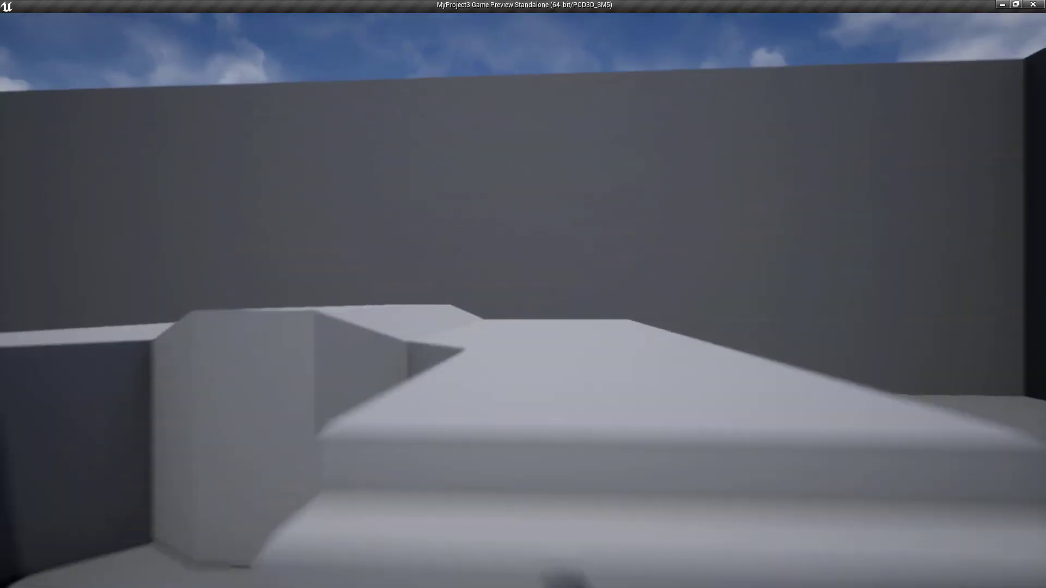
{"action": "key", "text": "Escape"}
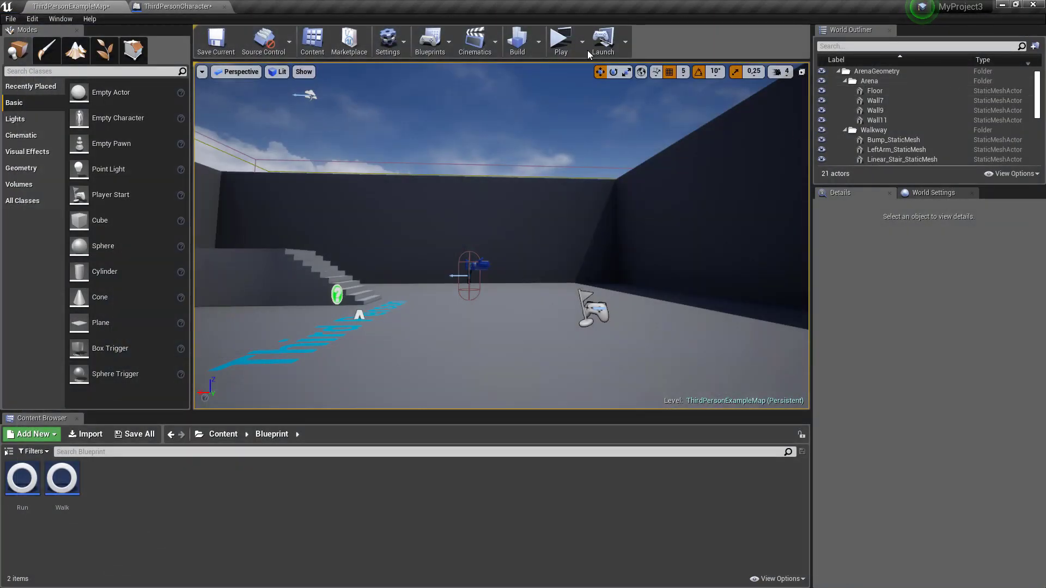
Step: Run a quick viewport play session, then save ThirdPersonExampleMap
{"action": "left_click", "coordinate": [581, 52]}
{"action": "left_click", "coordinate": [592, 90]}
{"action": "key", "text": "Escape"}
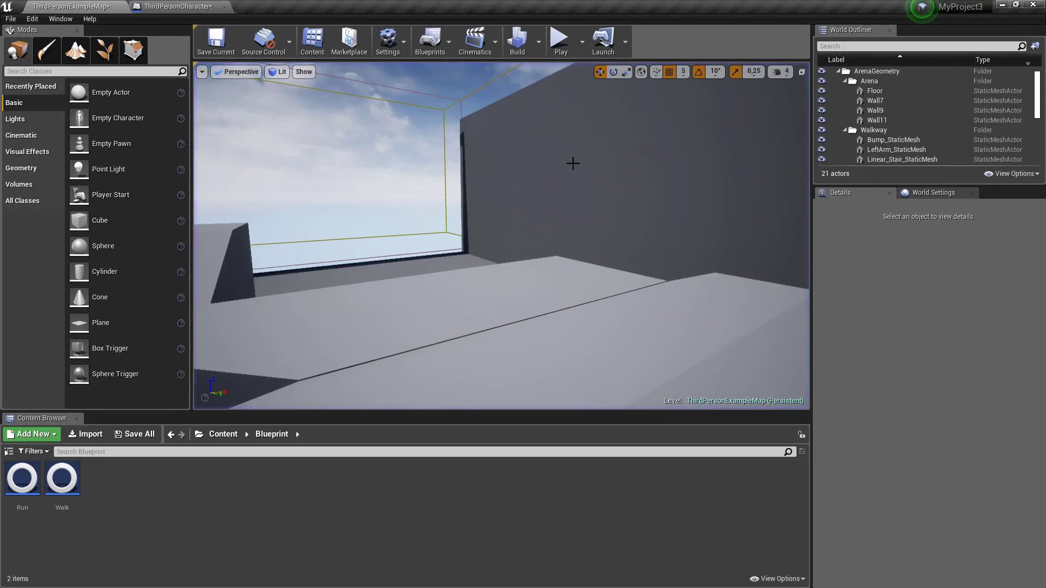
{"action": "left_click", "coordinate": [208, 52]}
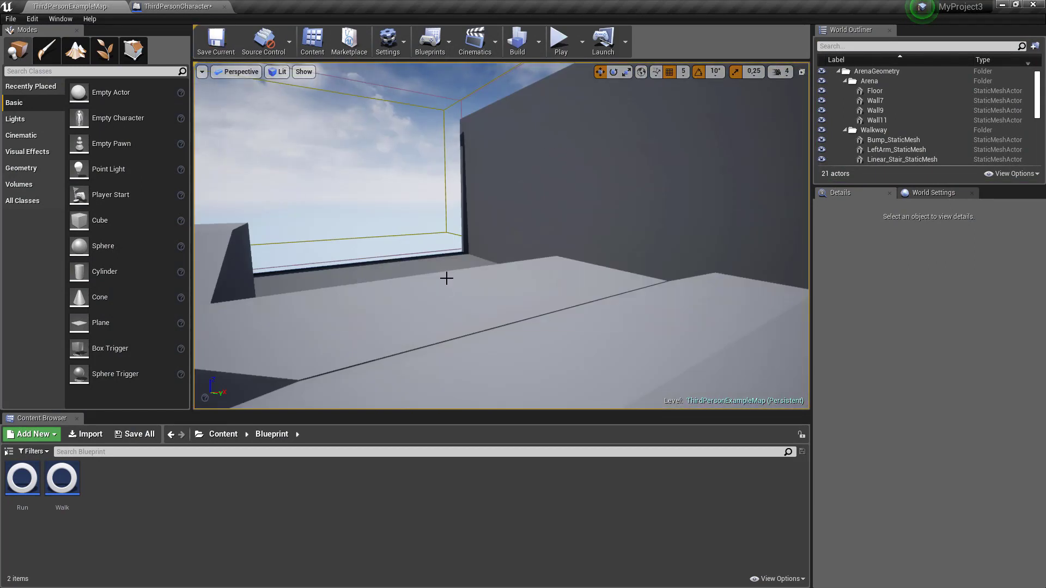